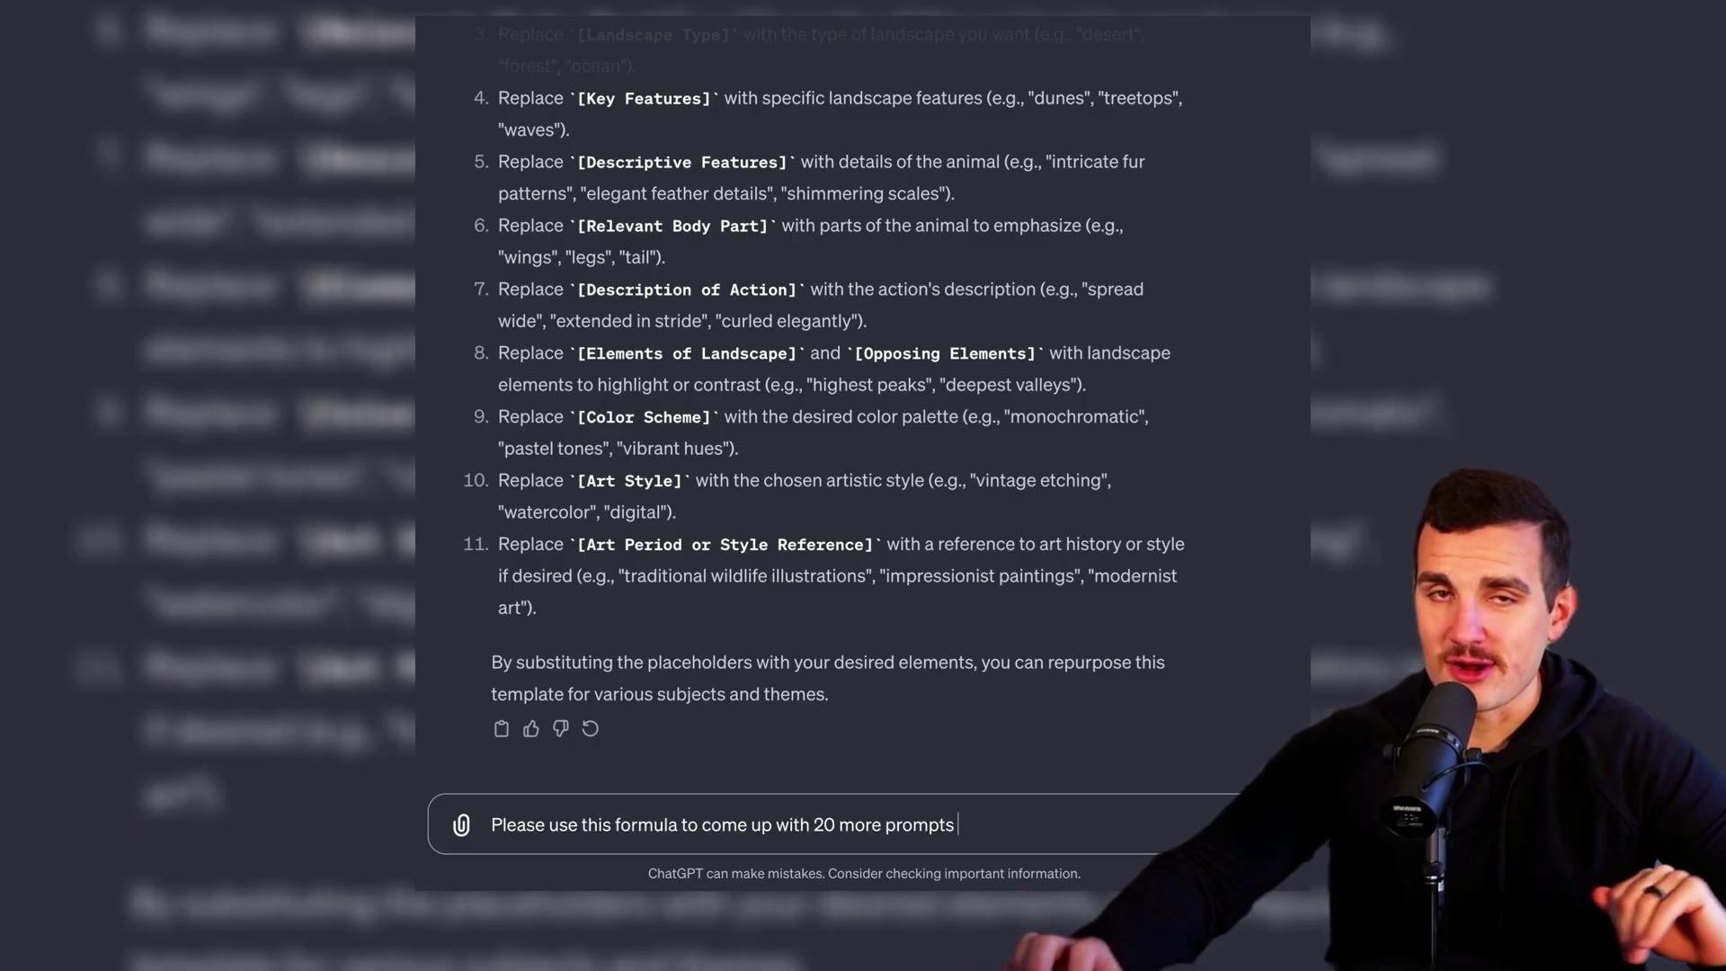
Step: Send the request for 20 formula-based graphic t-shirt prompts in any theme or subject that looks good
{"action": "type", "text": " t-shirt designs using any theme or sub"}
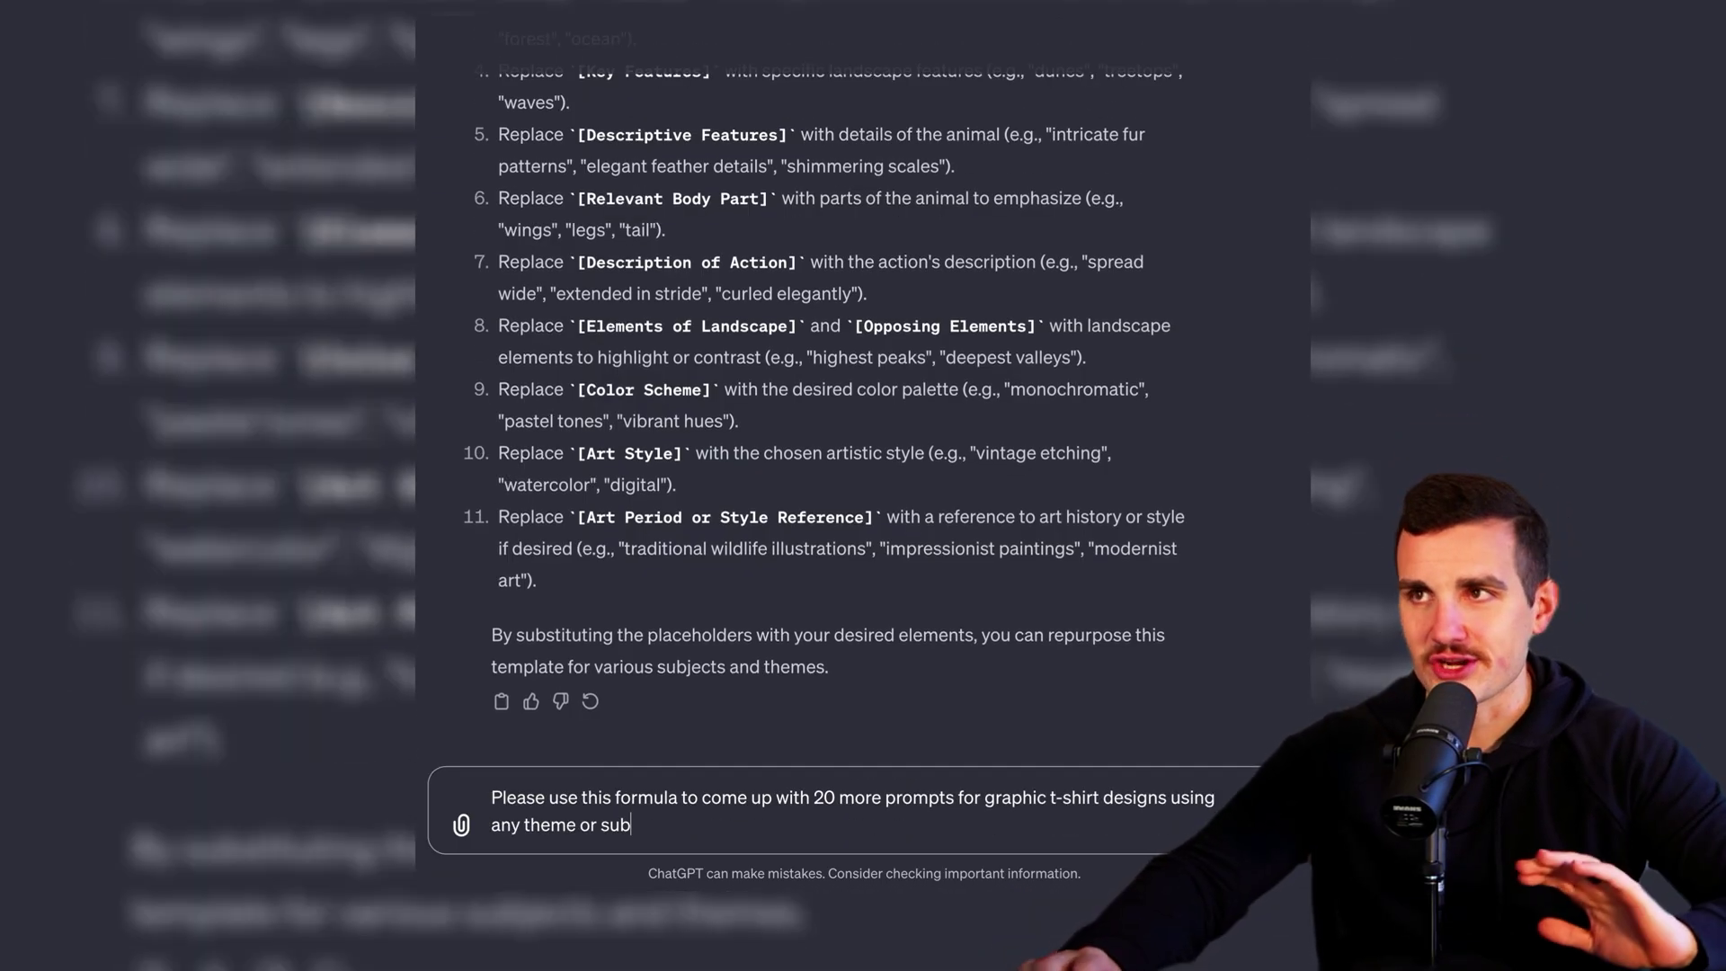
{"action": "type", "text": "ject you think will look good. (Thank you)"}
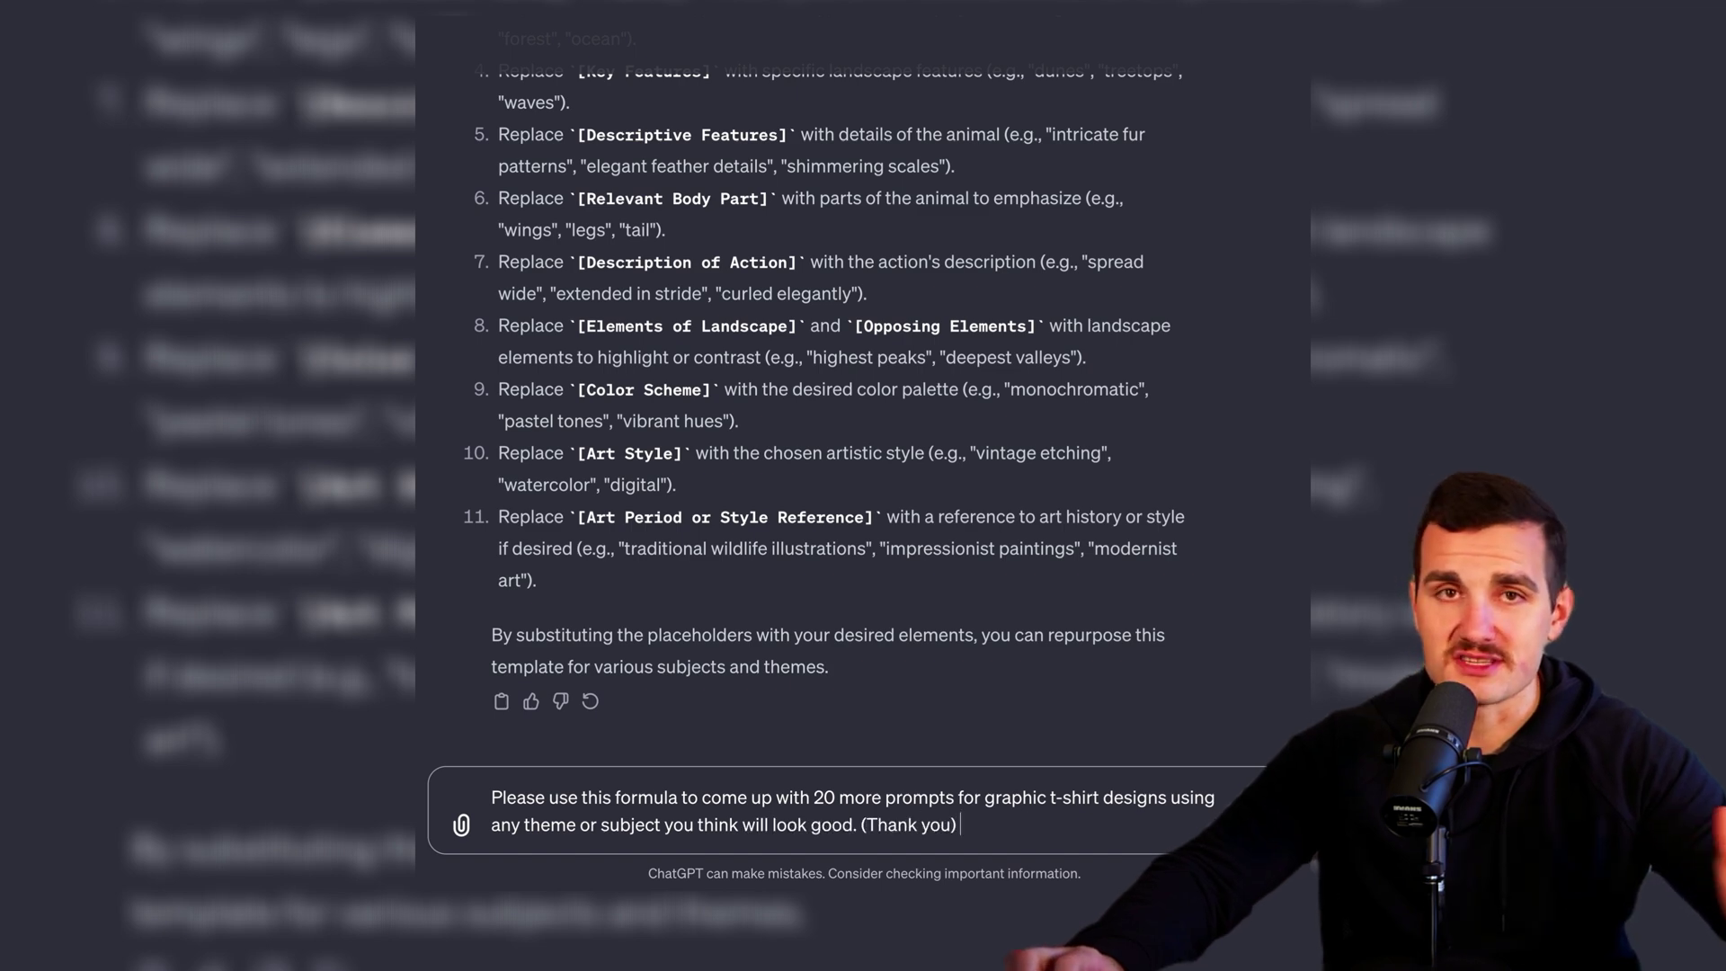
{"action": "key", "text": "Return"}
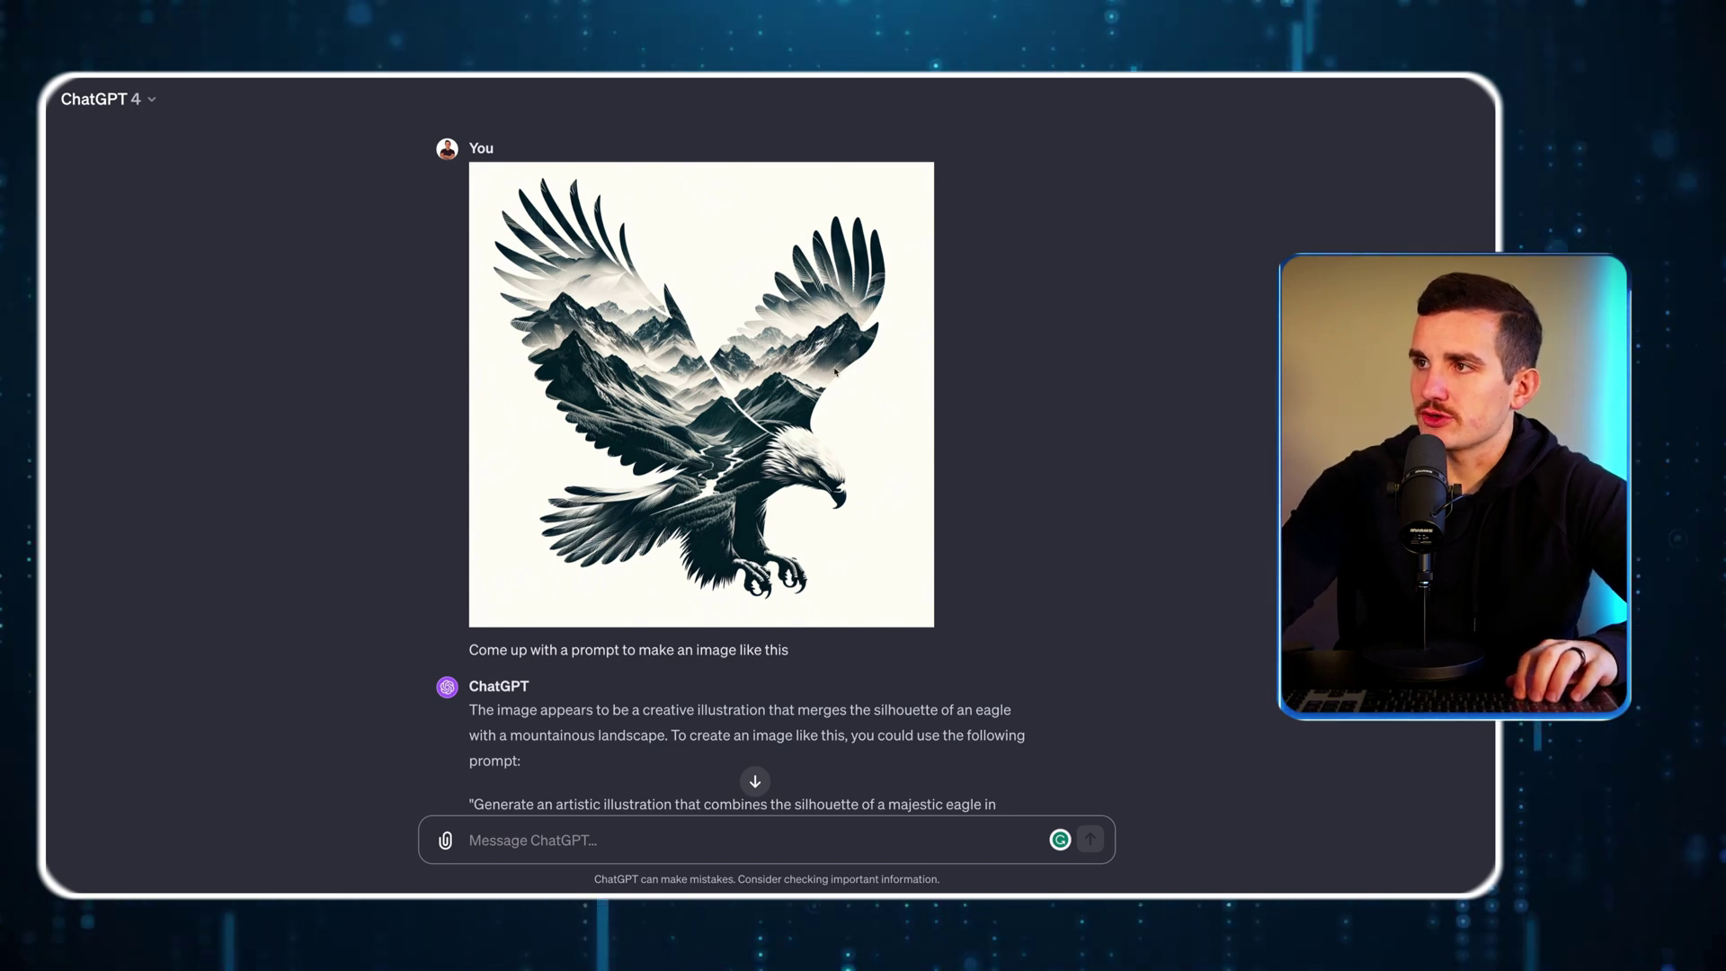
{"action": "left_click", "coordinate": [847, 474]}
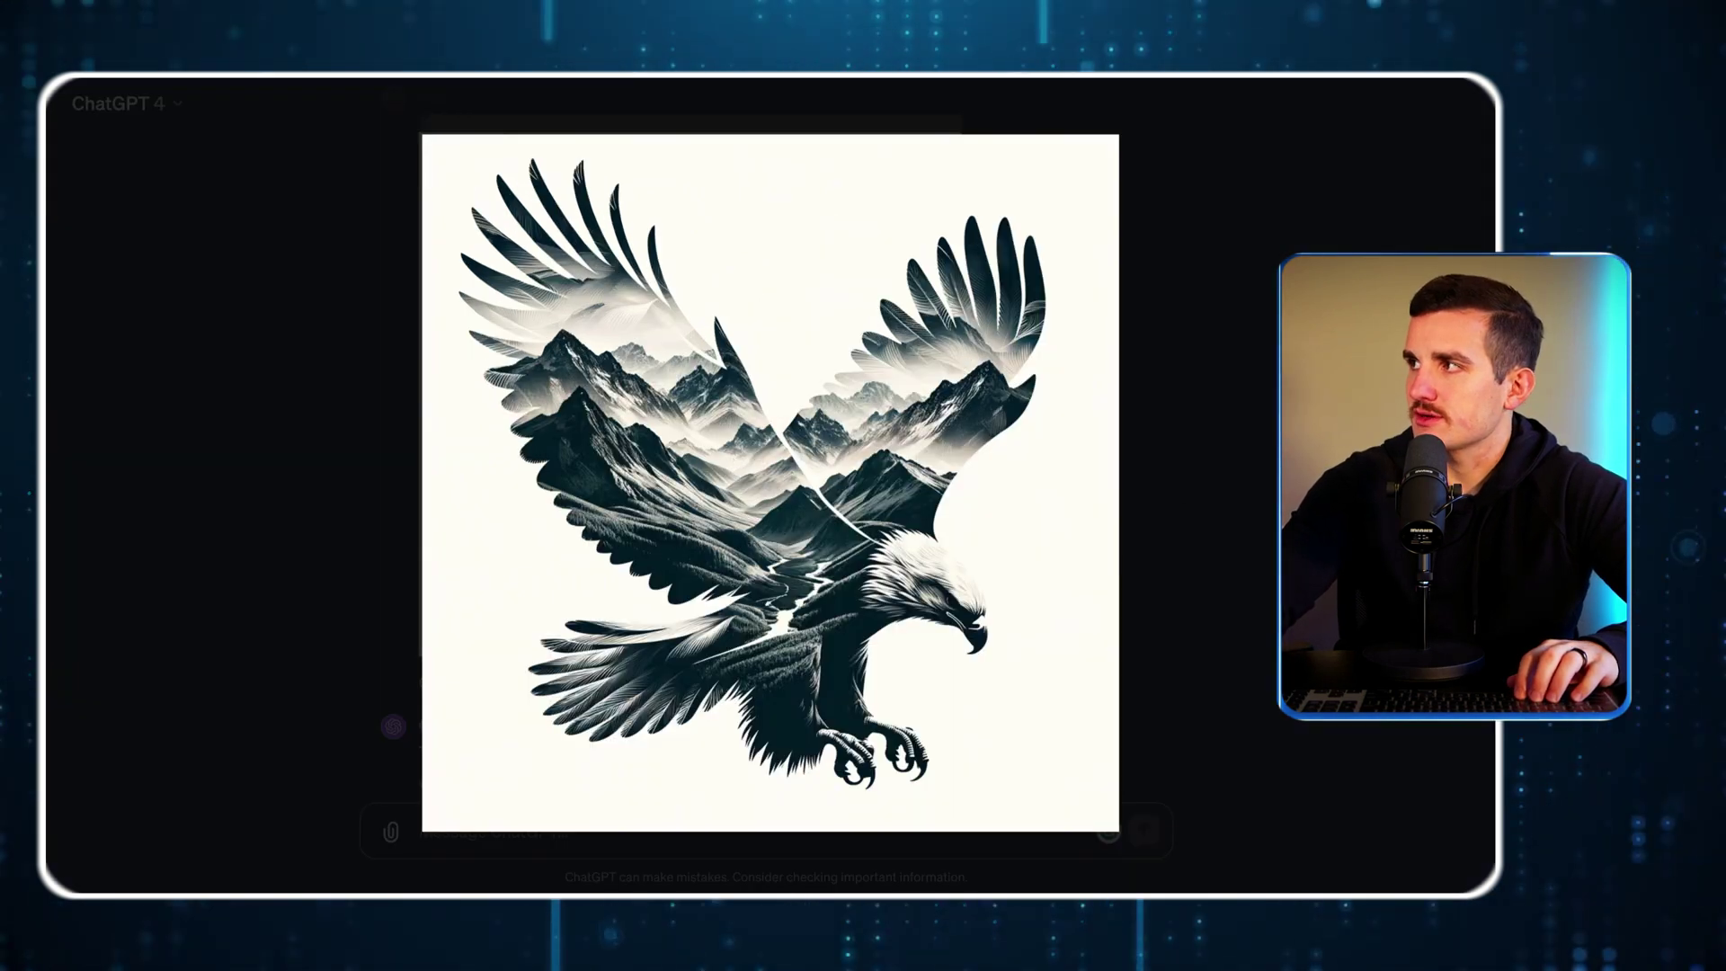
{"action": "left_click", "coordinate": [1349, 216]}
{"action": "scroll", "coordinate": [952, 568], "scroll_direction": "down", "scroll_amount": 2}
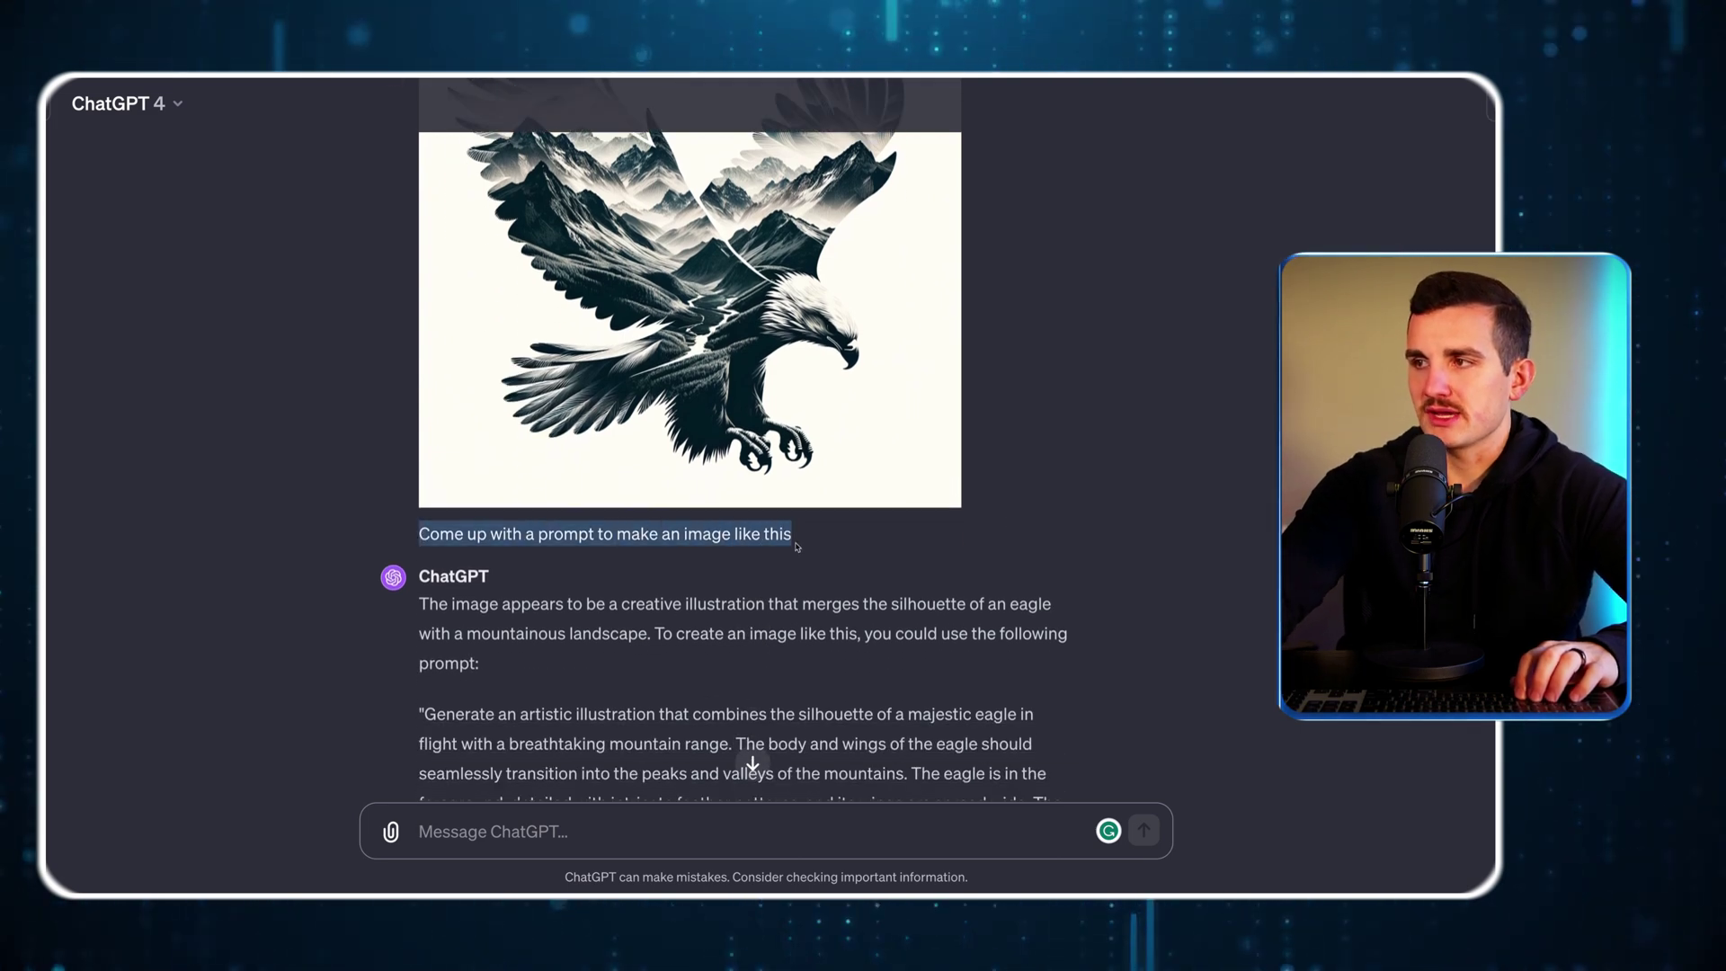
{"action": "scroll", "coordinate": [922, 604], "scroll_direction": "down", "scroll_amount": 4}
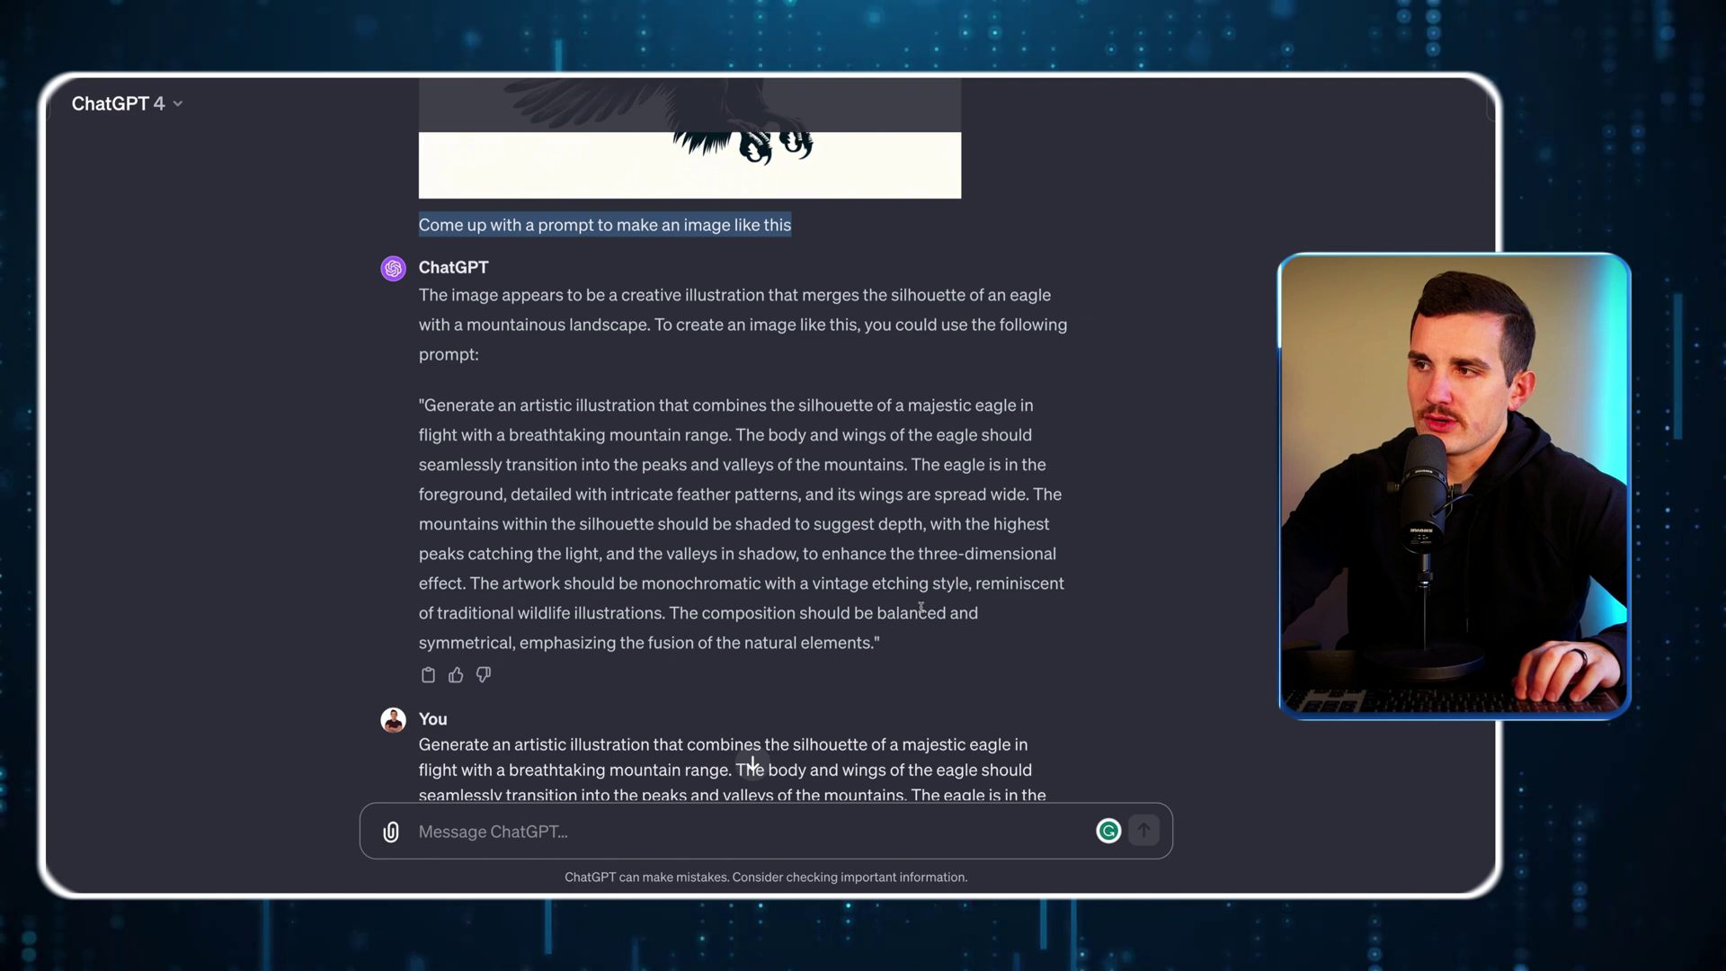
{"action": "scroll", "coordinate": [836, 575], "scroll_direction": "down", "scroll_amount": 1}
{"action": "left_click_drag", "start_coordinate": [427, 362], "coordinate": [873, 598]}
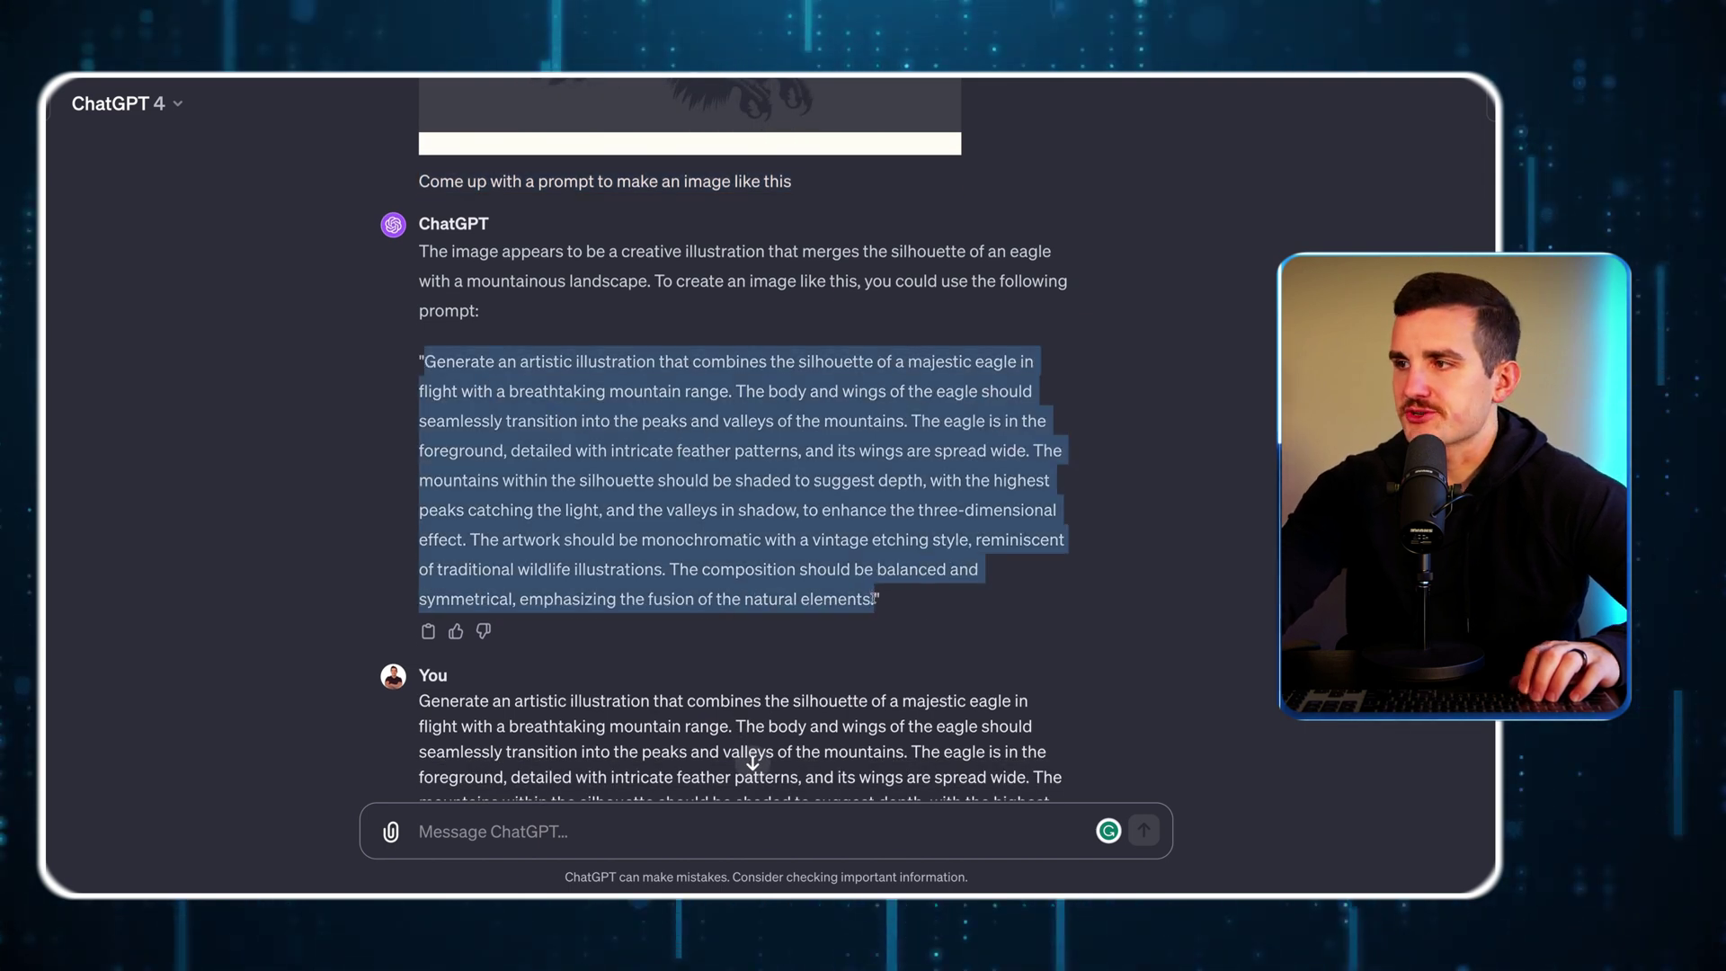
{"action": "scroll", "coordinate": [866, 594], "scroll_direction": "up", "scroll_amount": 4}
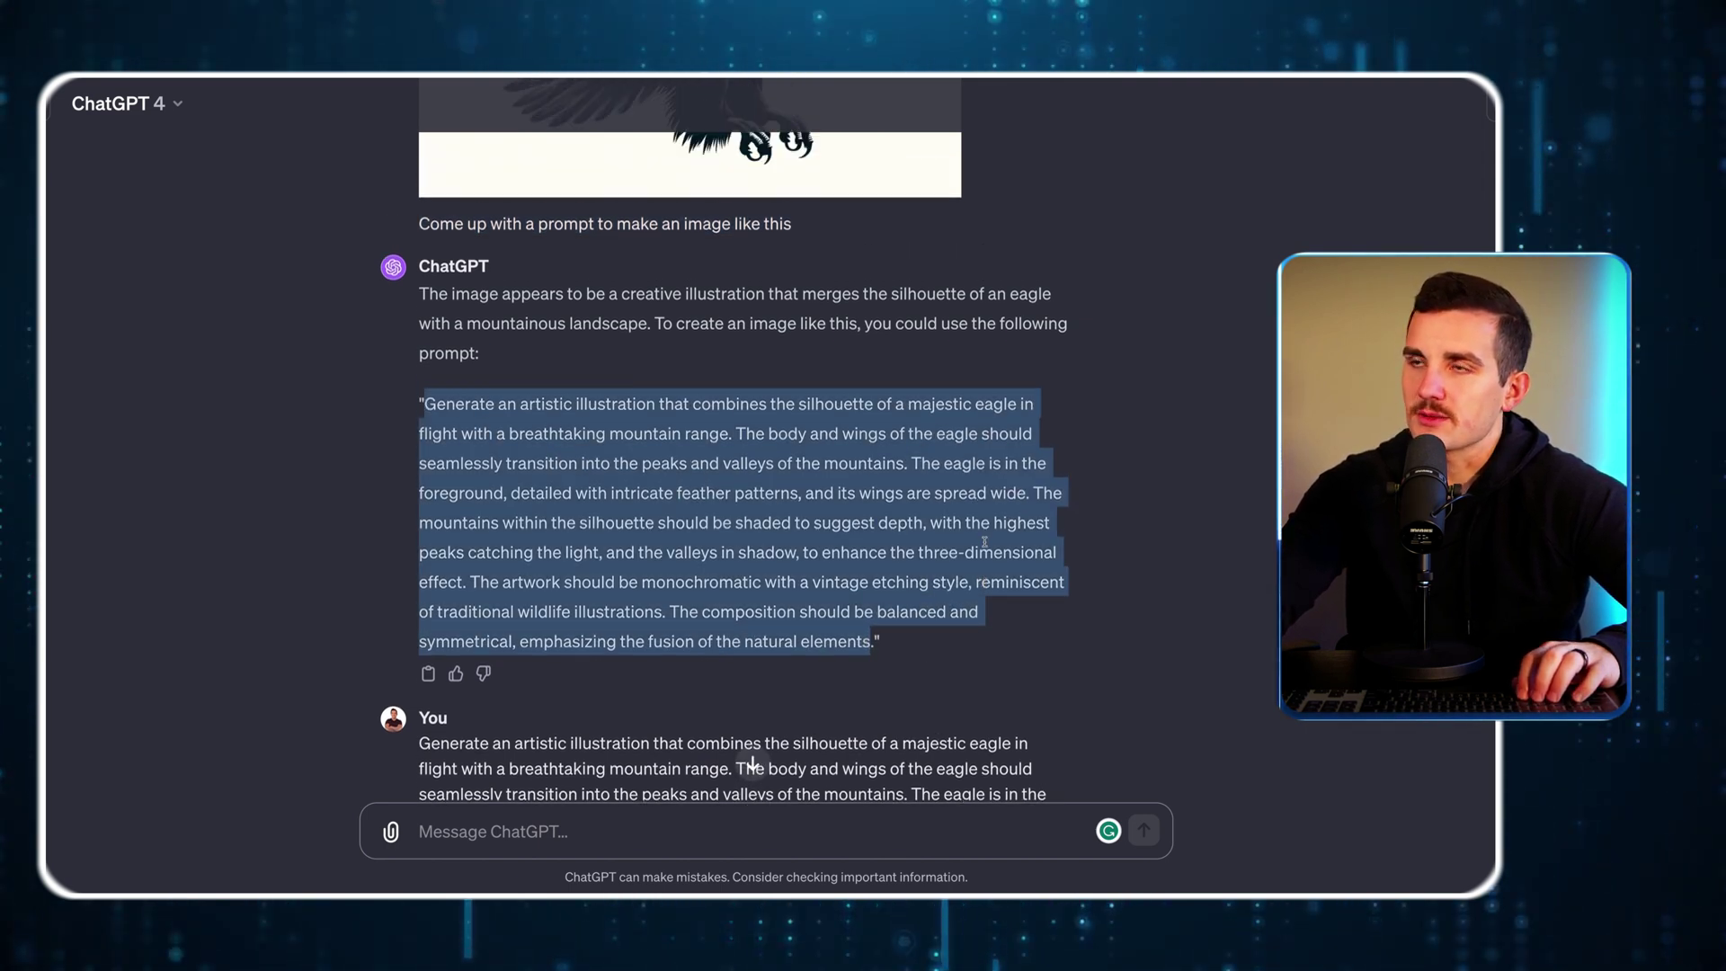
{"action": "scroll", "coordinate": [861, 522], "scroll_direction": "down", "scroll_amount": 8}
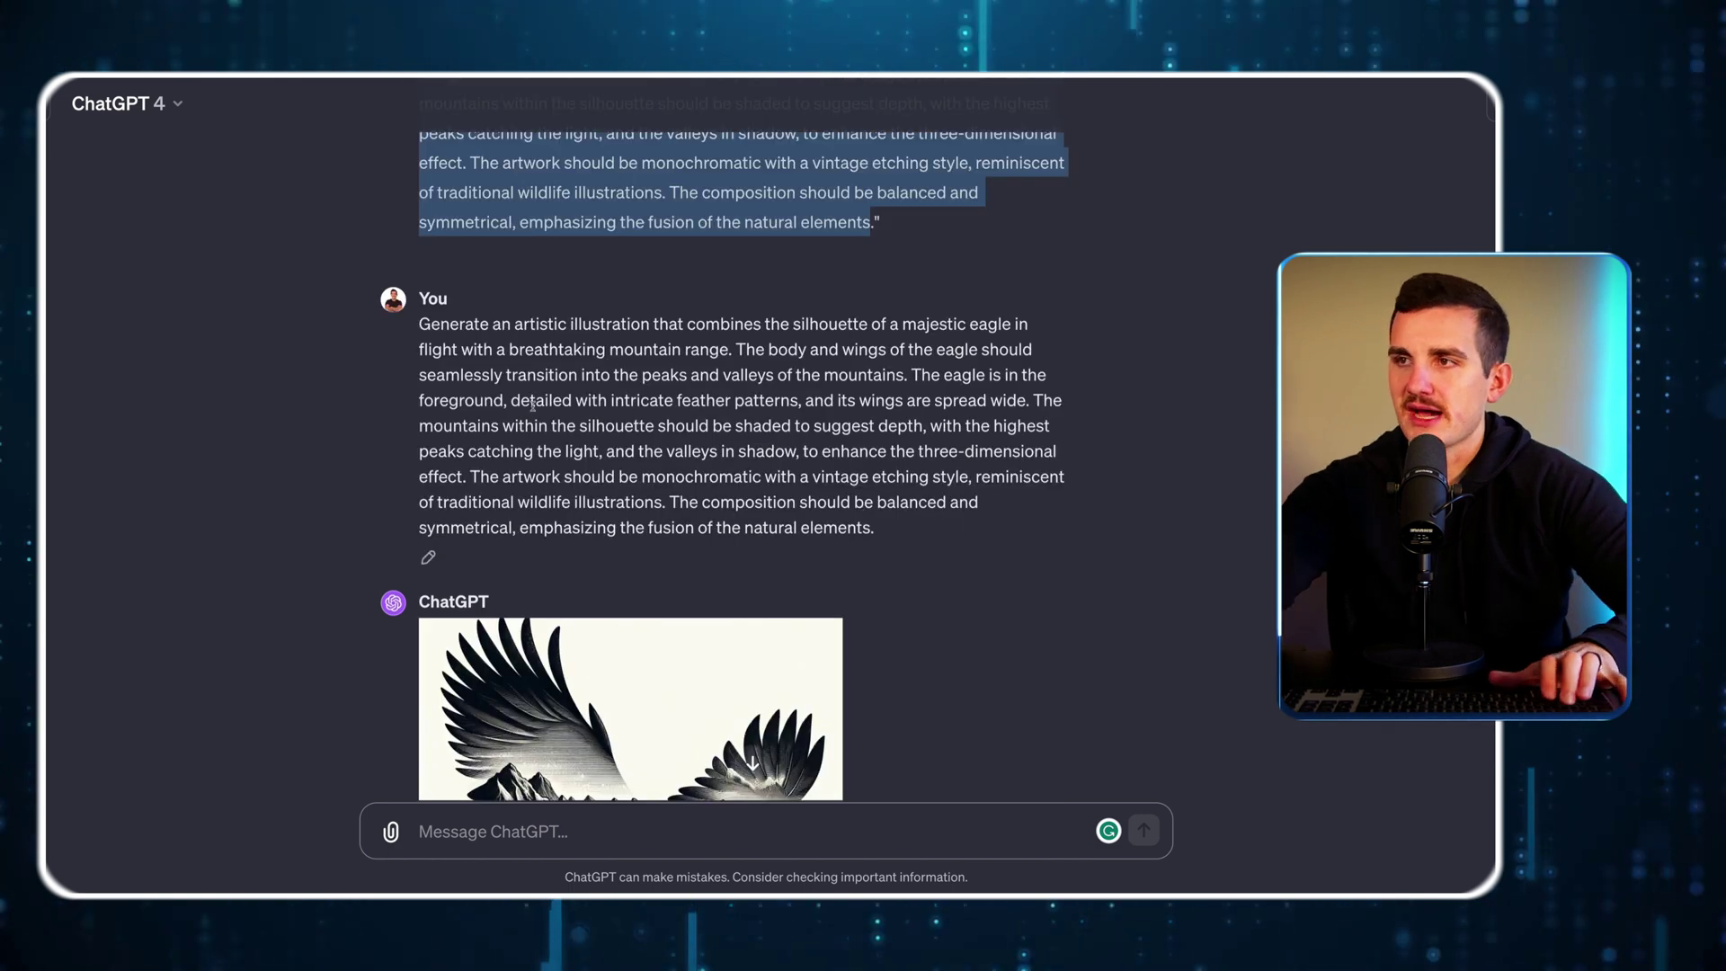
{"action": "scroll", "coordinate": [1012, 571], "scroll_direction": "down", "scroll_amount": 2}
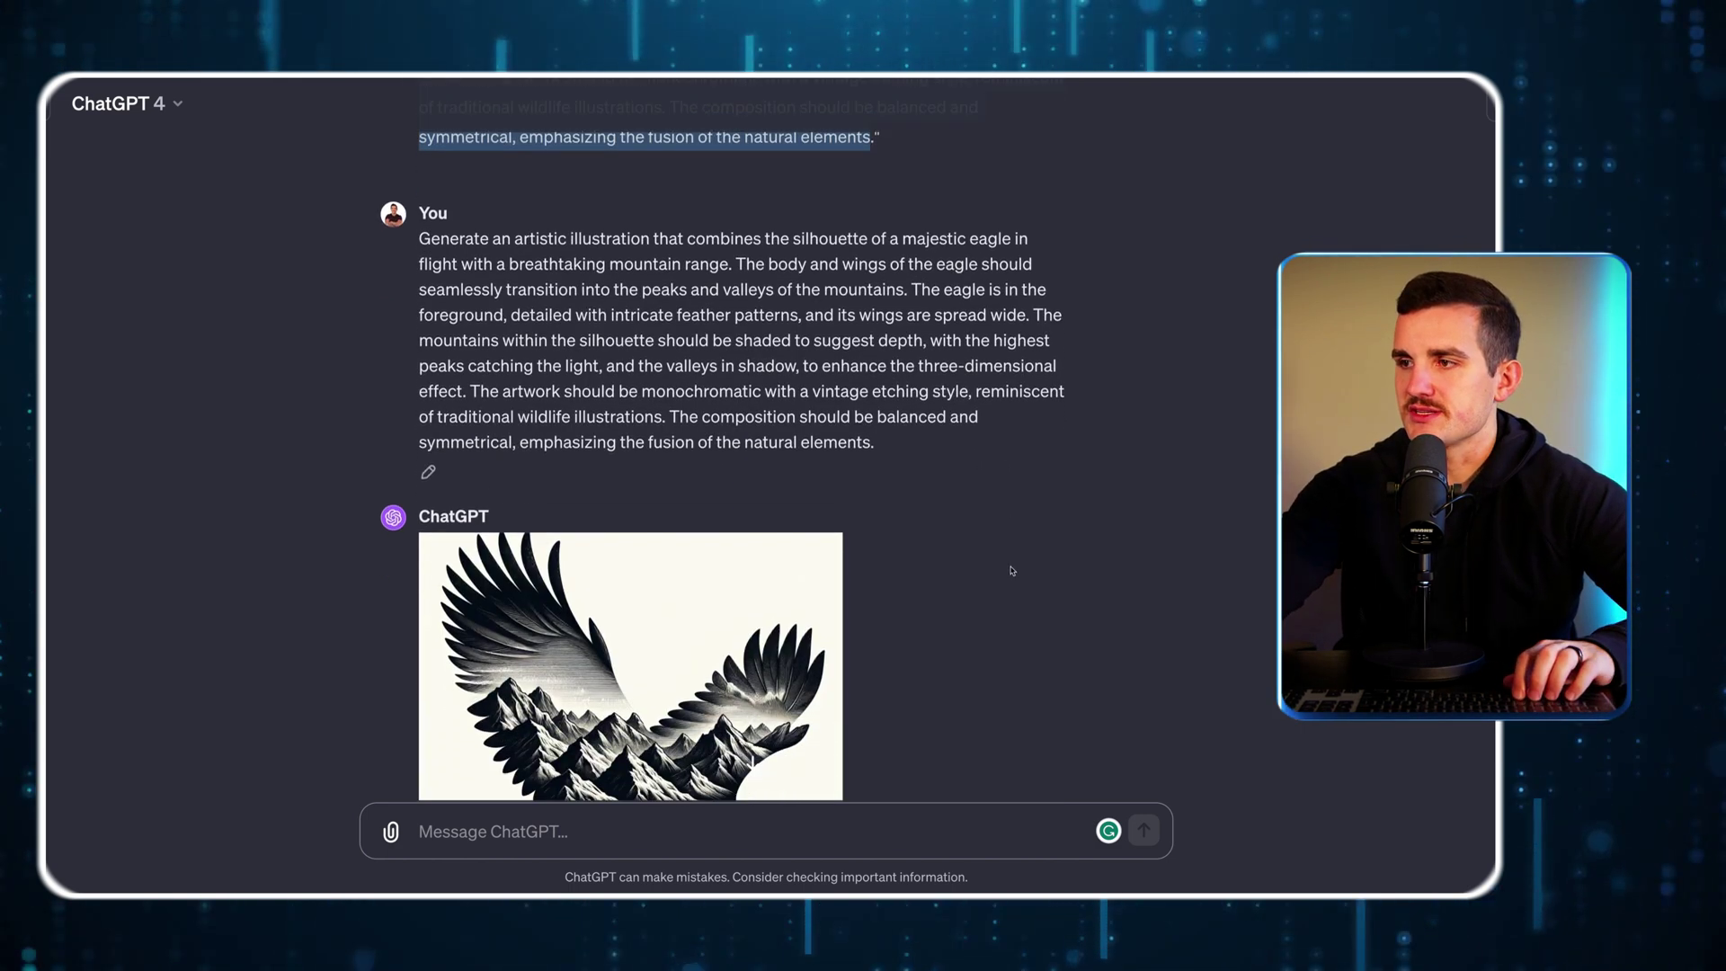
{"action": "scroll", "coordinate": [1010, 571], "scroll_direction": "up", "scroll_amount": 4}
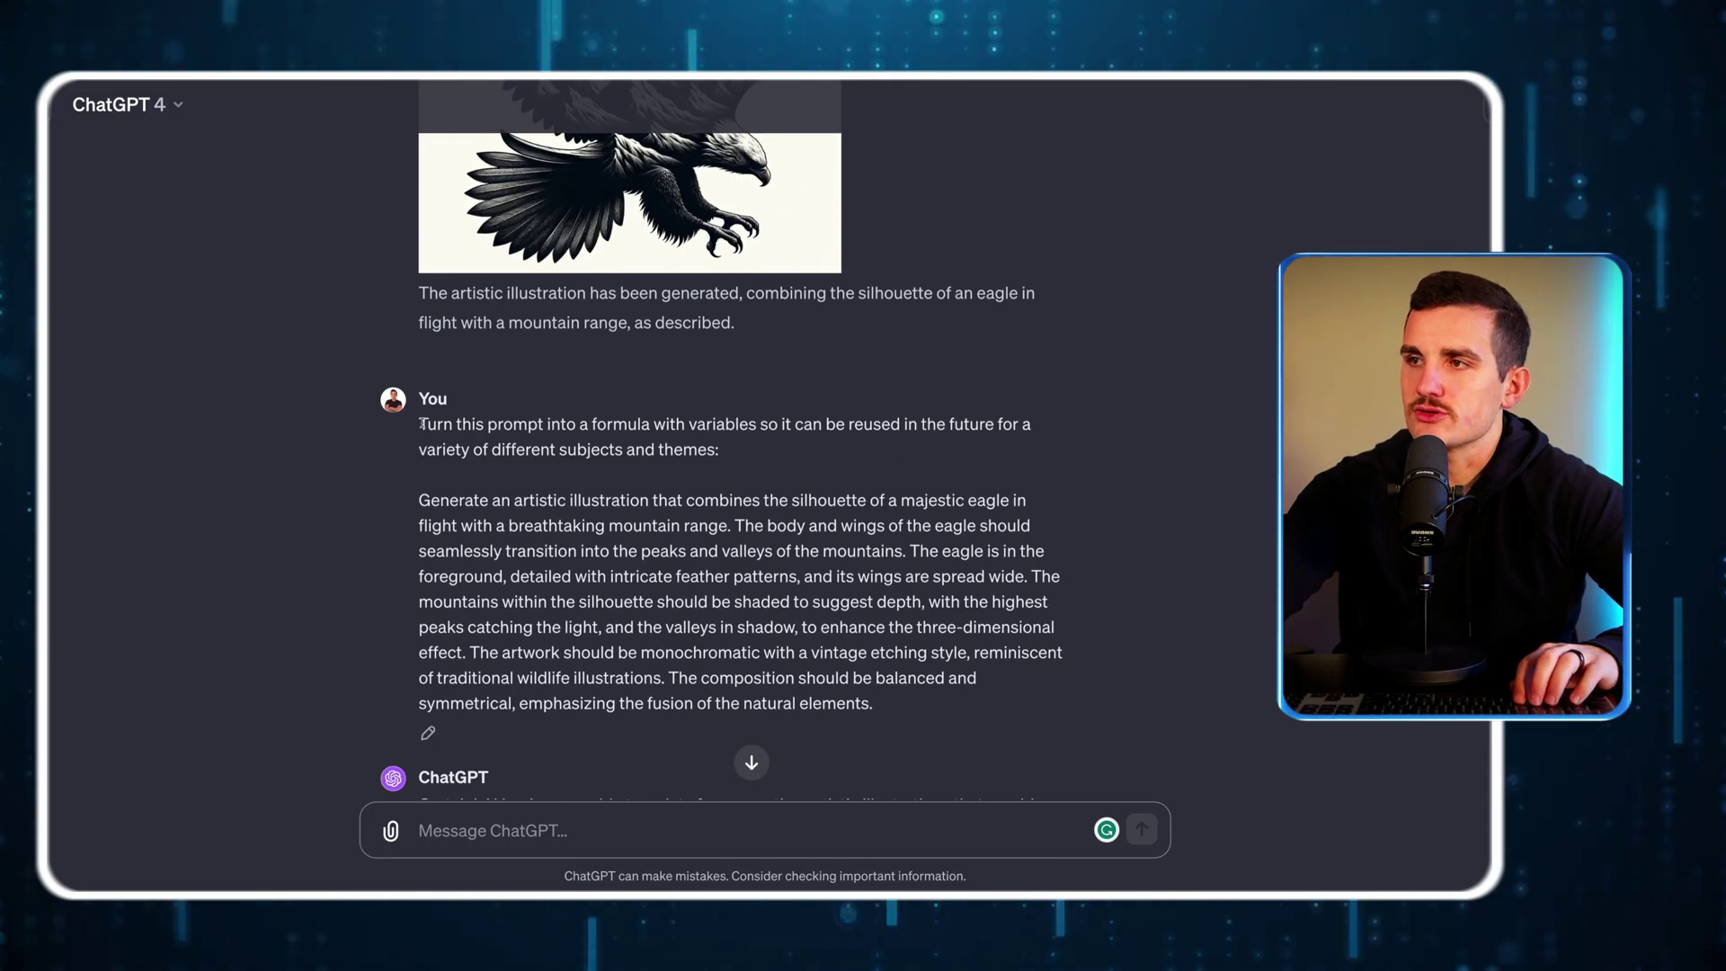
{"action": "left_click_drag", "start_coordinate": [422, 423], "coordinate": [626, 442]}
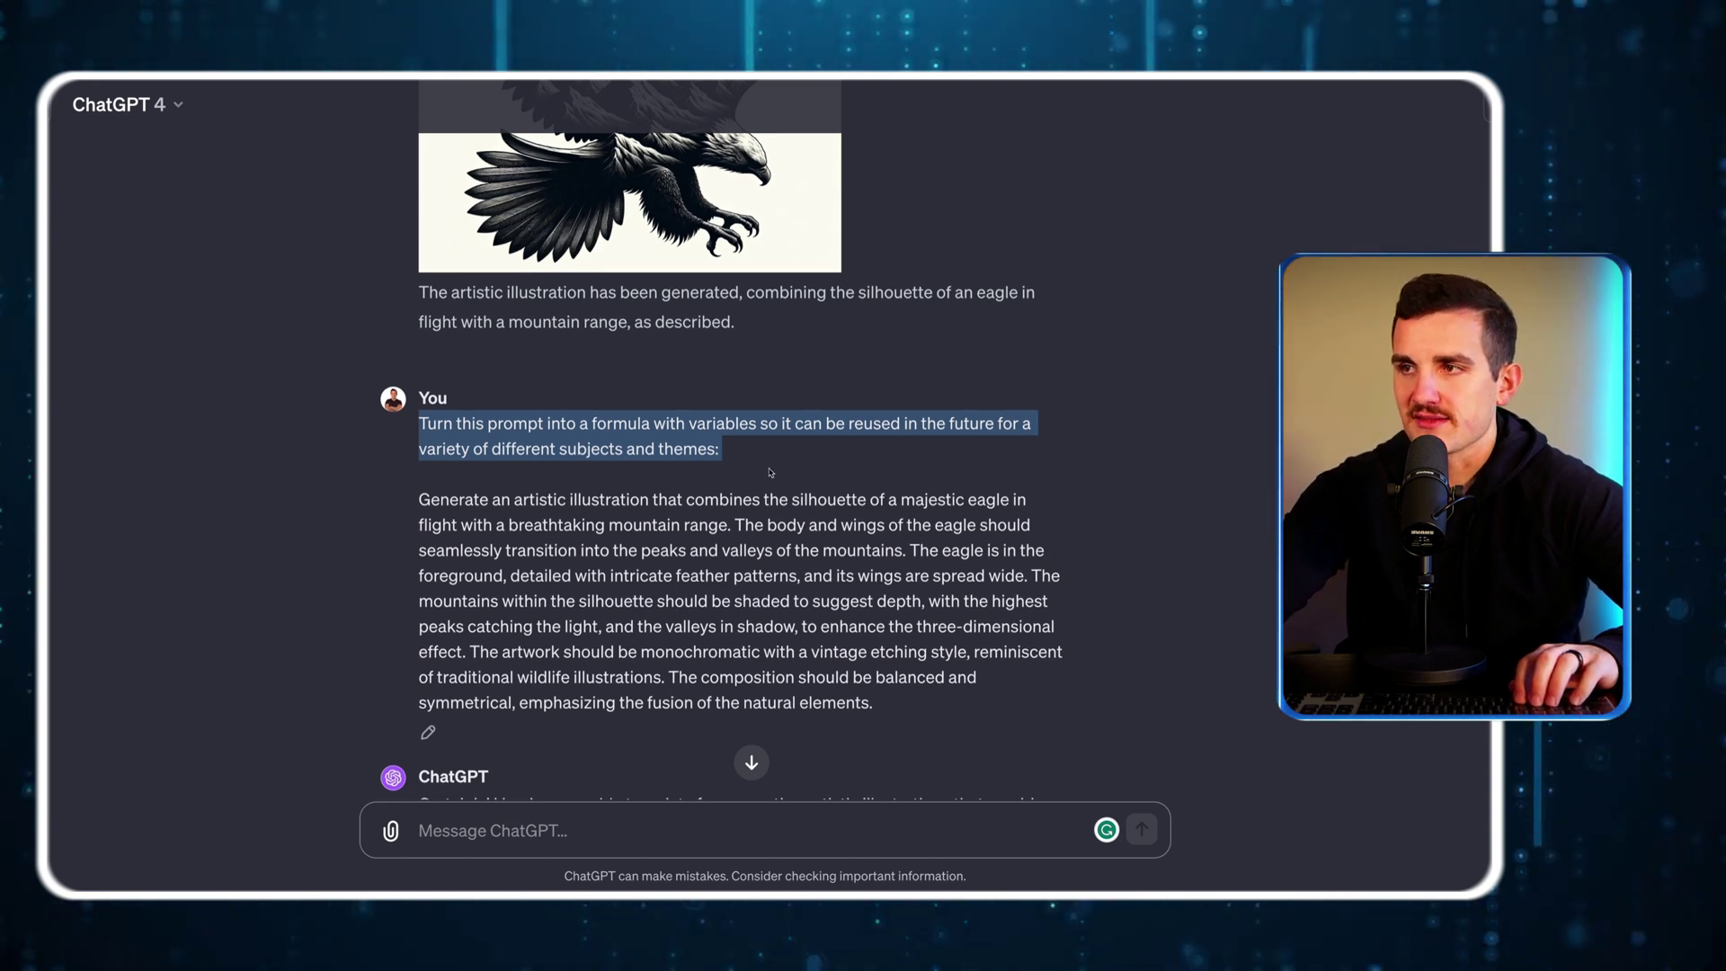
{"action": "scroll", "coordinate": [474, 354], "scroll_direction": "down", "scroll_amount": 2}
{"action": "left_click_drag", "start_coordinate": [419, 338], "coordinate": [849, 536]}
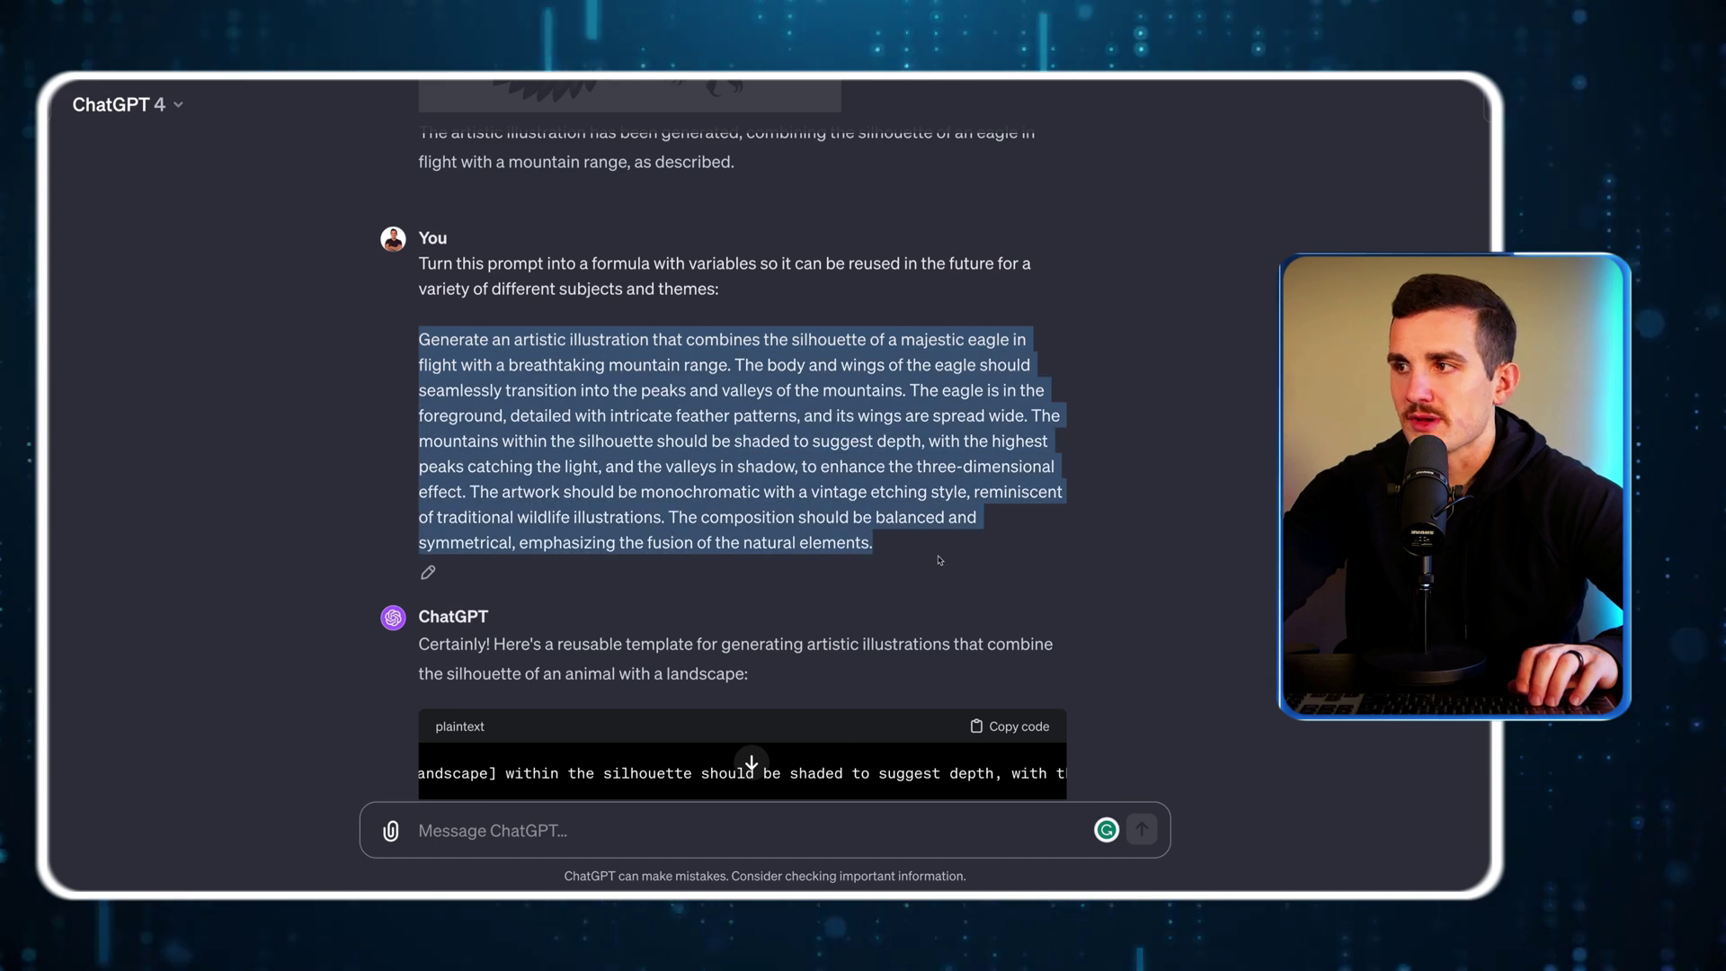
{"action": "scroll", "coordinate": [939, 560], "scroll_direction": "down", "scroll_amount": 2}
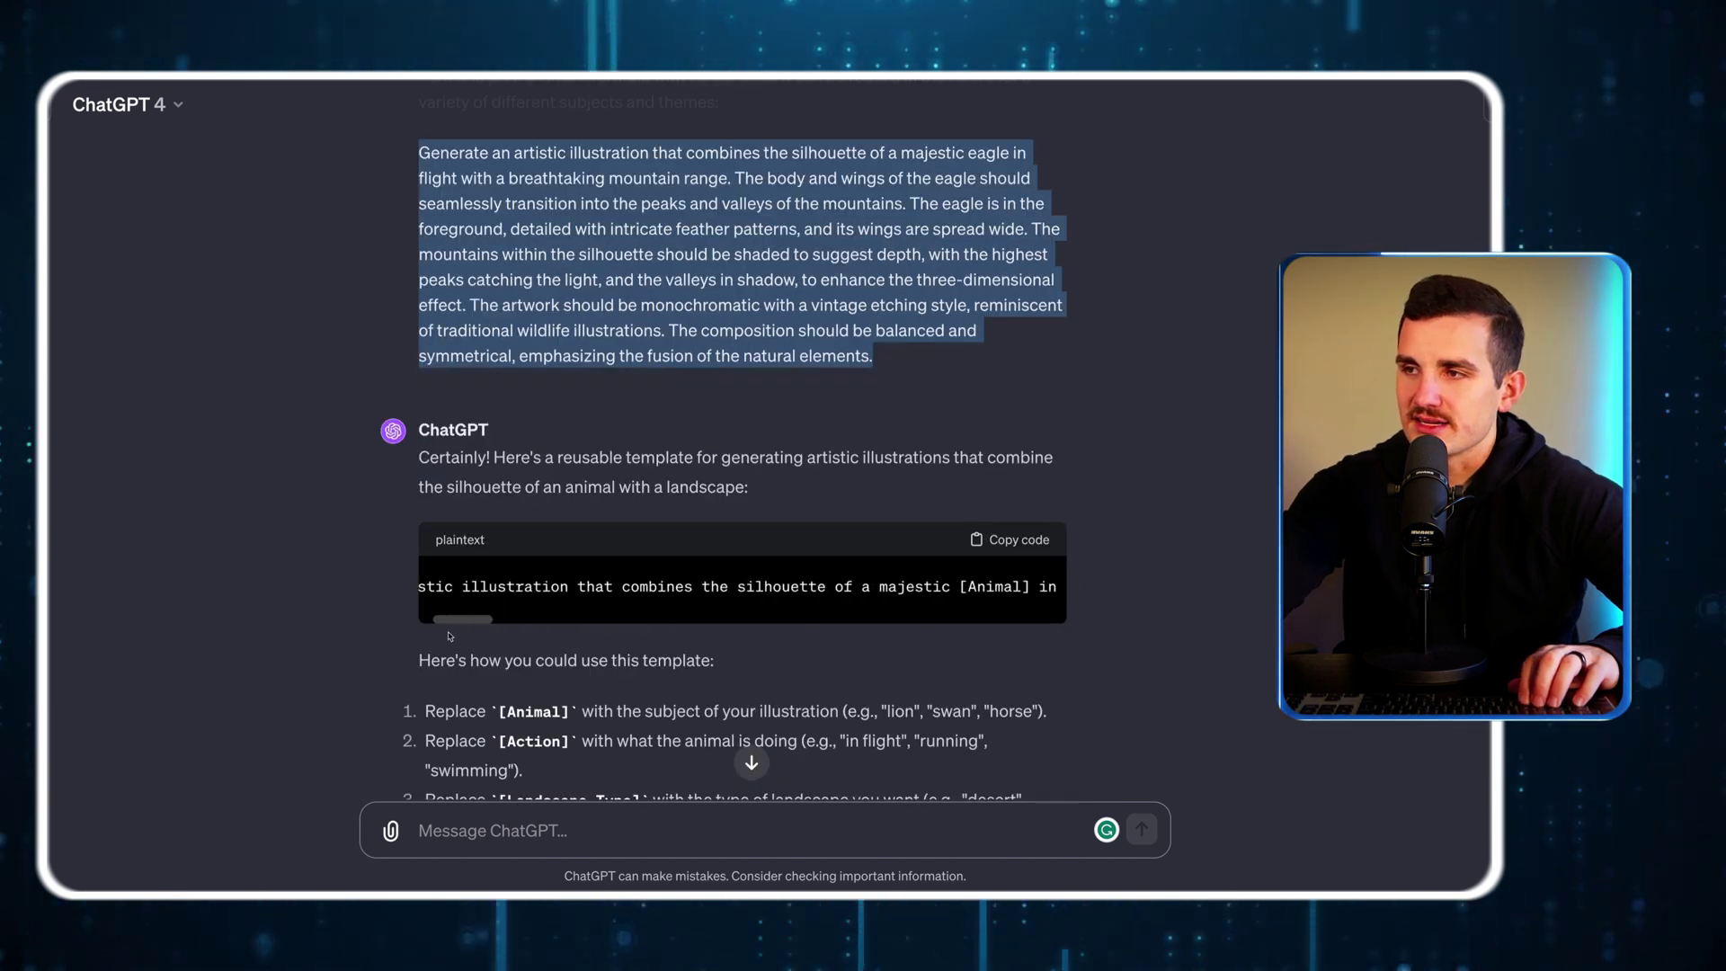
{"action": "scroll", "coordinate": [499, 632], "scroll_direction": "right", "scroll_amount": 3}
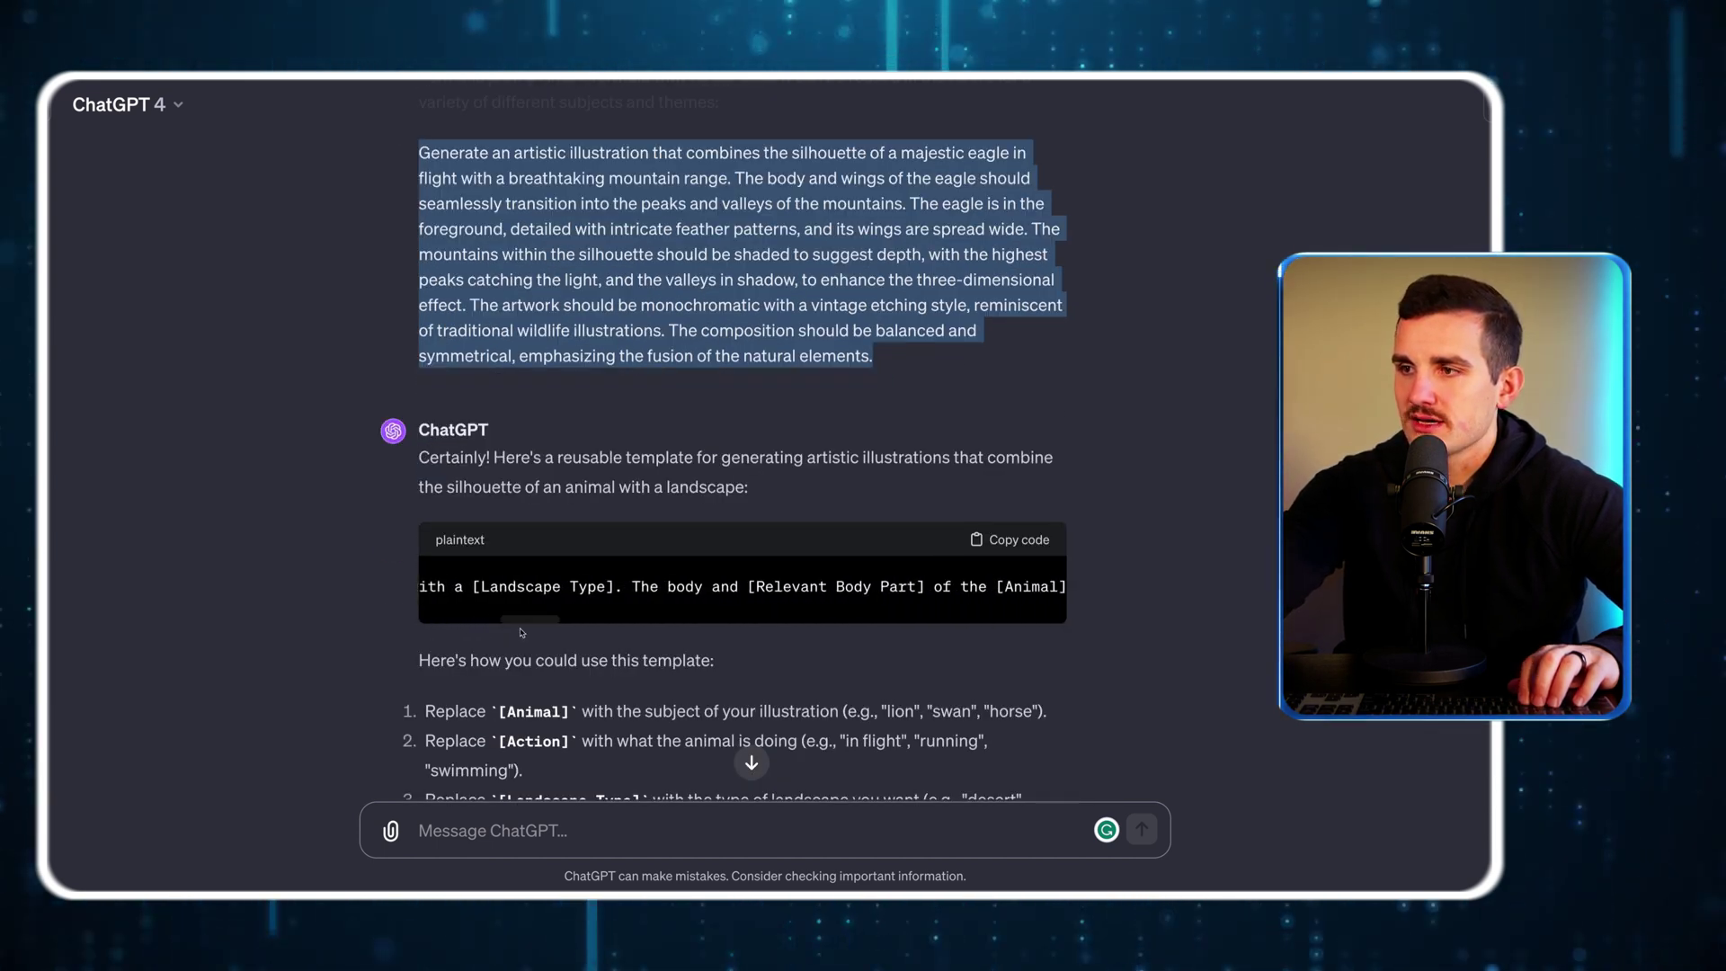
{"action": "scroll", "coordinate": [771, 640], "scroll_direction": "down", "scroll_amount": 5}
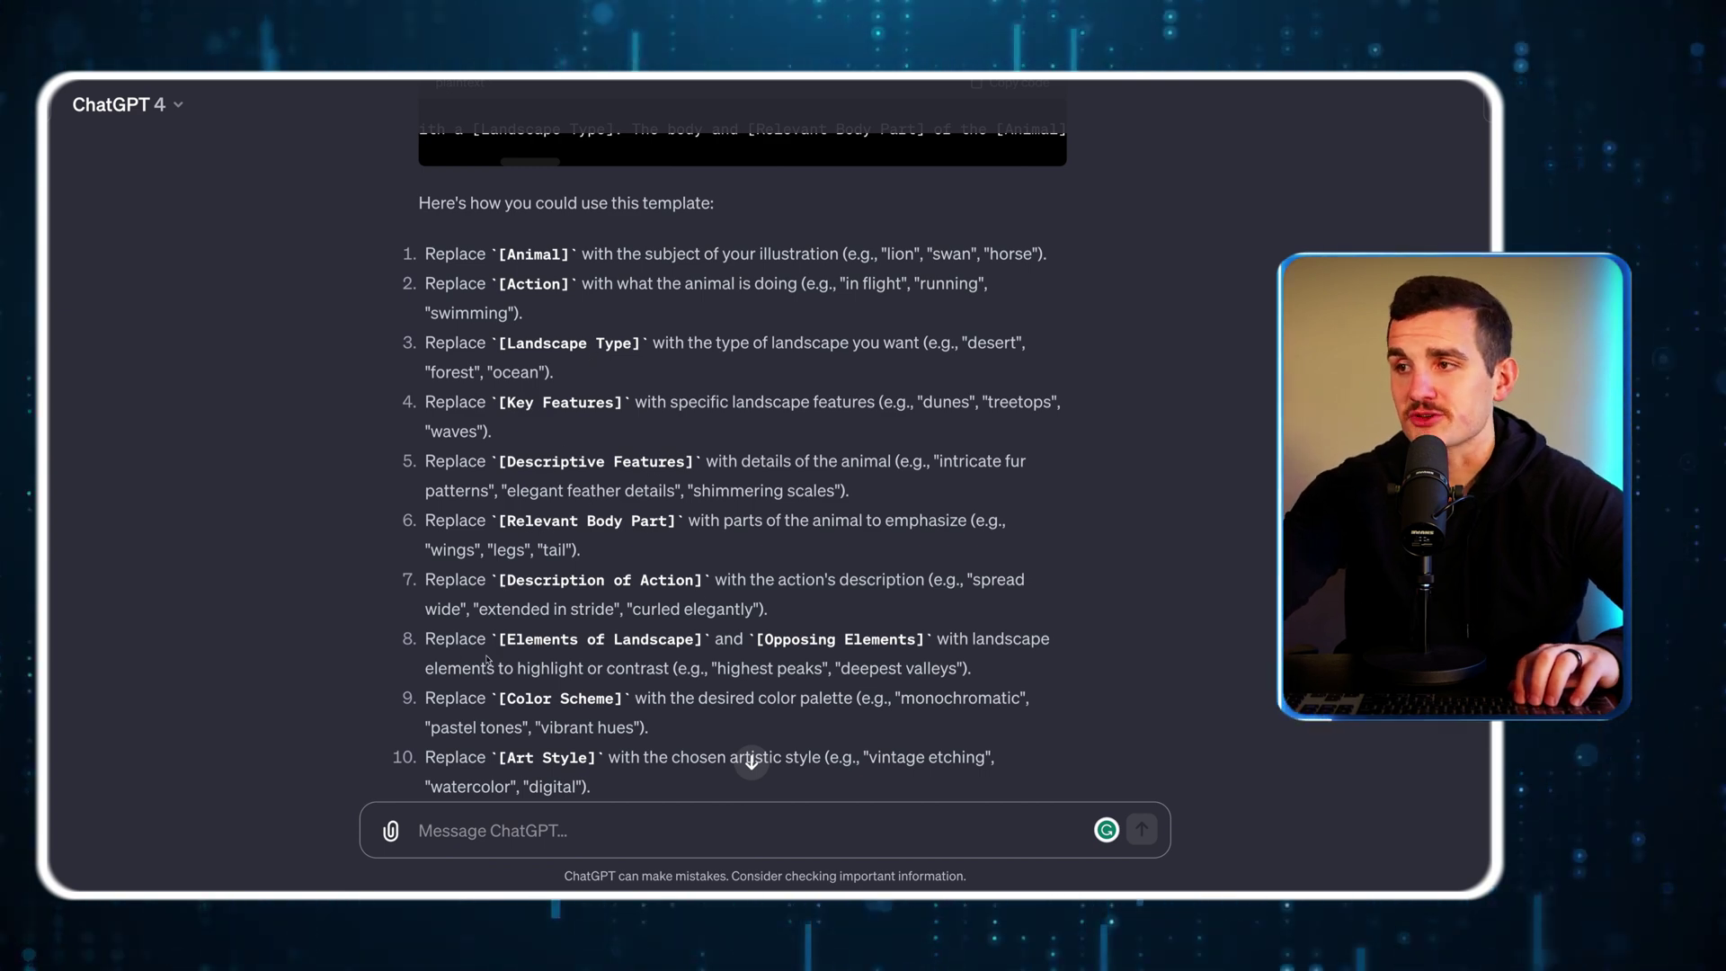
{"action": "scroll", "coordinate": [824, 641], "scroll_direction": "down", "scroll_amount": 2}
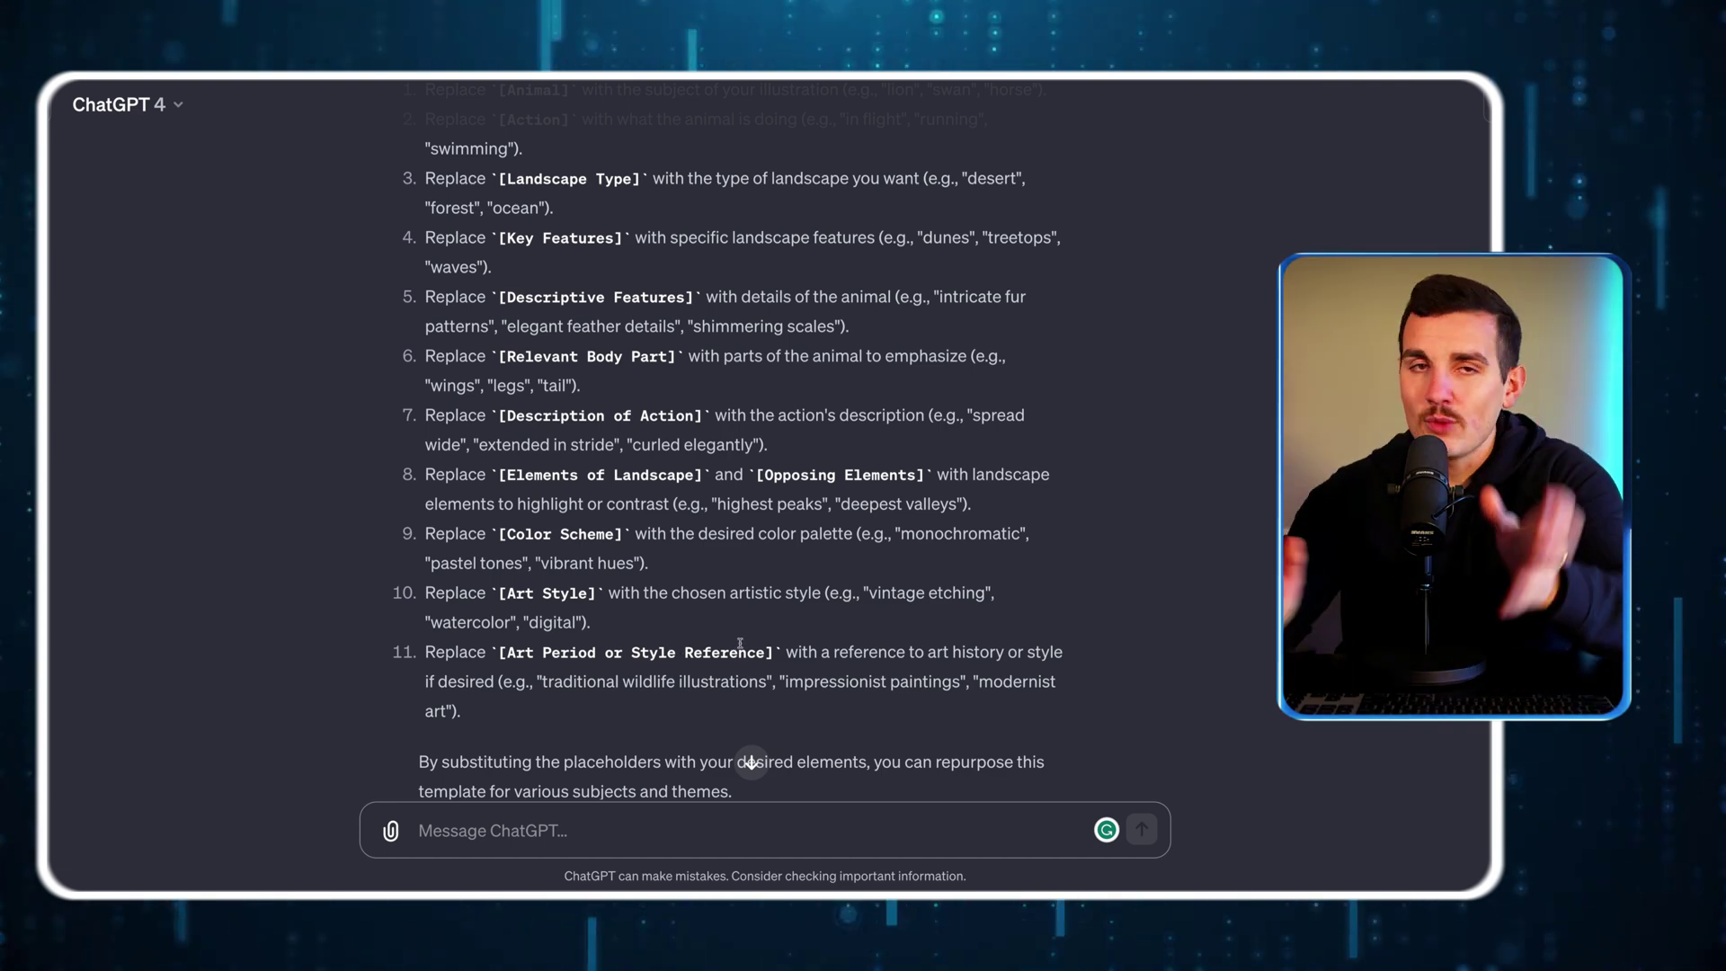
{"action": "scroll", "coordinate": [761, 653], "scroll_direction": "up", "scroll_amount": 2}
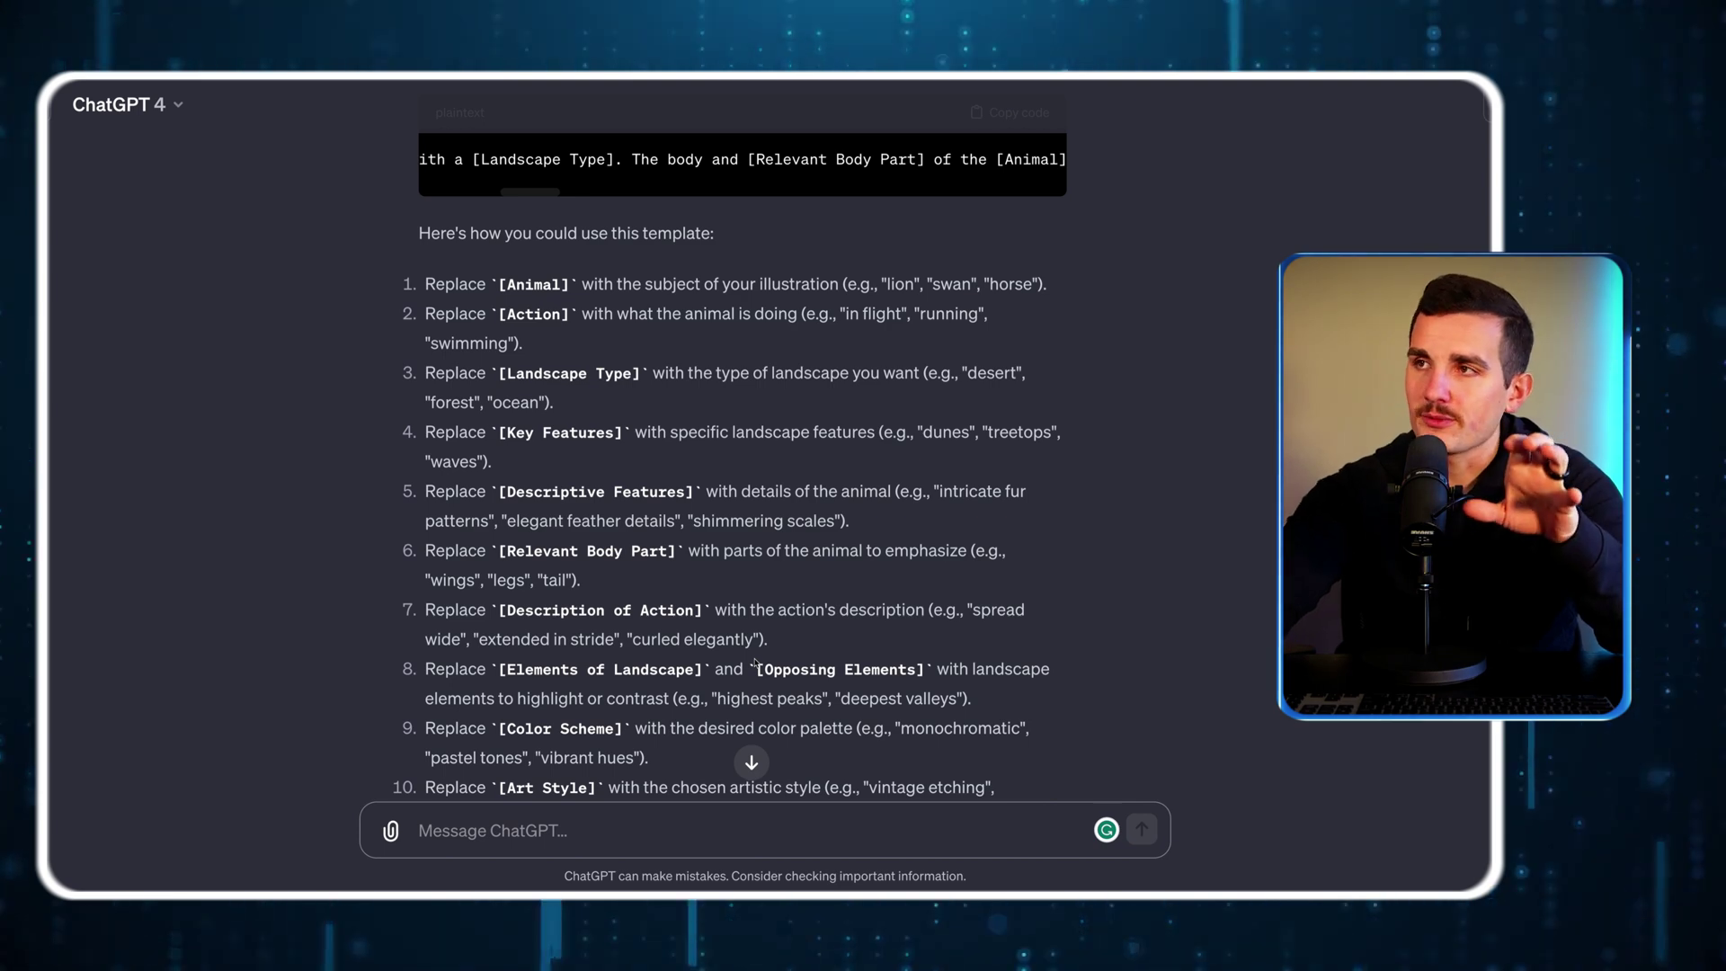
{"action": "scroll", "coordinate": [711, 608], "scroll_direction": "up", "scroll_amount": 2}
{"action": "left_click_drag", "start_coordinate": [566, 278], "coordinate": [728, 286]}
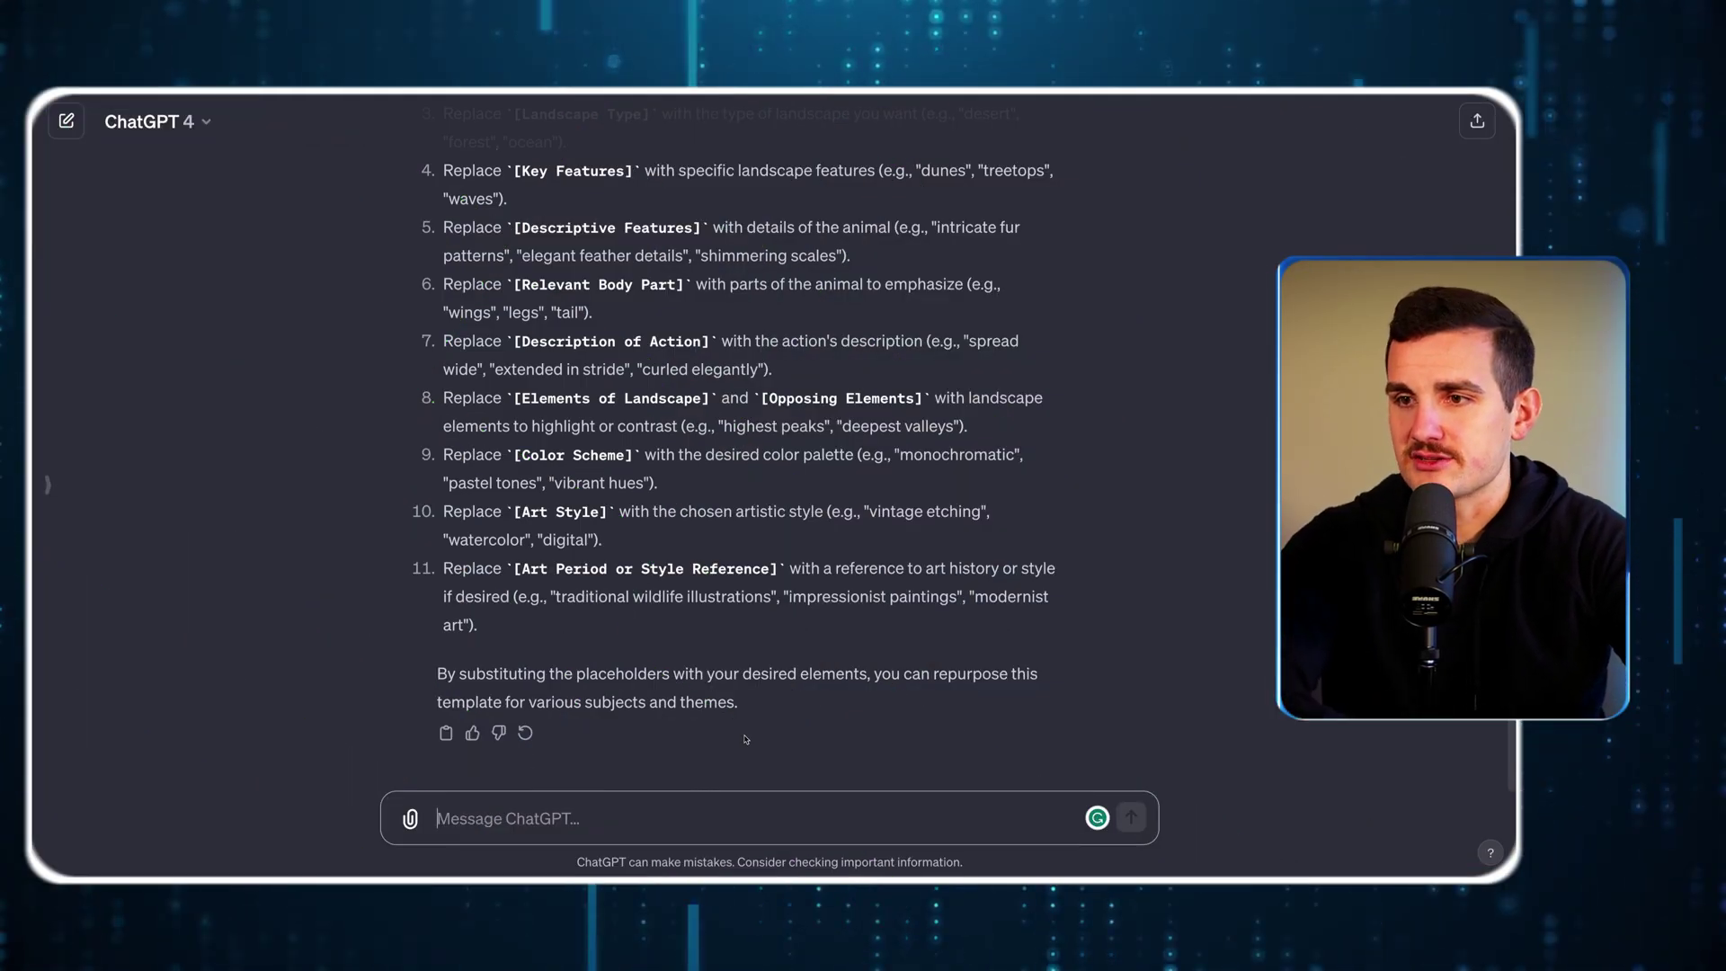
Step: Write 'Please use…' asking for 20 formula t-shirt prompts in any theme that will 'look good.'
{"action": "type", "text": "Please use this formula to come up with 20 more prompts for graphic t-shirt designs usin"}
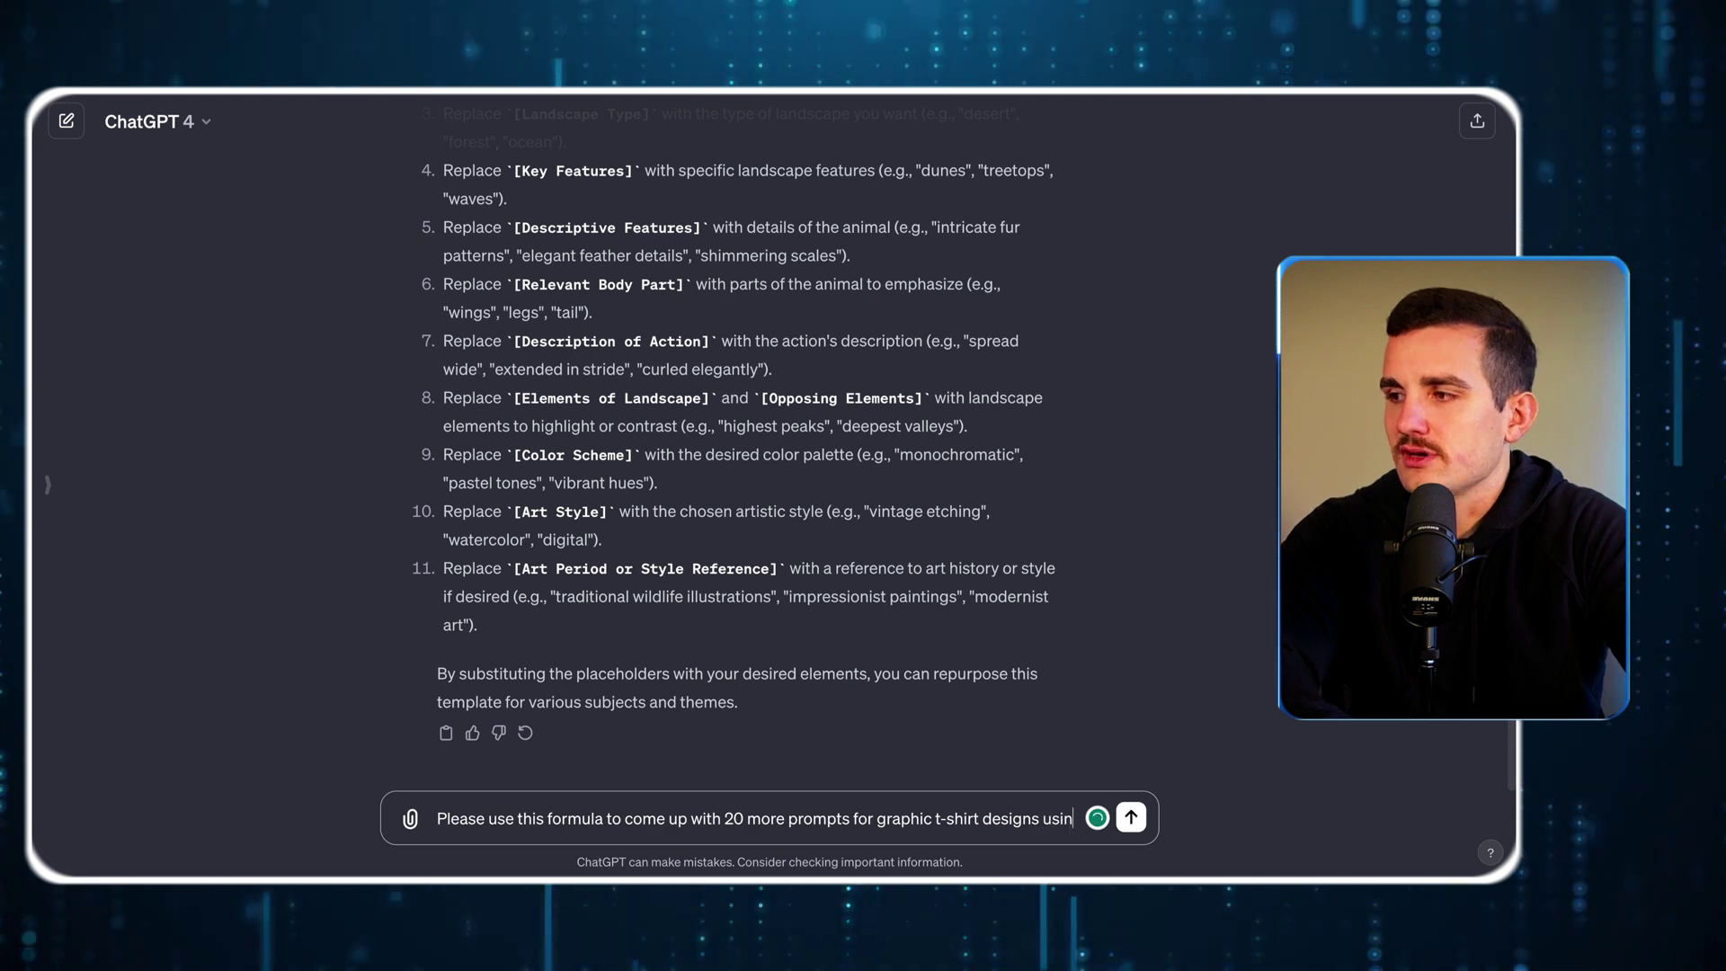
{"action": "type", "text": "yth"}
{"action": "key", "text": "BackSpace"}
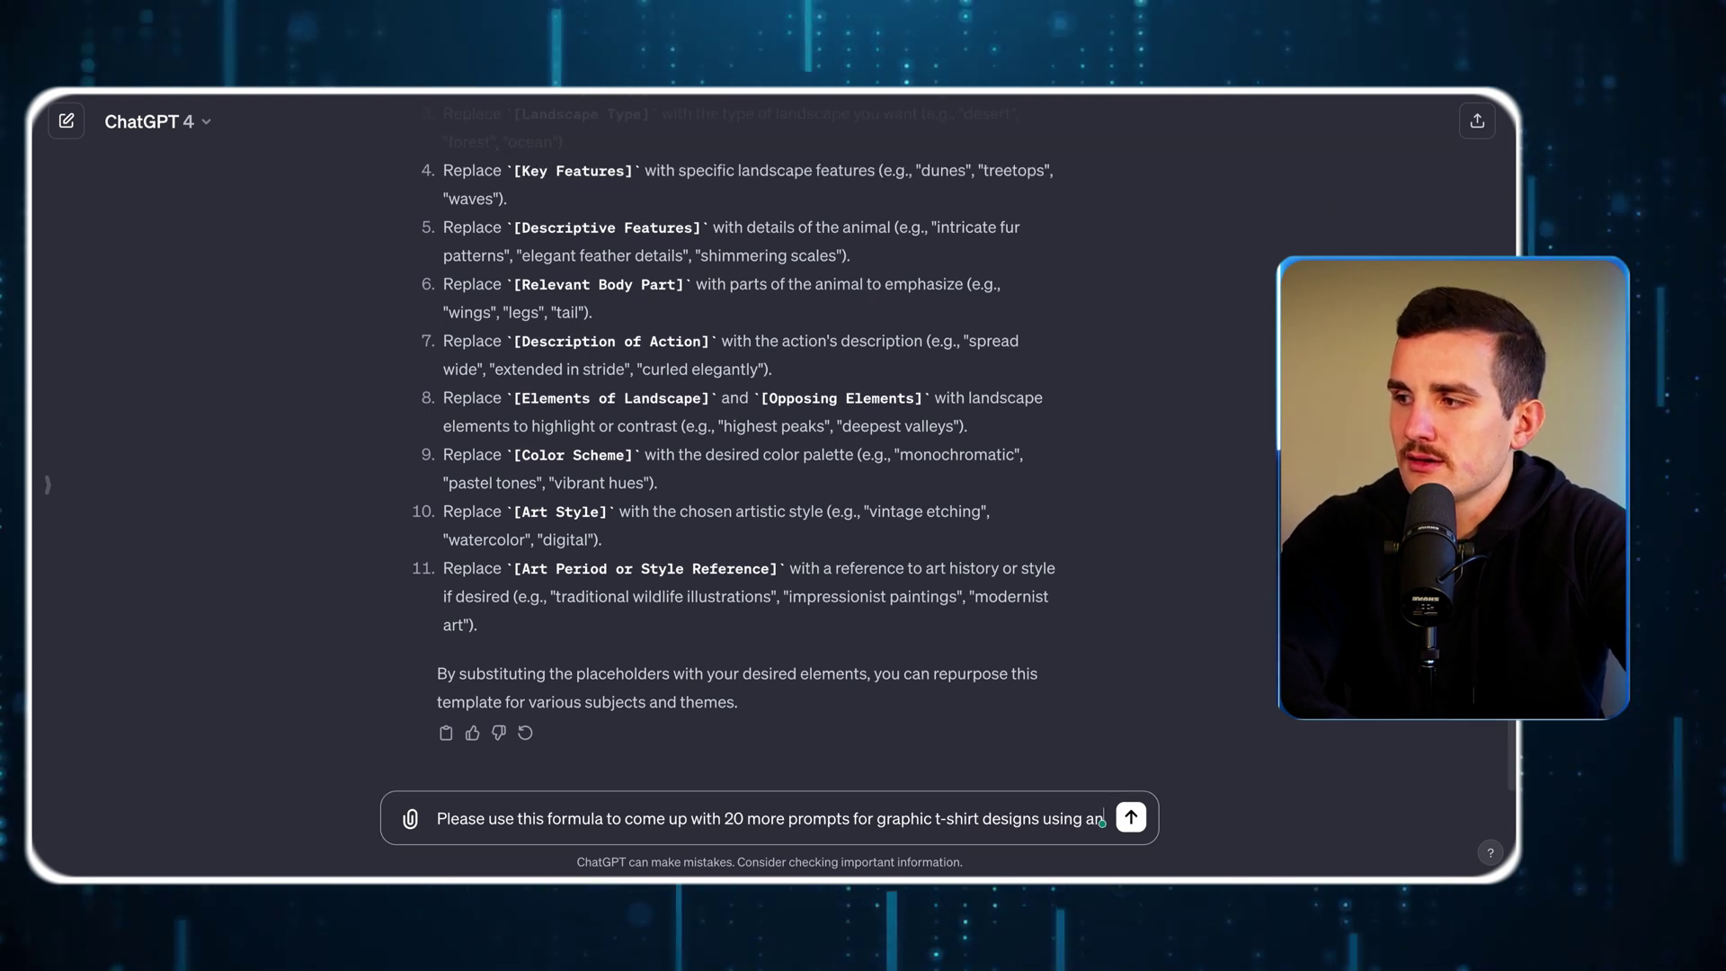
{"action": "type", "text": "y theme or subject you think w"}
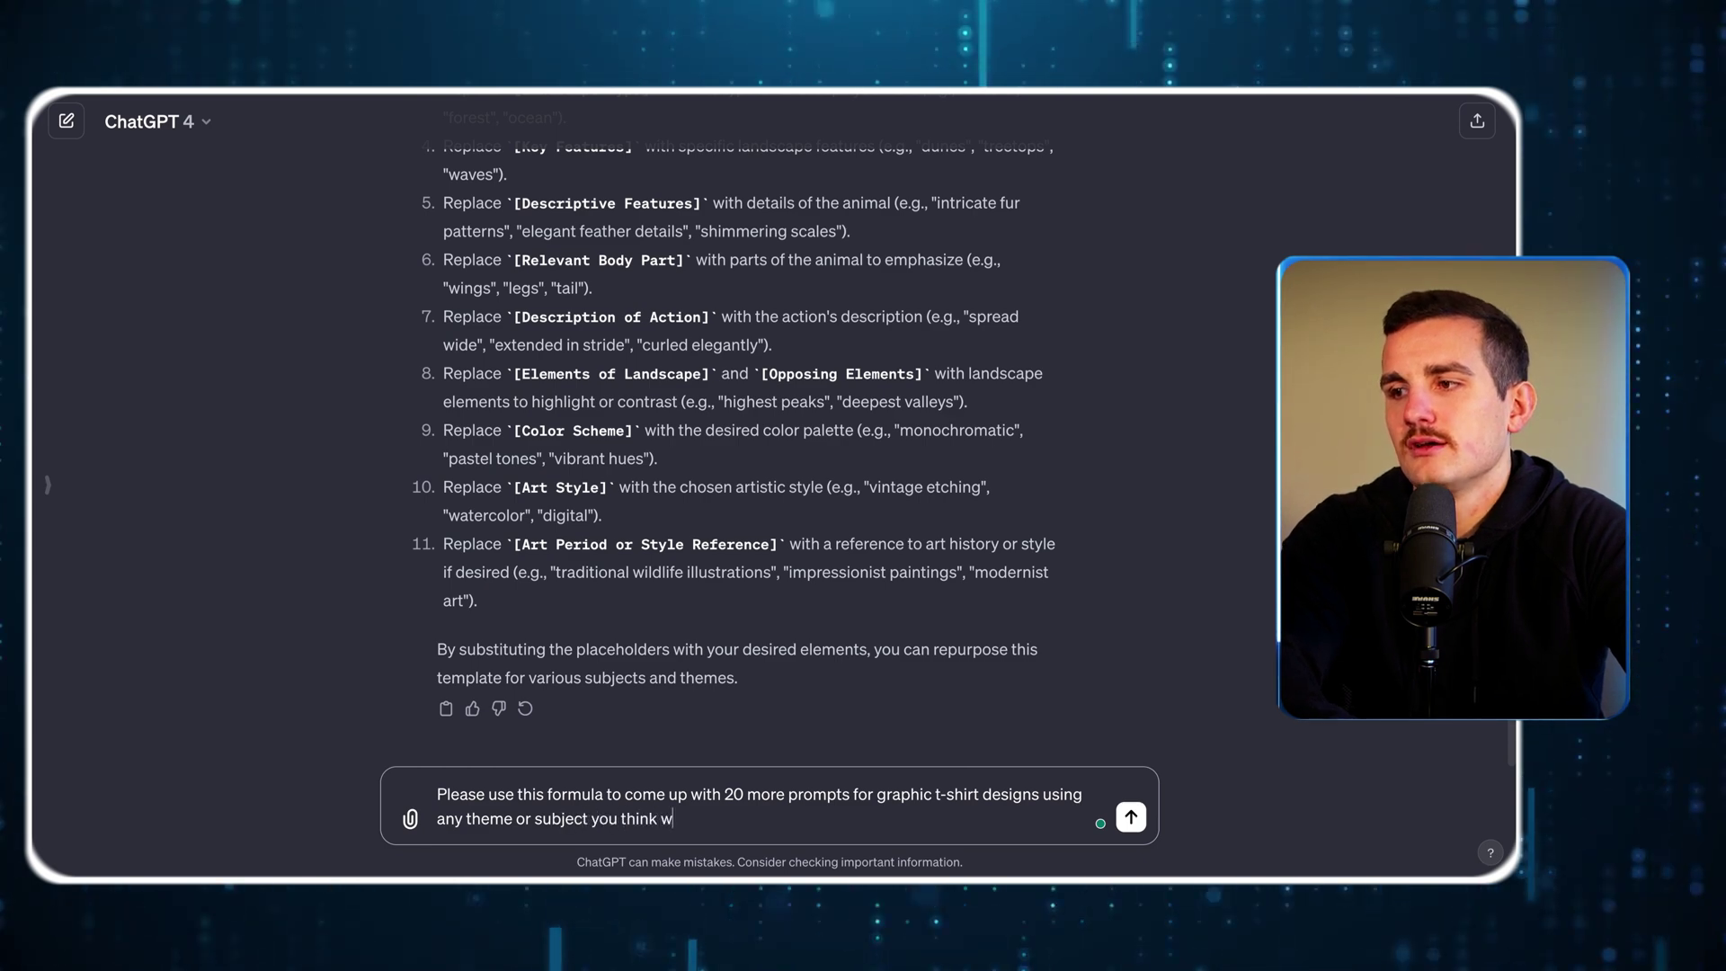
{"action": "type", "text": "look goo"}
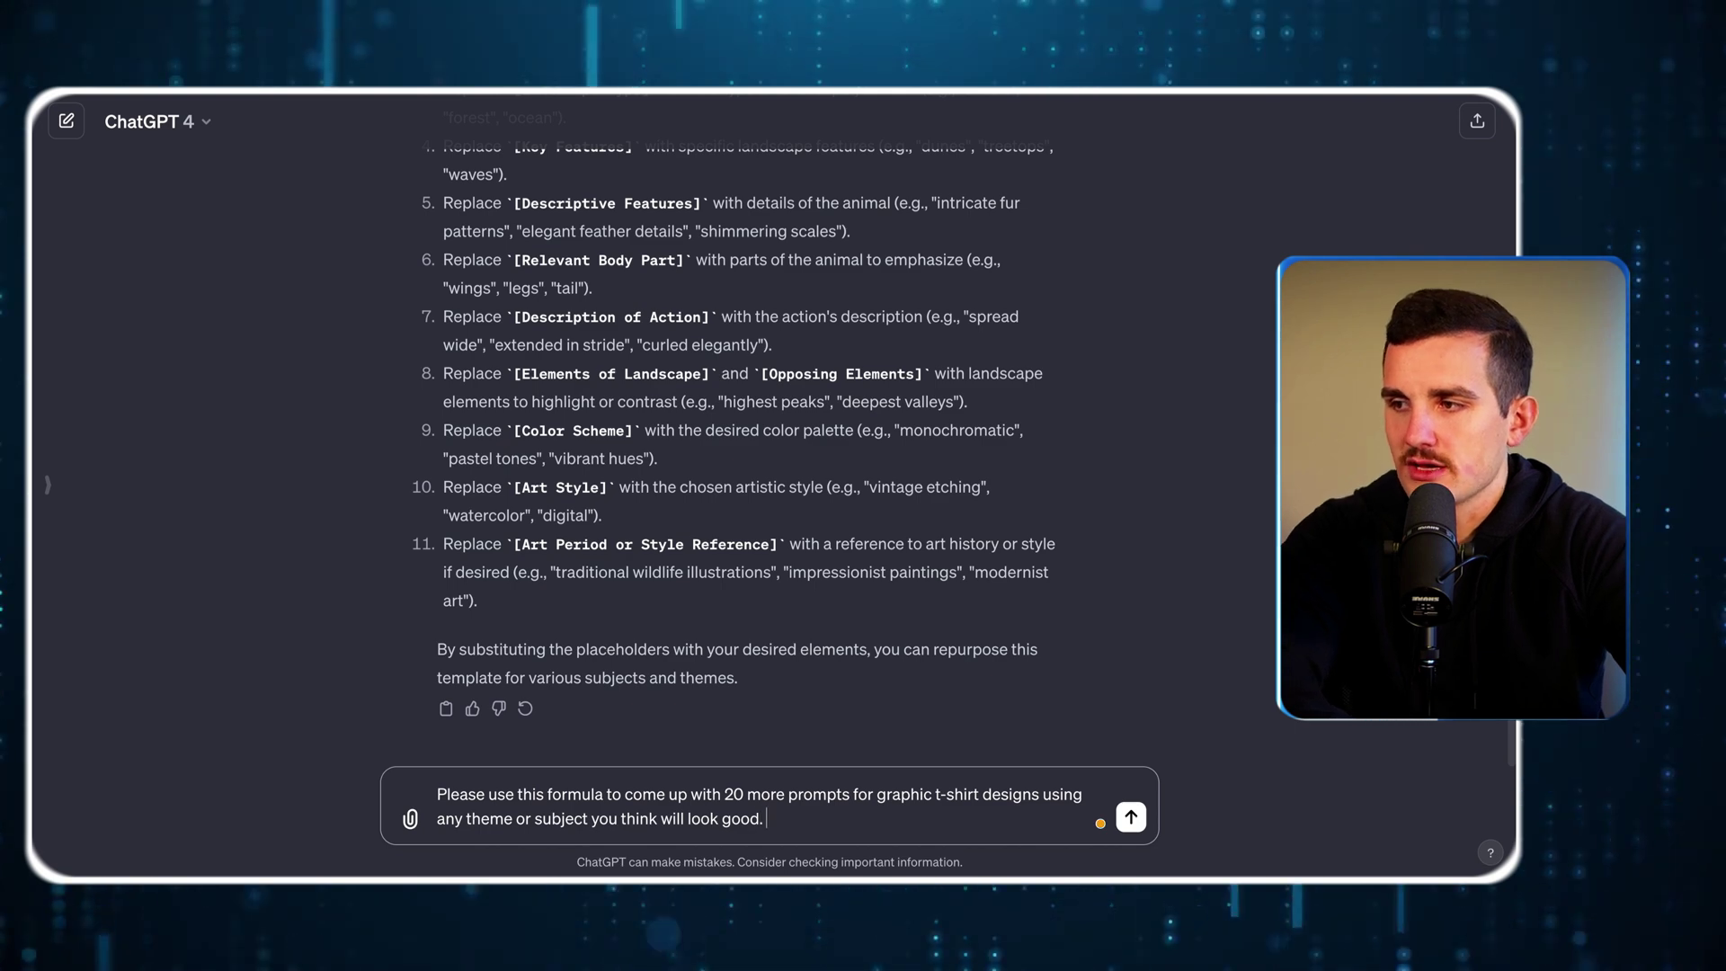
{"action": "type", "text": "d."}
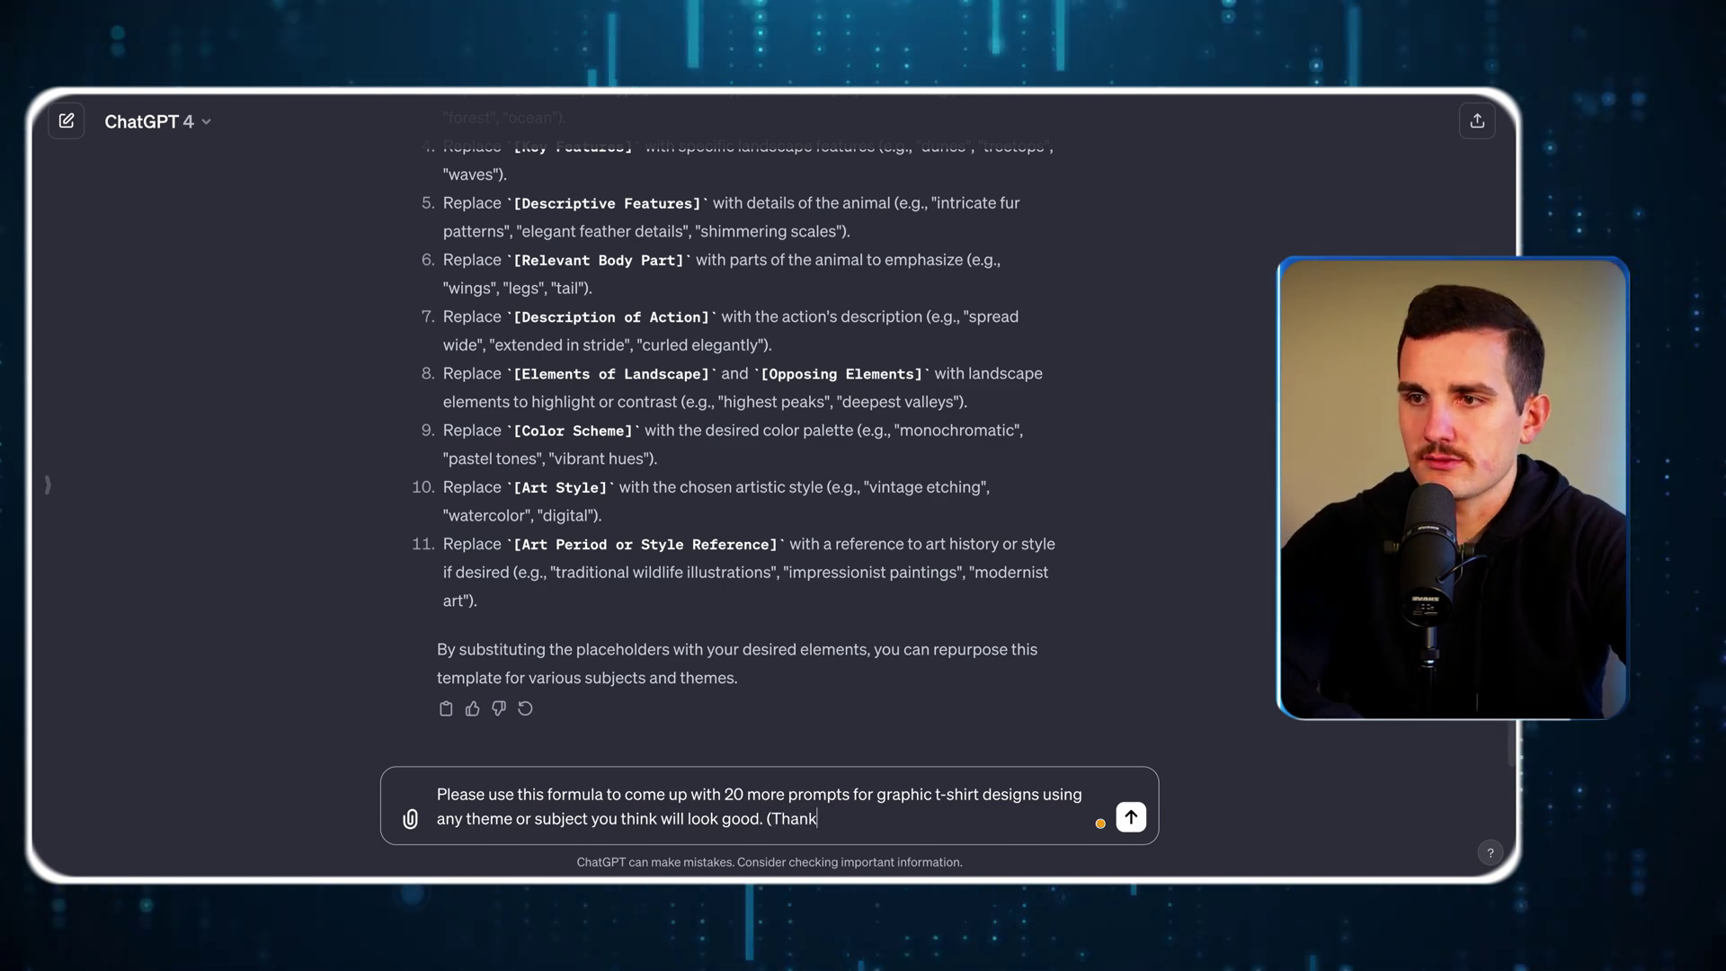
Step: Send the request, then select the howling wolf prompt (1) and astronaut prompt (19) in the reply
{"action": "key", "text": "Return"}
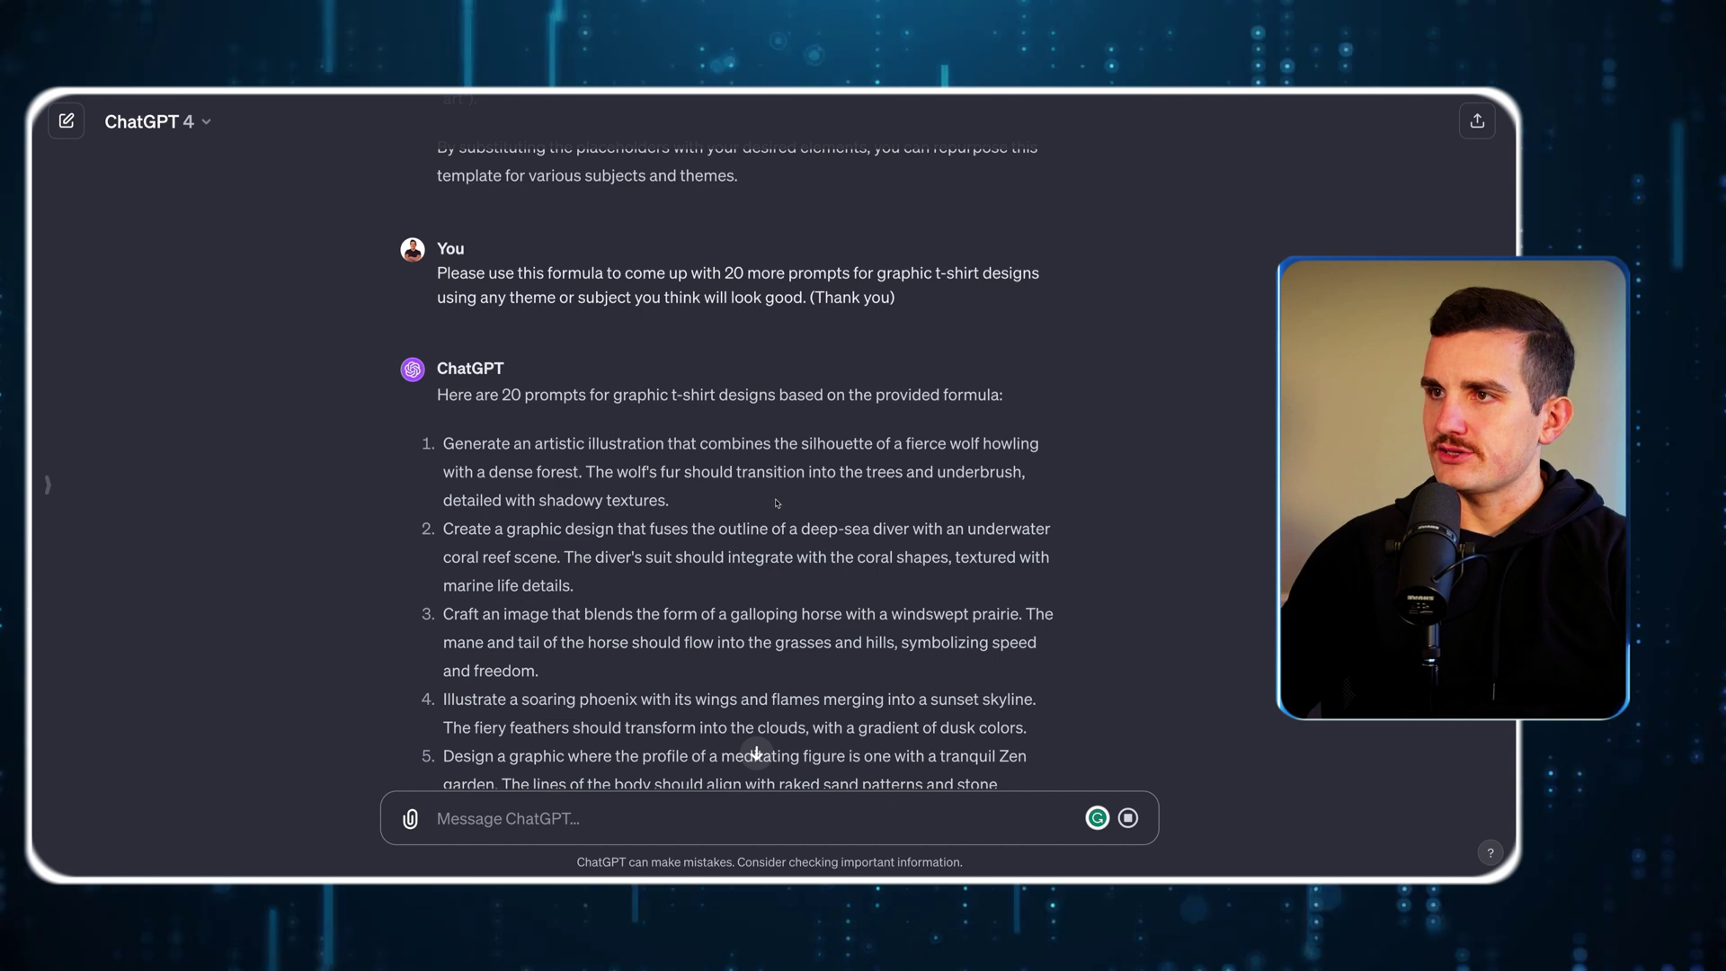
{"action": "scroll", "coordinate": [783, 514], "scroll_direction": "down", "scroll_amount": 2}
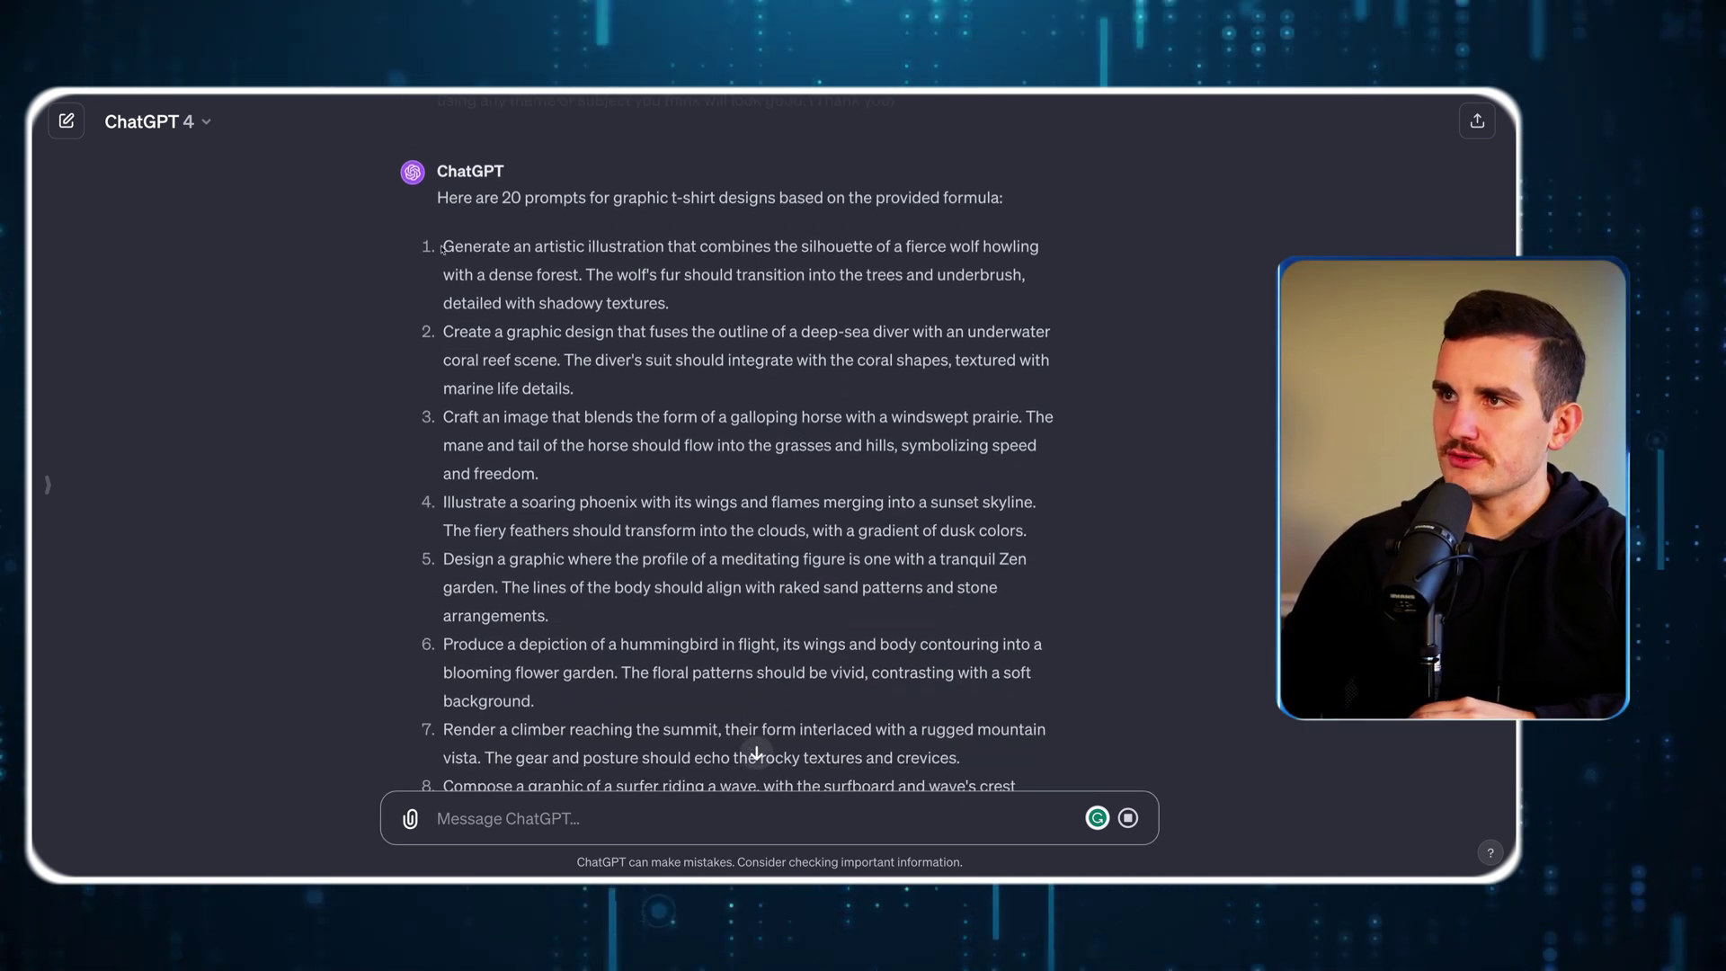
{"action": "left_click_drag", "start_coordinate": [442, 248], "coordinate": [582, 274]}
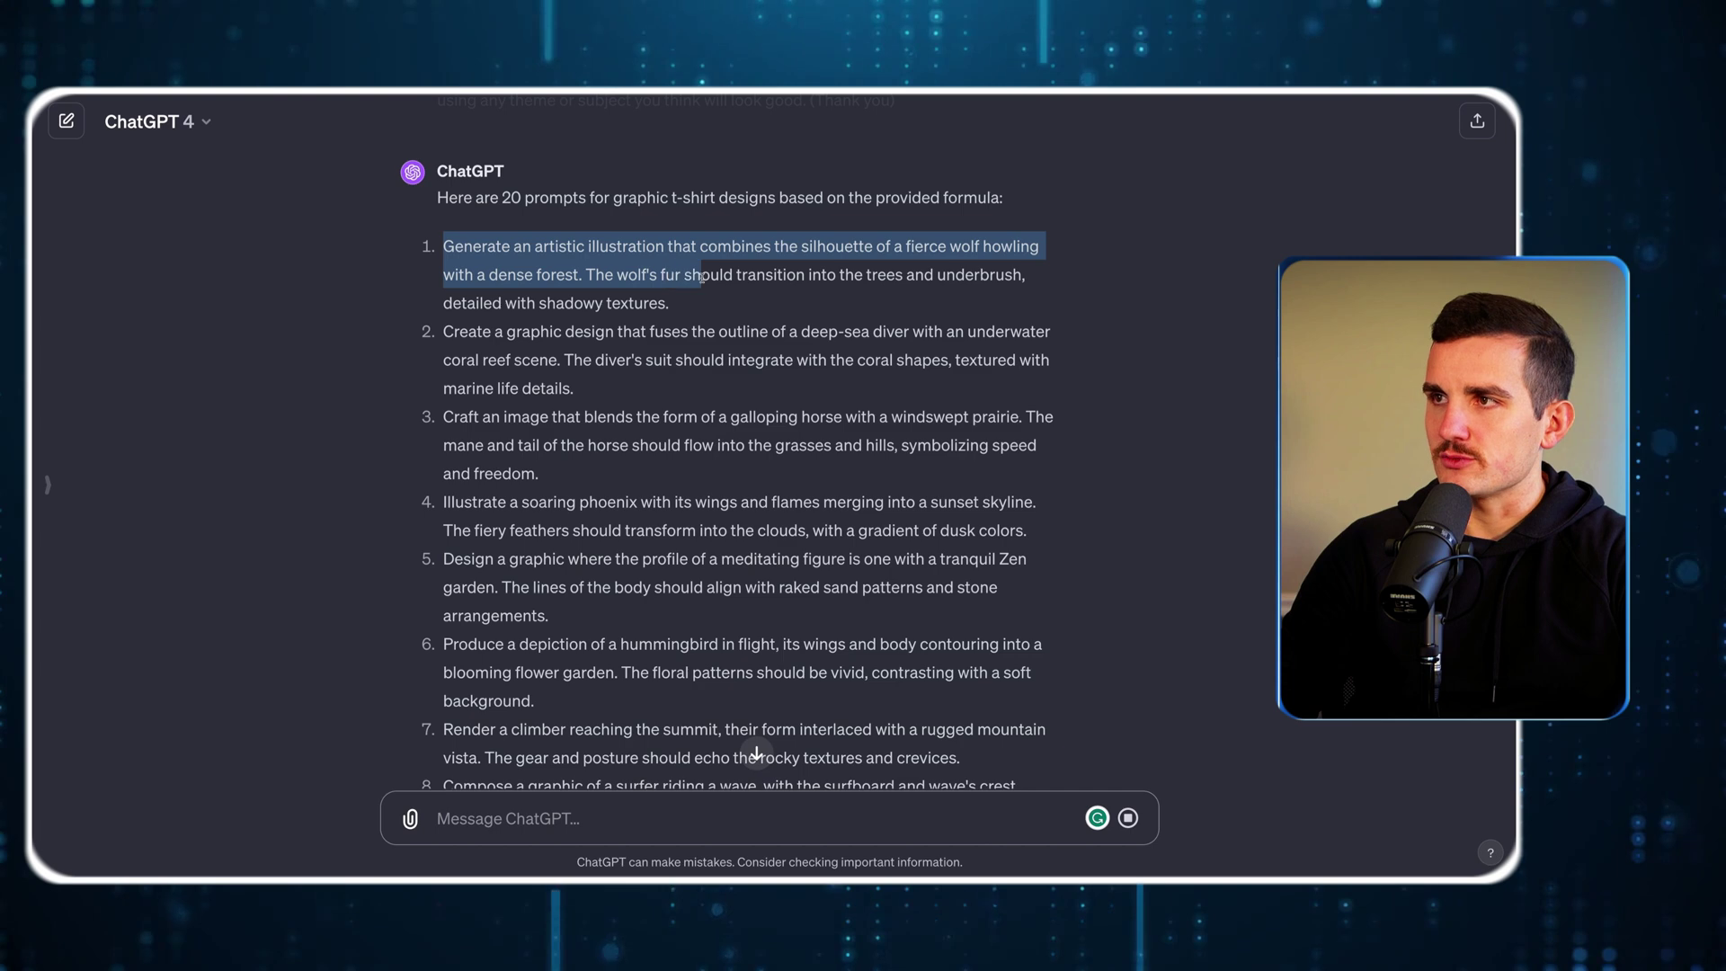
{"action": "left_click_drag", "start_coordinate": [700, 277], "coordinate": [779, 300]}
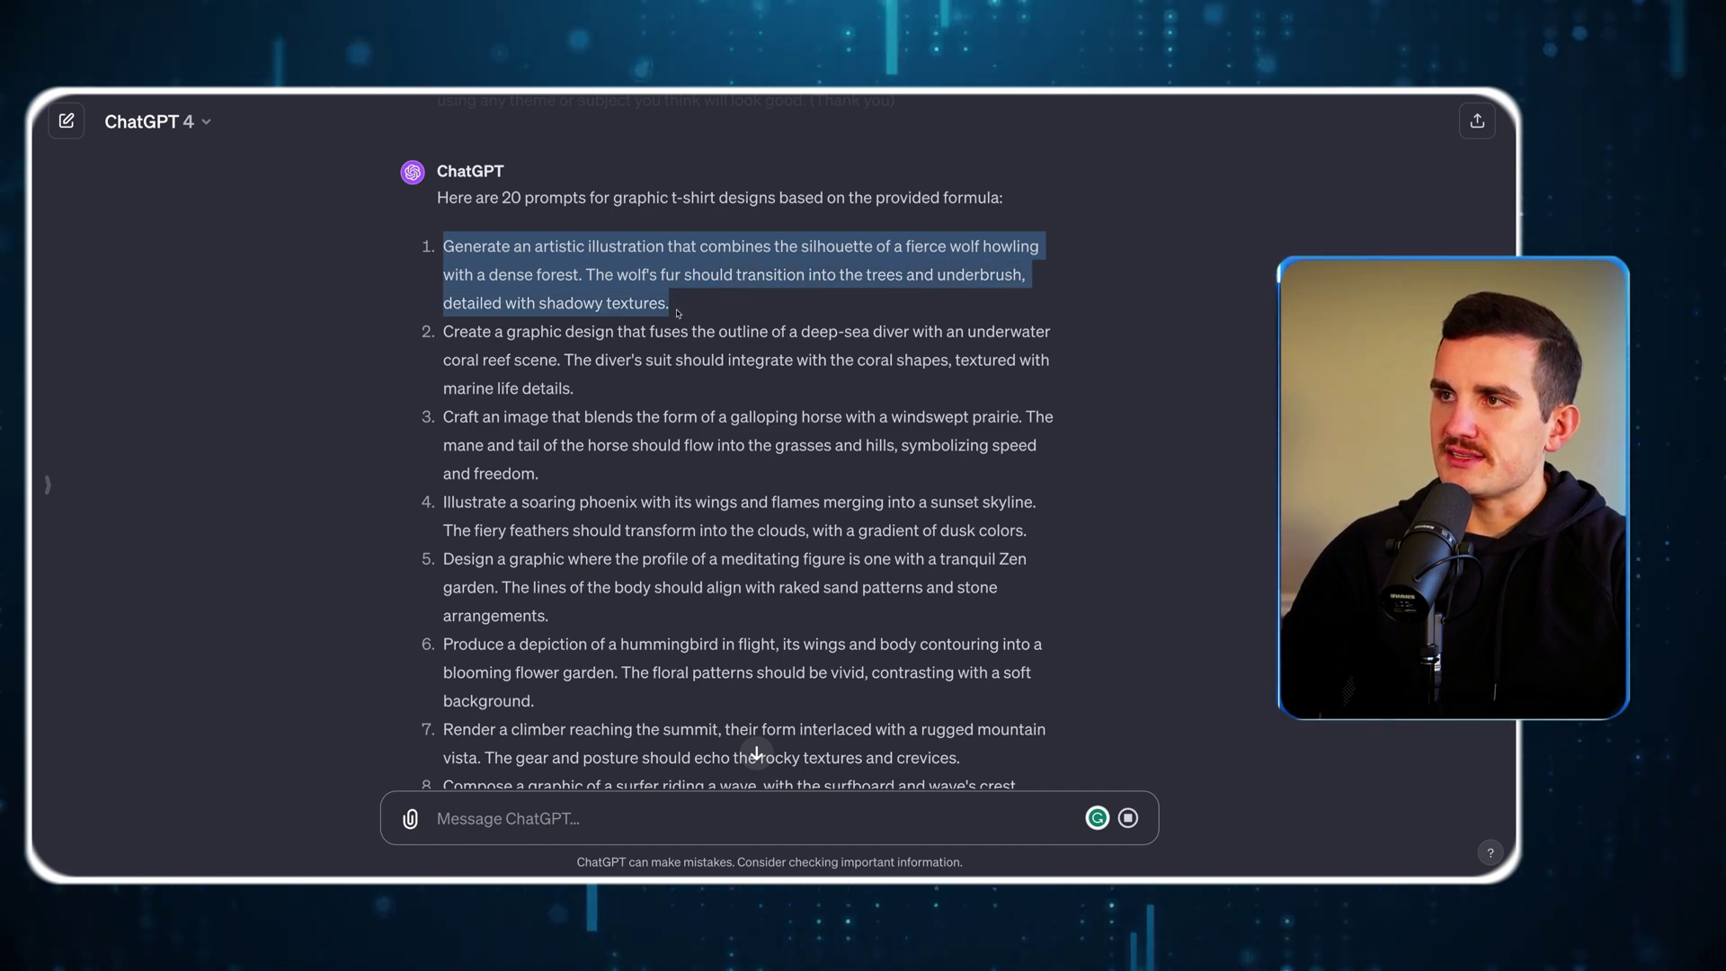
{"action": "scroll", "coordinate": [844, 466], "scroll_direction": "down", "scroll_amount": 10}
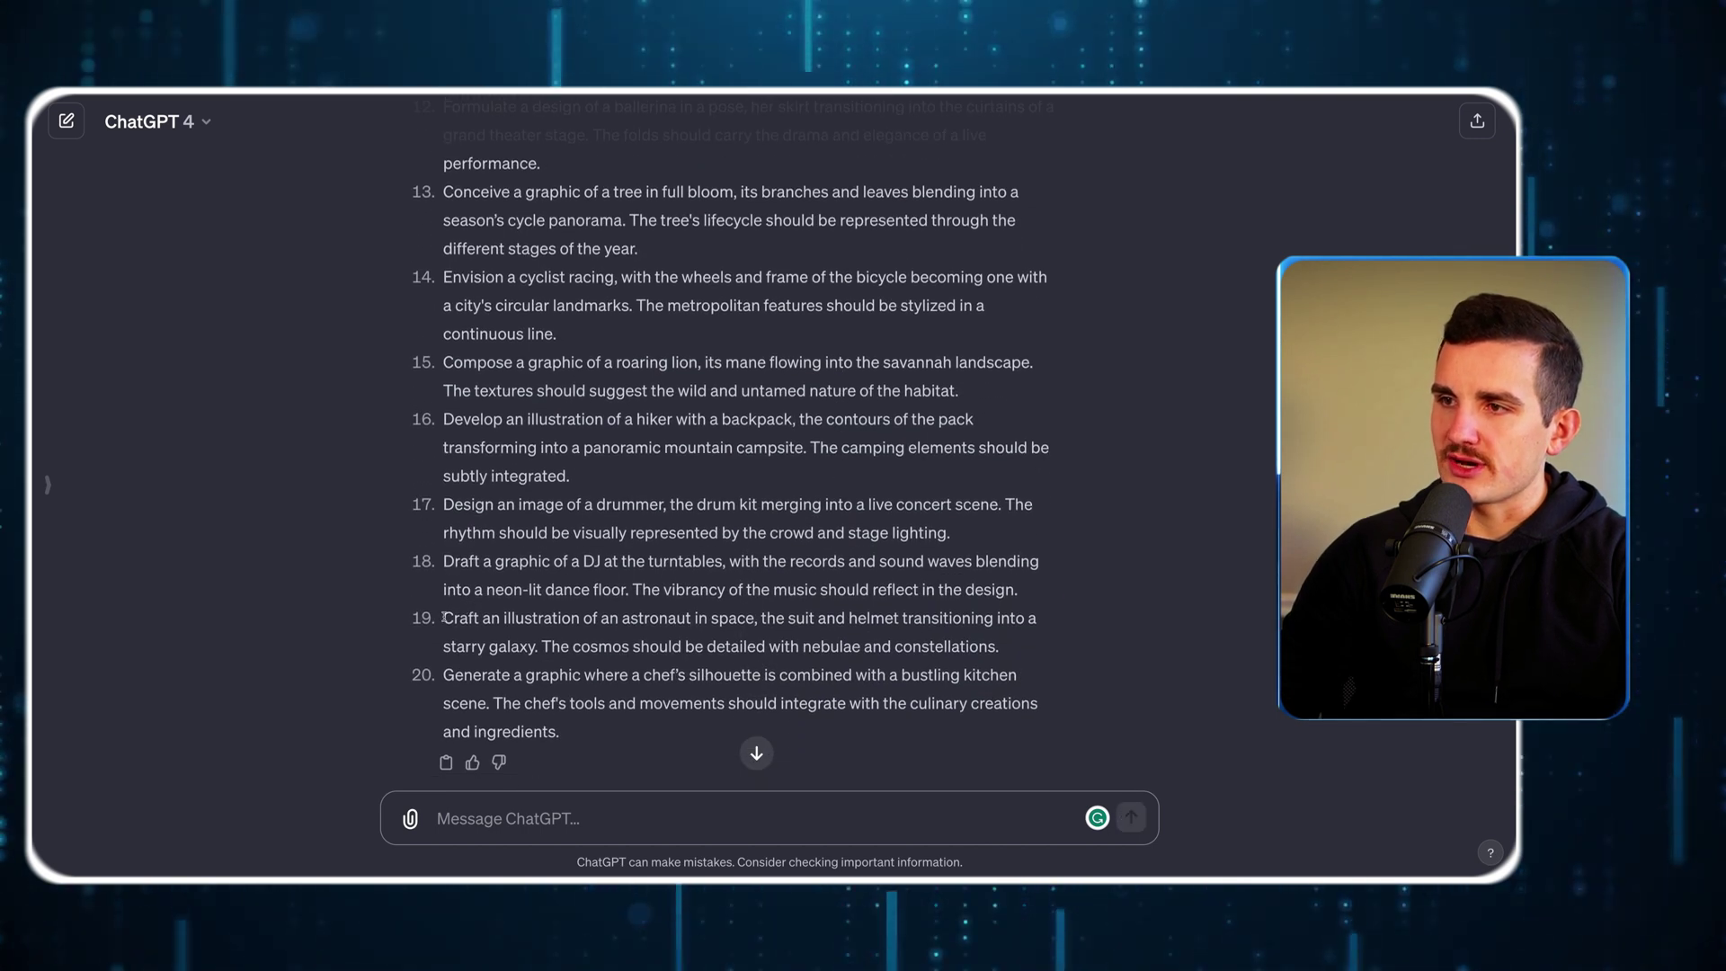
{"action": "left_click_drag", "start_coordinate": [645, 617], "coordinate": [1006, 655]}
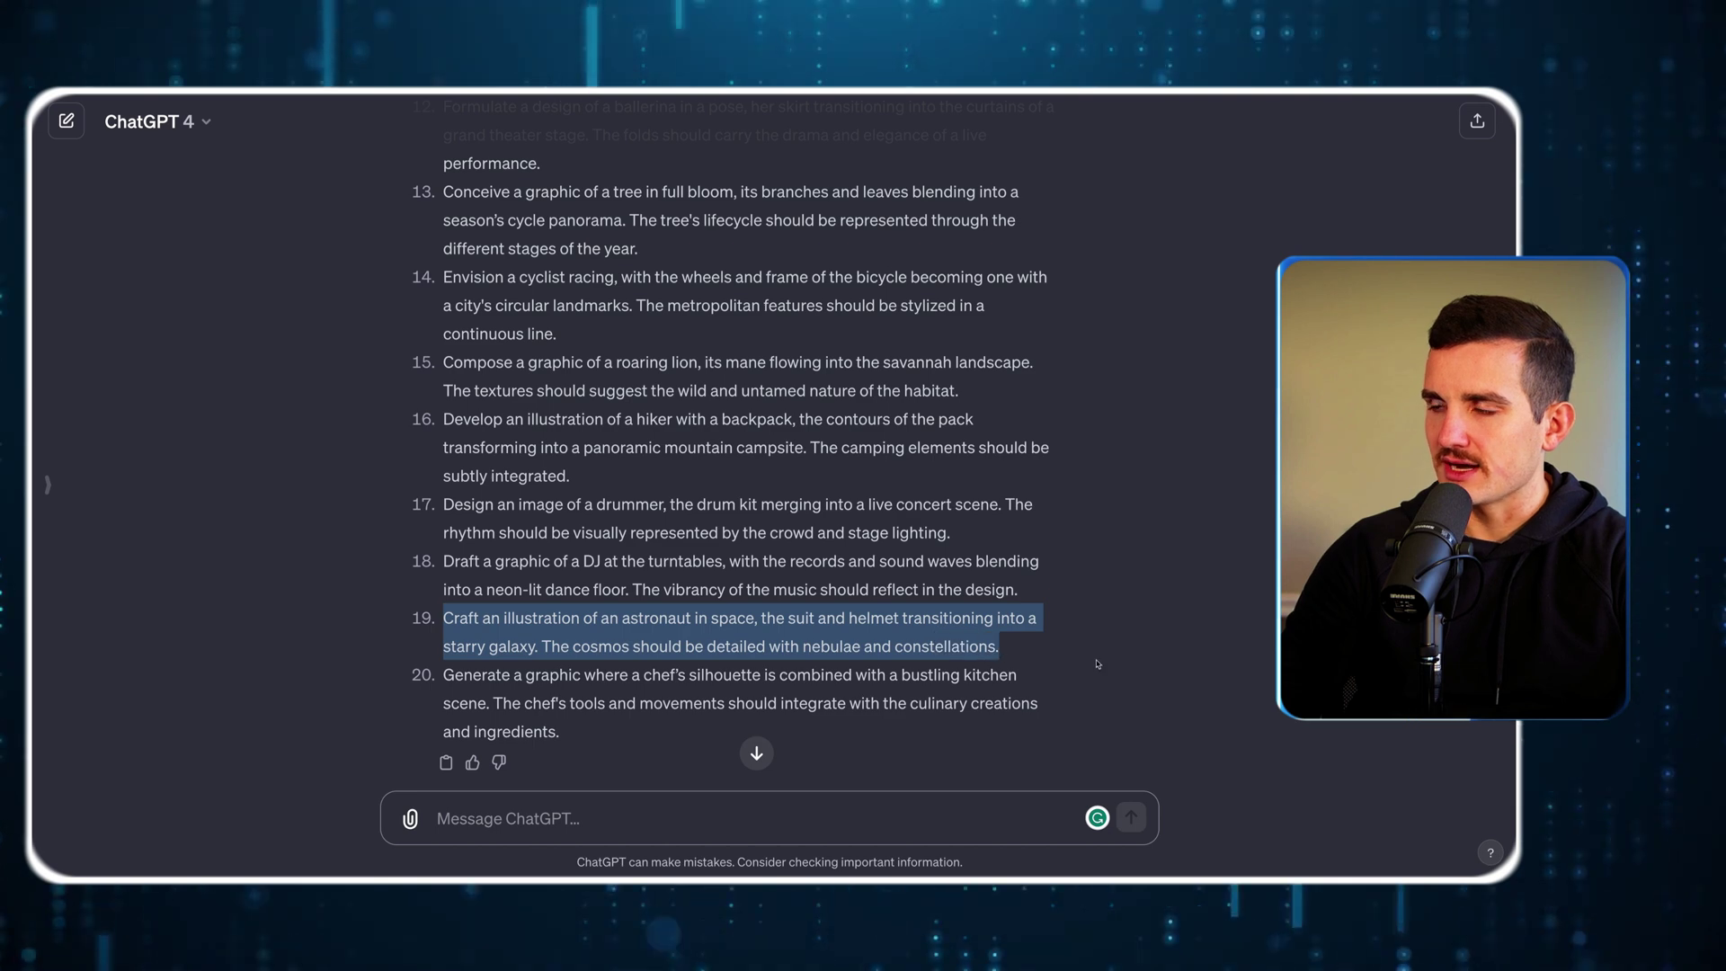
Step: Enlarge the generated astronaut design, then the wolf-and-forest design
{"action": "scroll", "coordinate": [1106, 664], "scroll_direction": "down", "scroll_amount": 15}
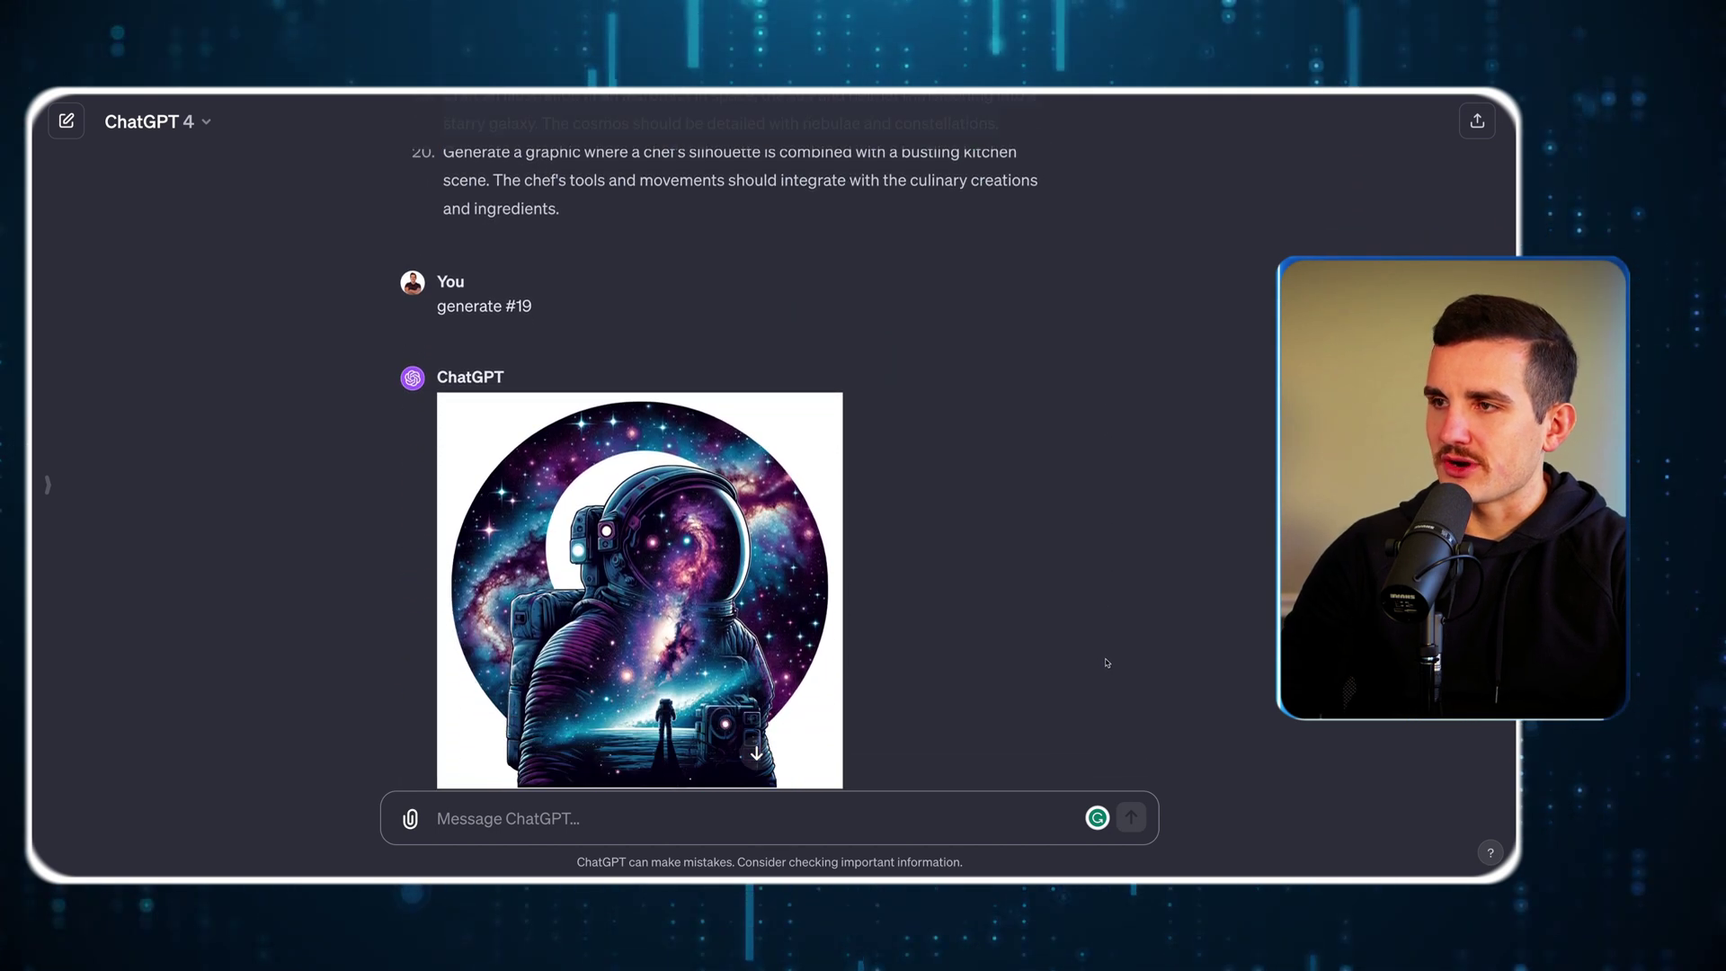
{"action": "scroll", "coordinate": [1107, 663], "scroll_direction": "up", "scroll_amount": 3}
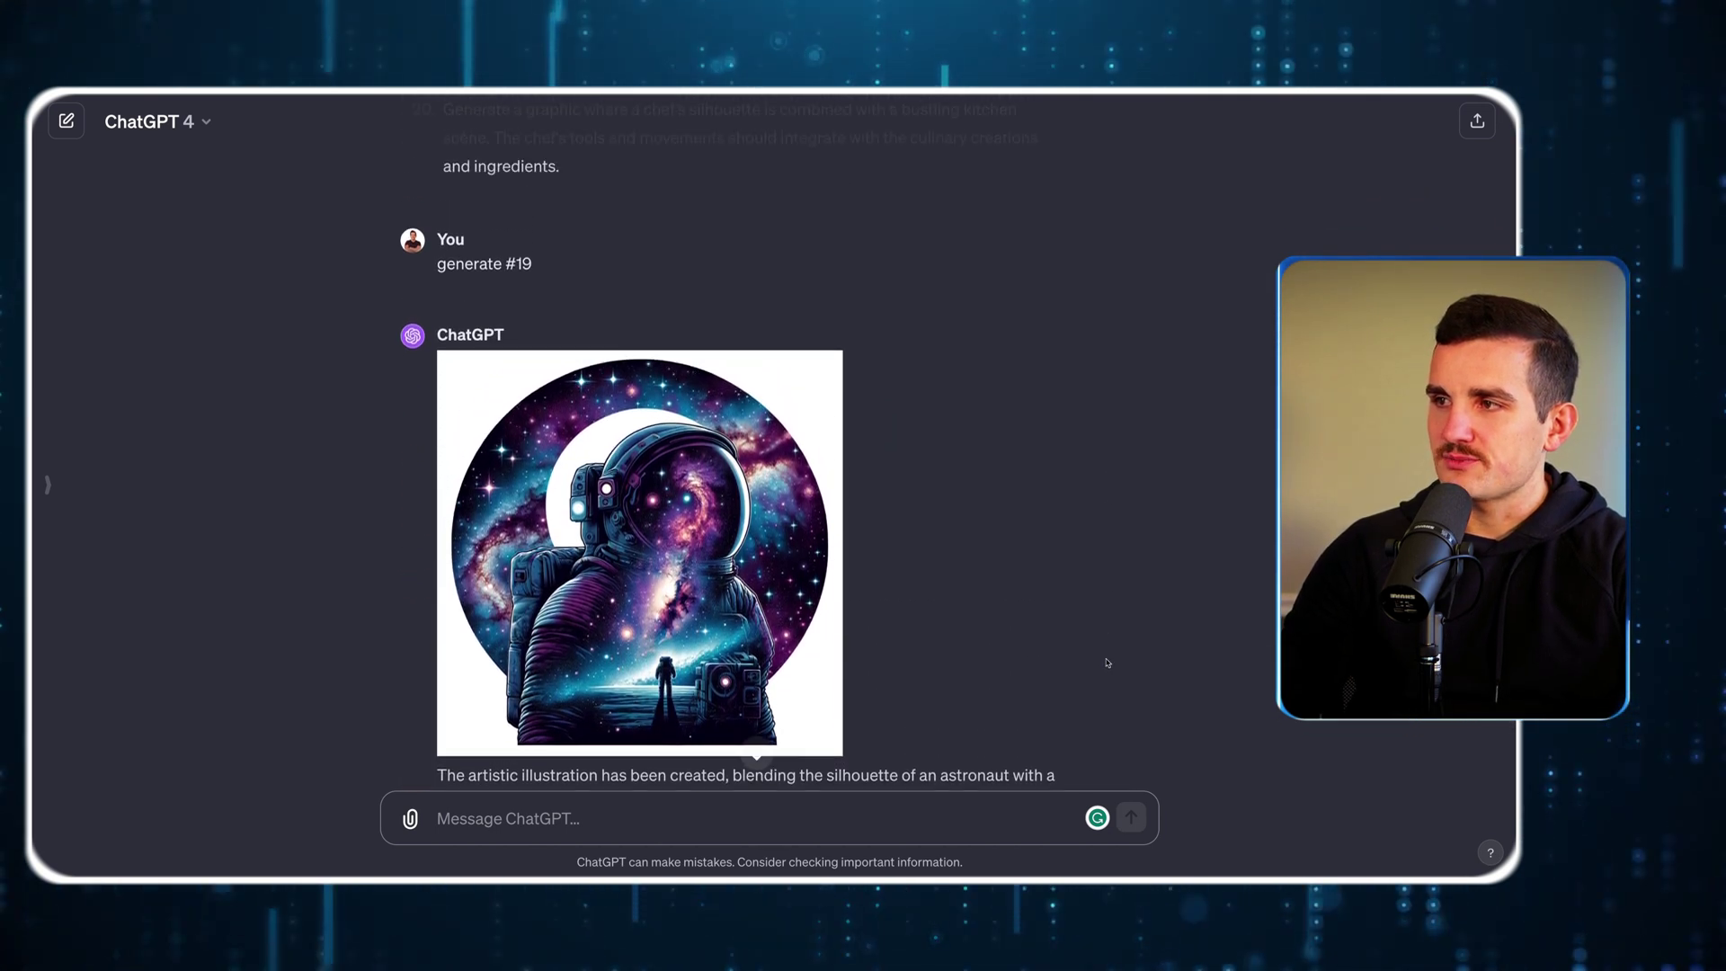
{"action": "left_click", "coordinate": [621, 588]}
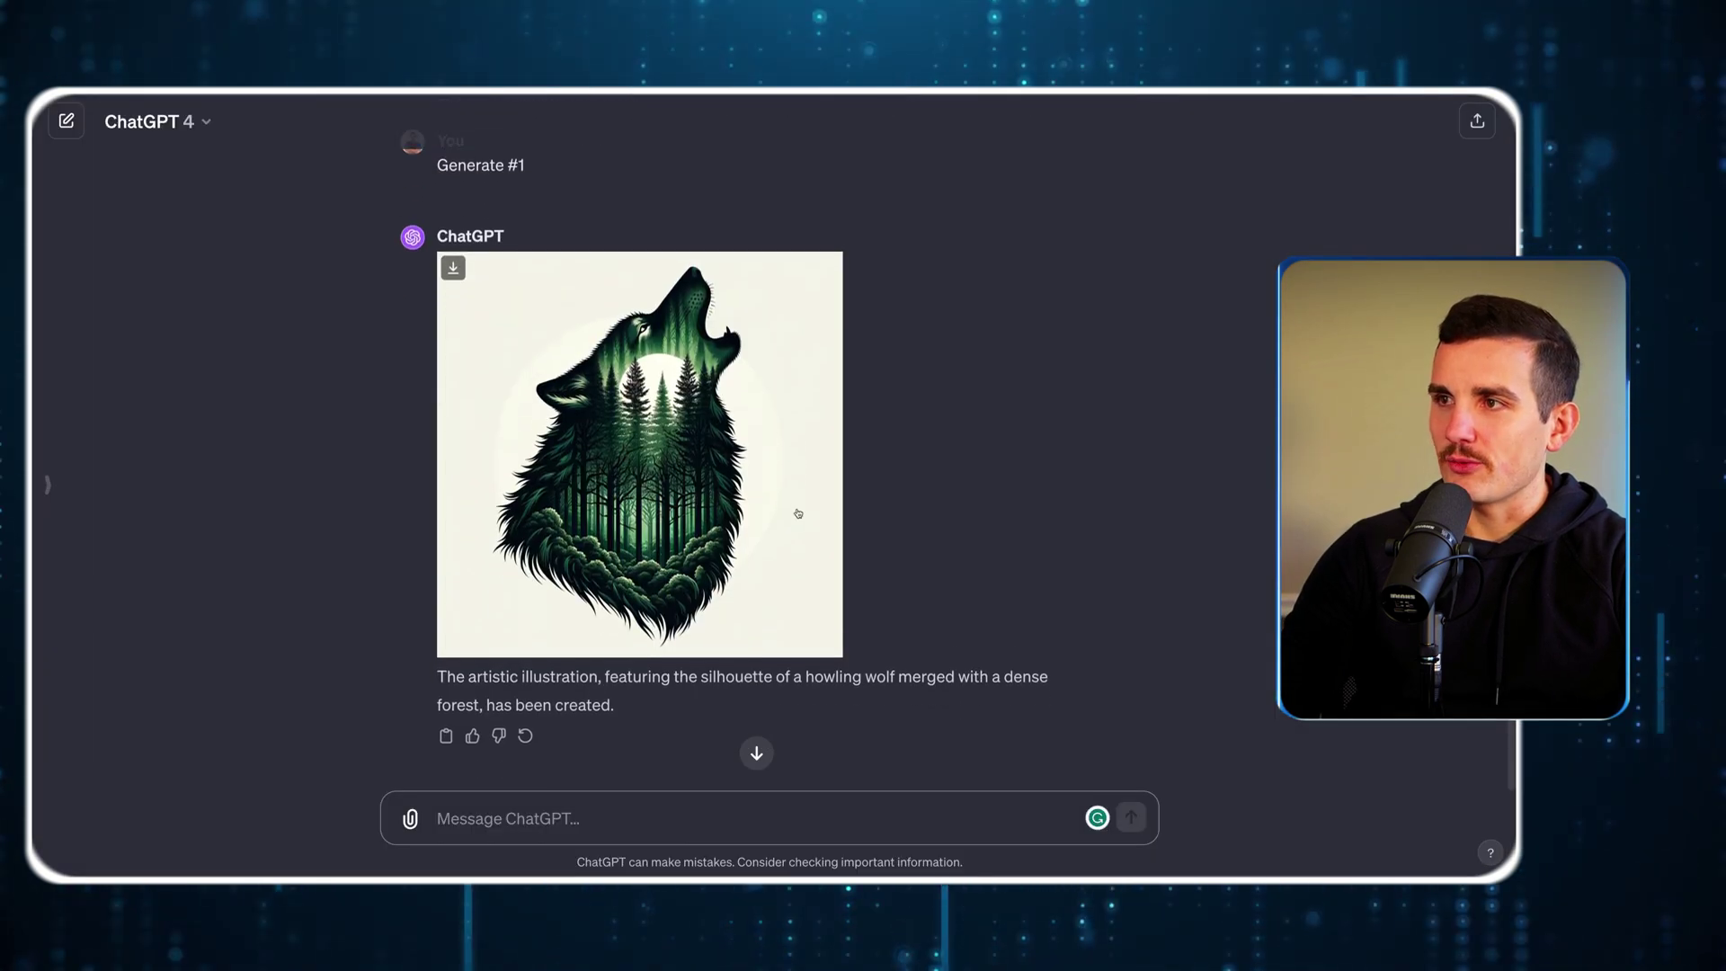
{"action": "left_click", "coordinate": [744, 477]}
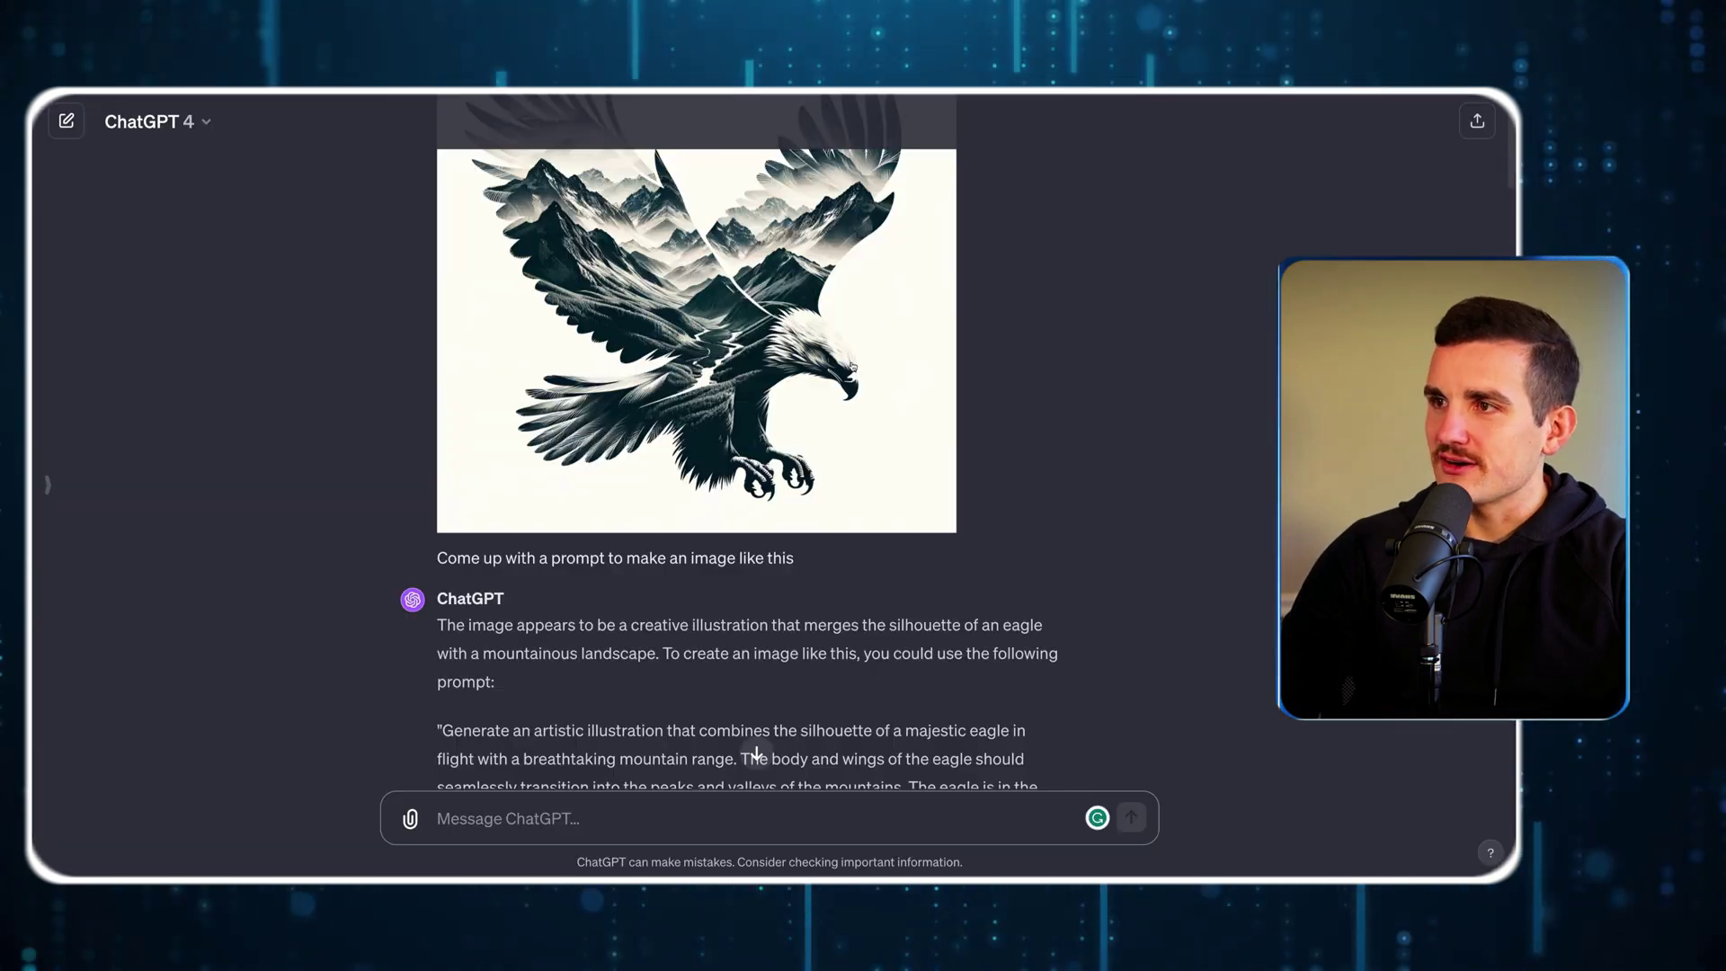
{"action": "scroll", "coordinate": [863, 755], "scroll_direction": "down", "scroll_amount": 2}
{"action": "scroll", "coordinate": [565, 334], "scroll_direction": "up", "scroll_amount": 5}
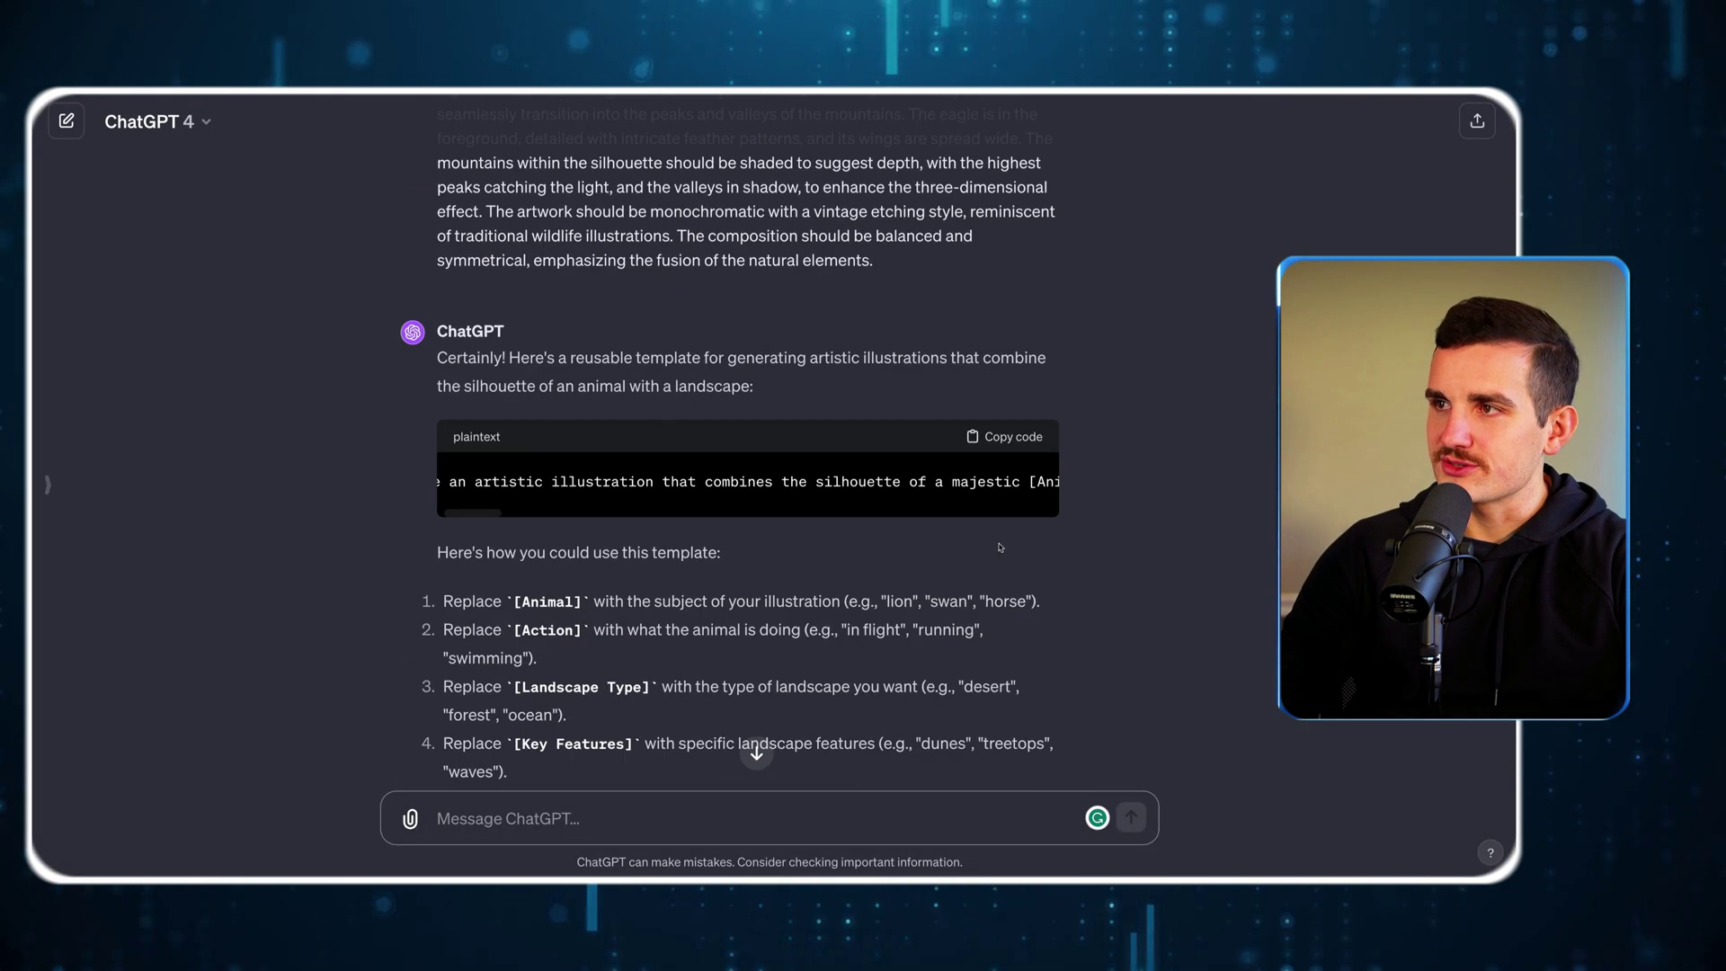
{"action": "left_click", "coordinate": [654, 435]}
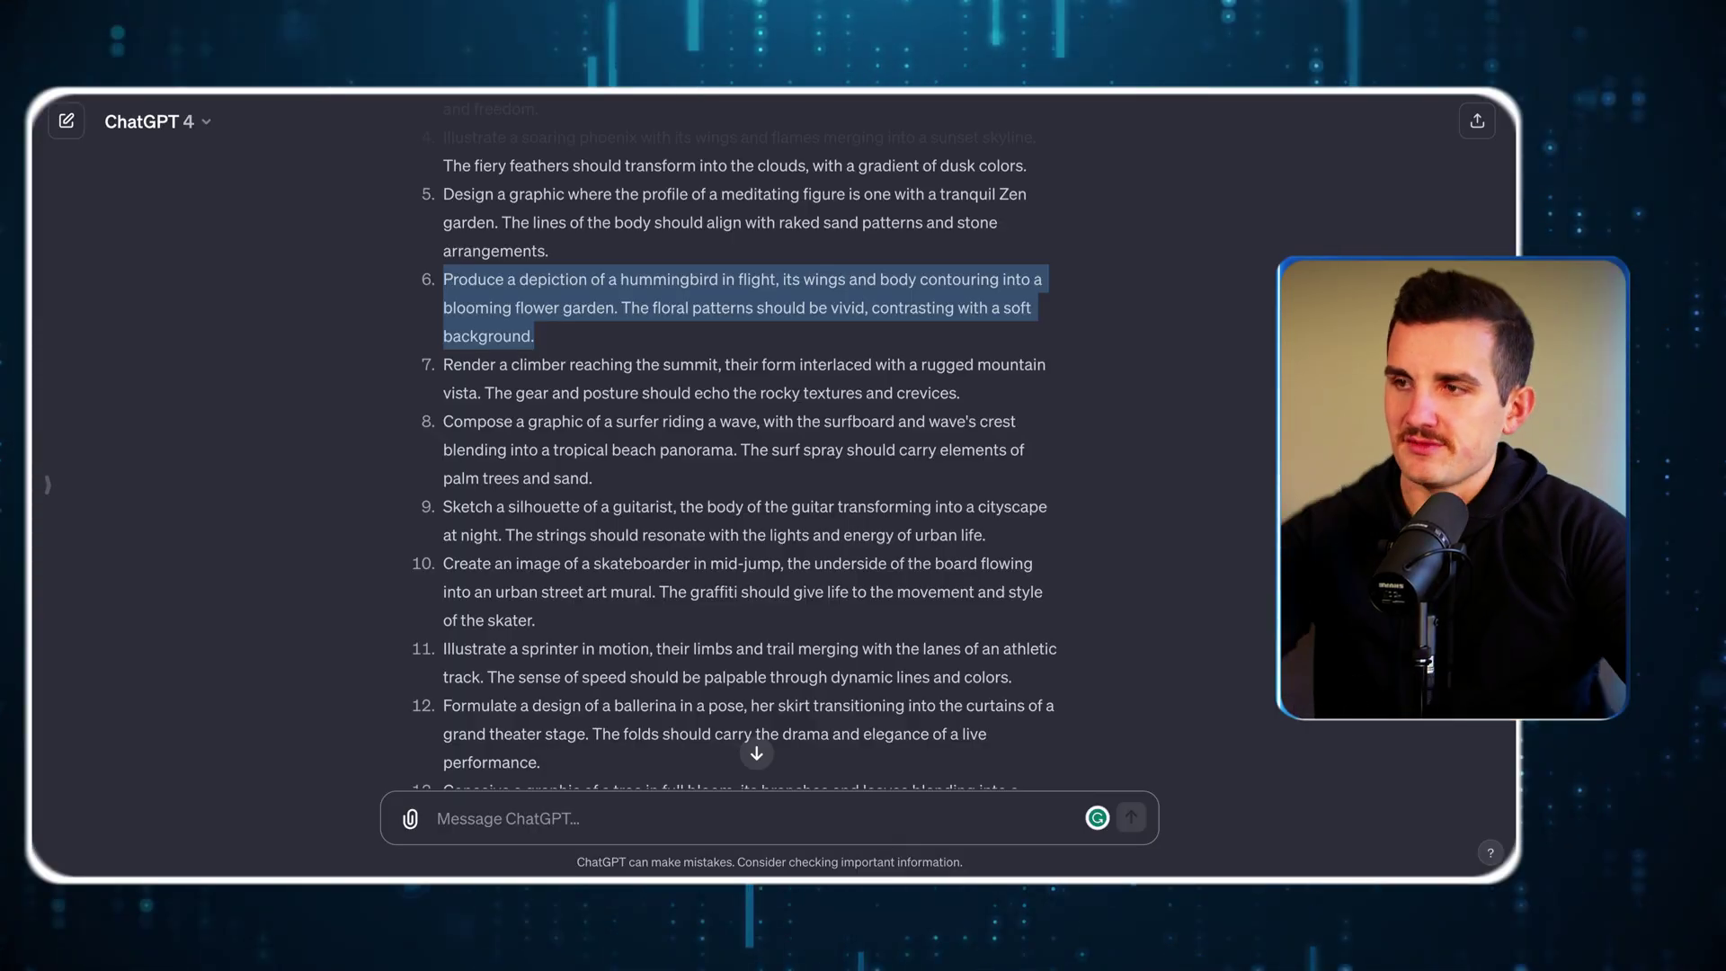
Step: Enlarge the phoenix-and-sunset-skyline design, close the viewer, and select 'illustration' in the reply
{"action": "left_click", "coordinate": [620, 350]}
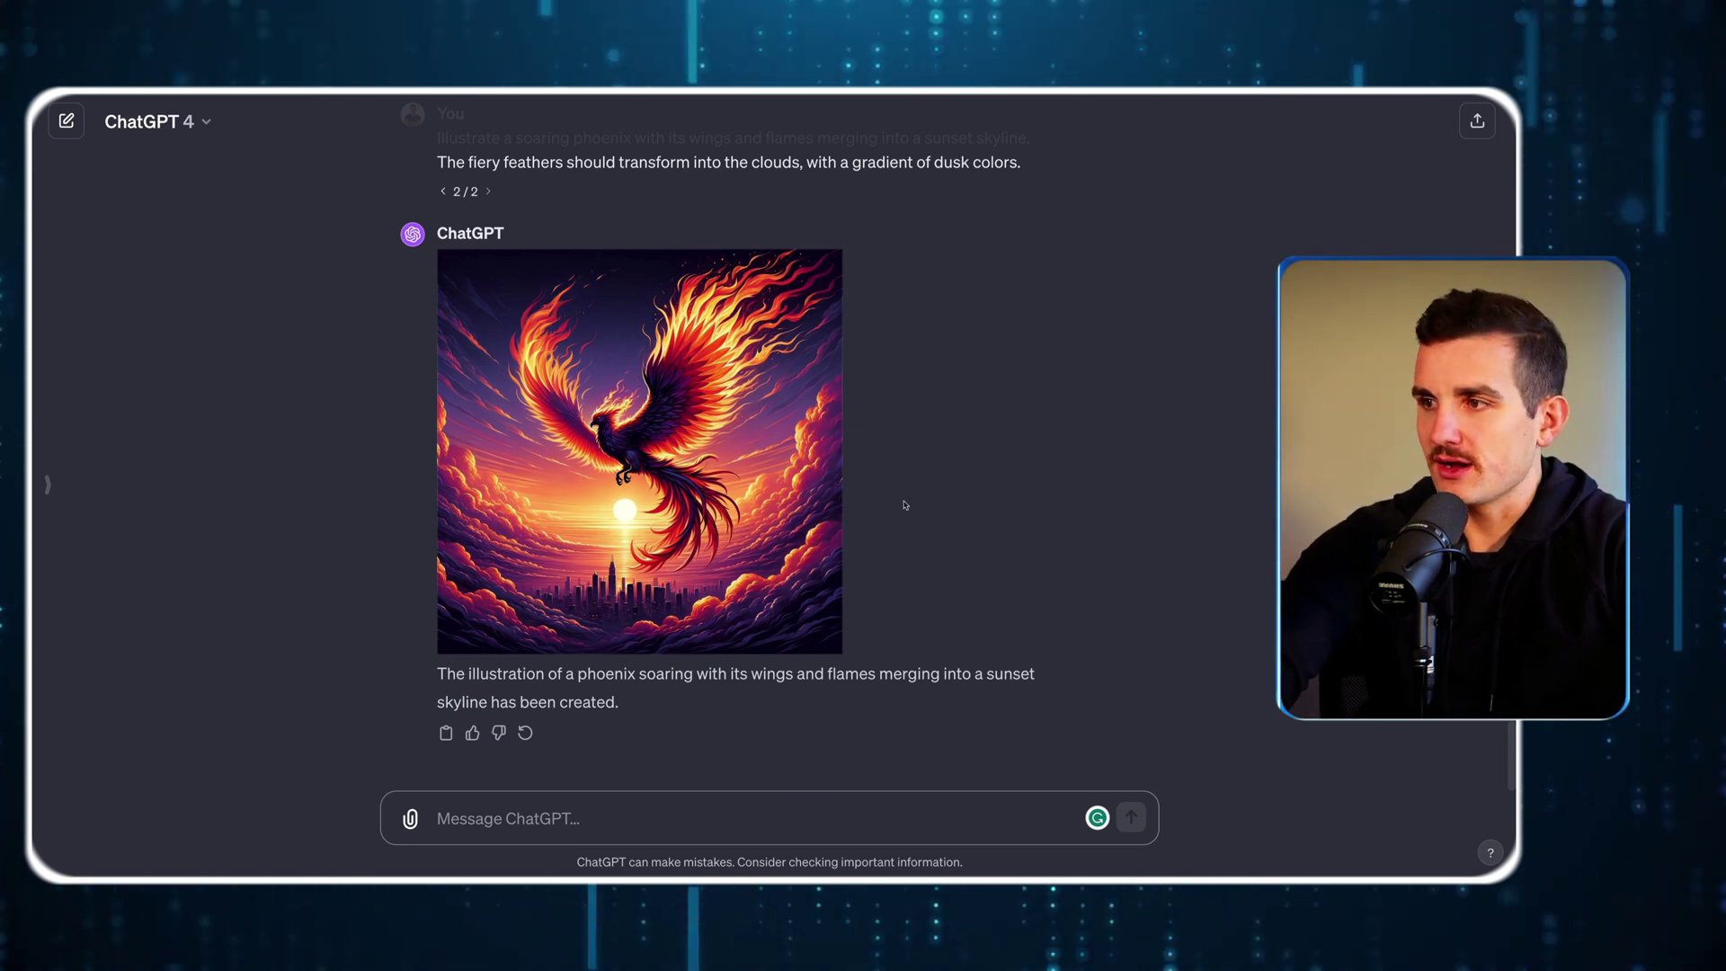
{"action": "left_click", "coordinate": [713, 425]}
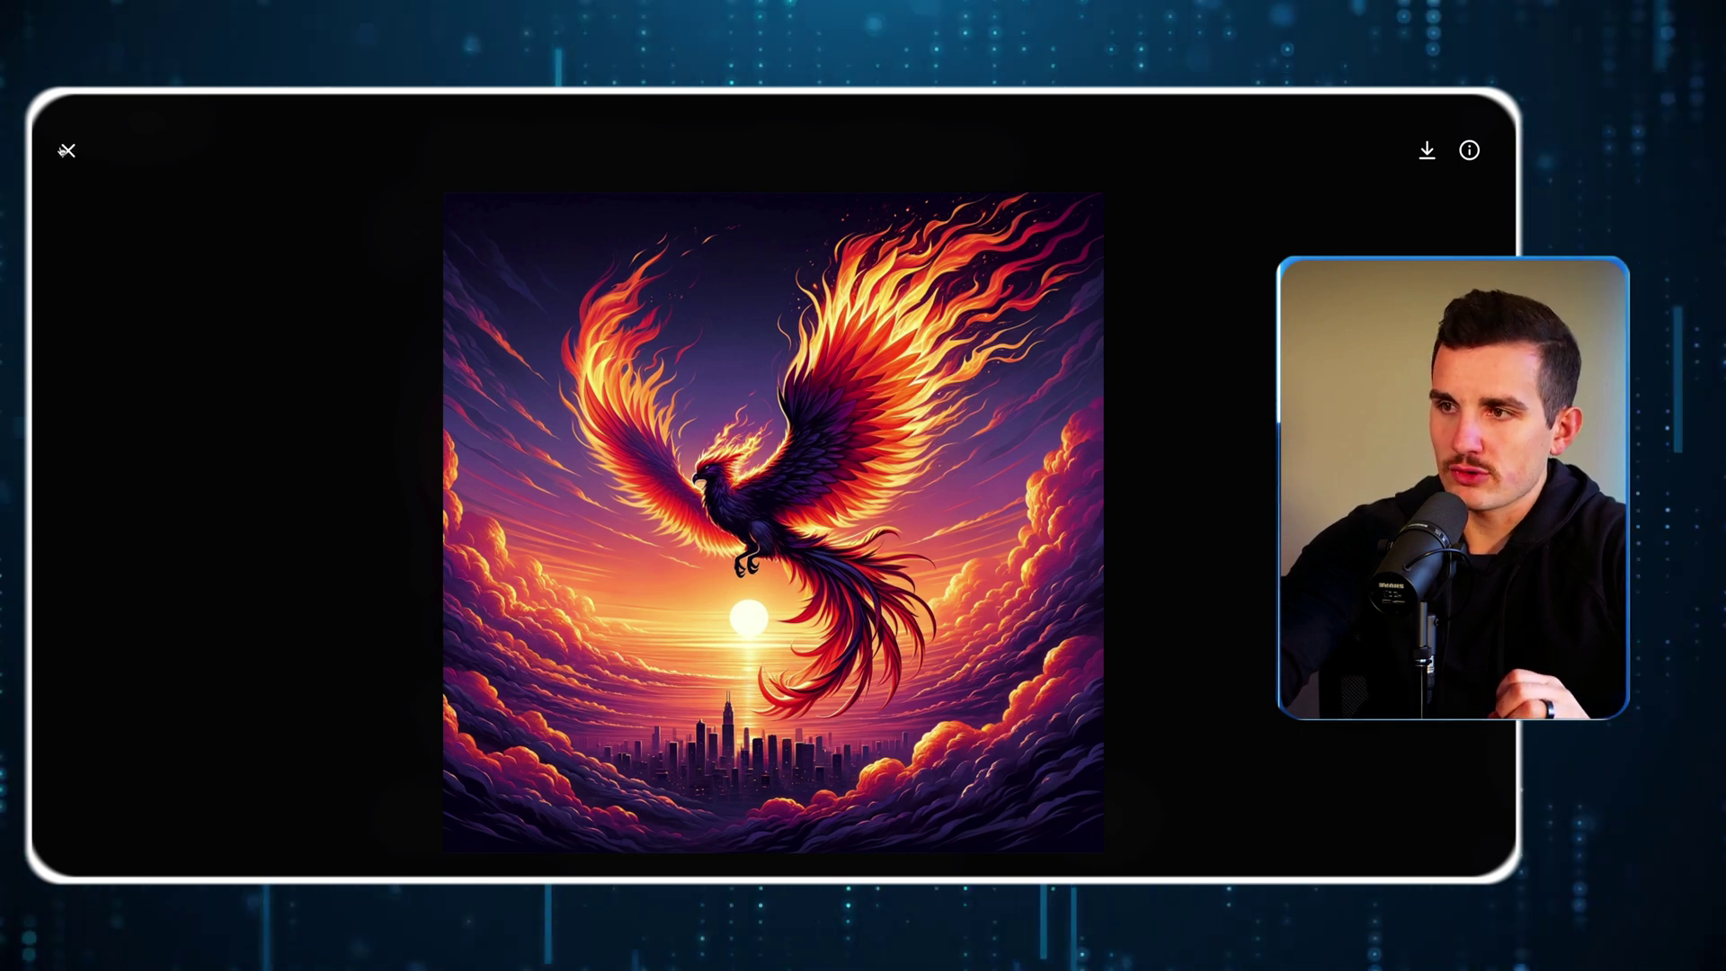
{"action": "left_click", "coordinate": [66, 150]}
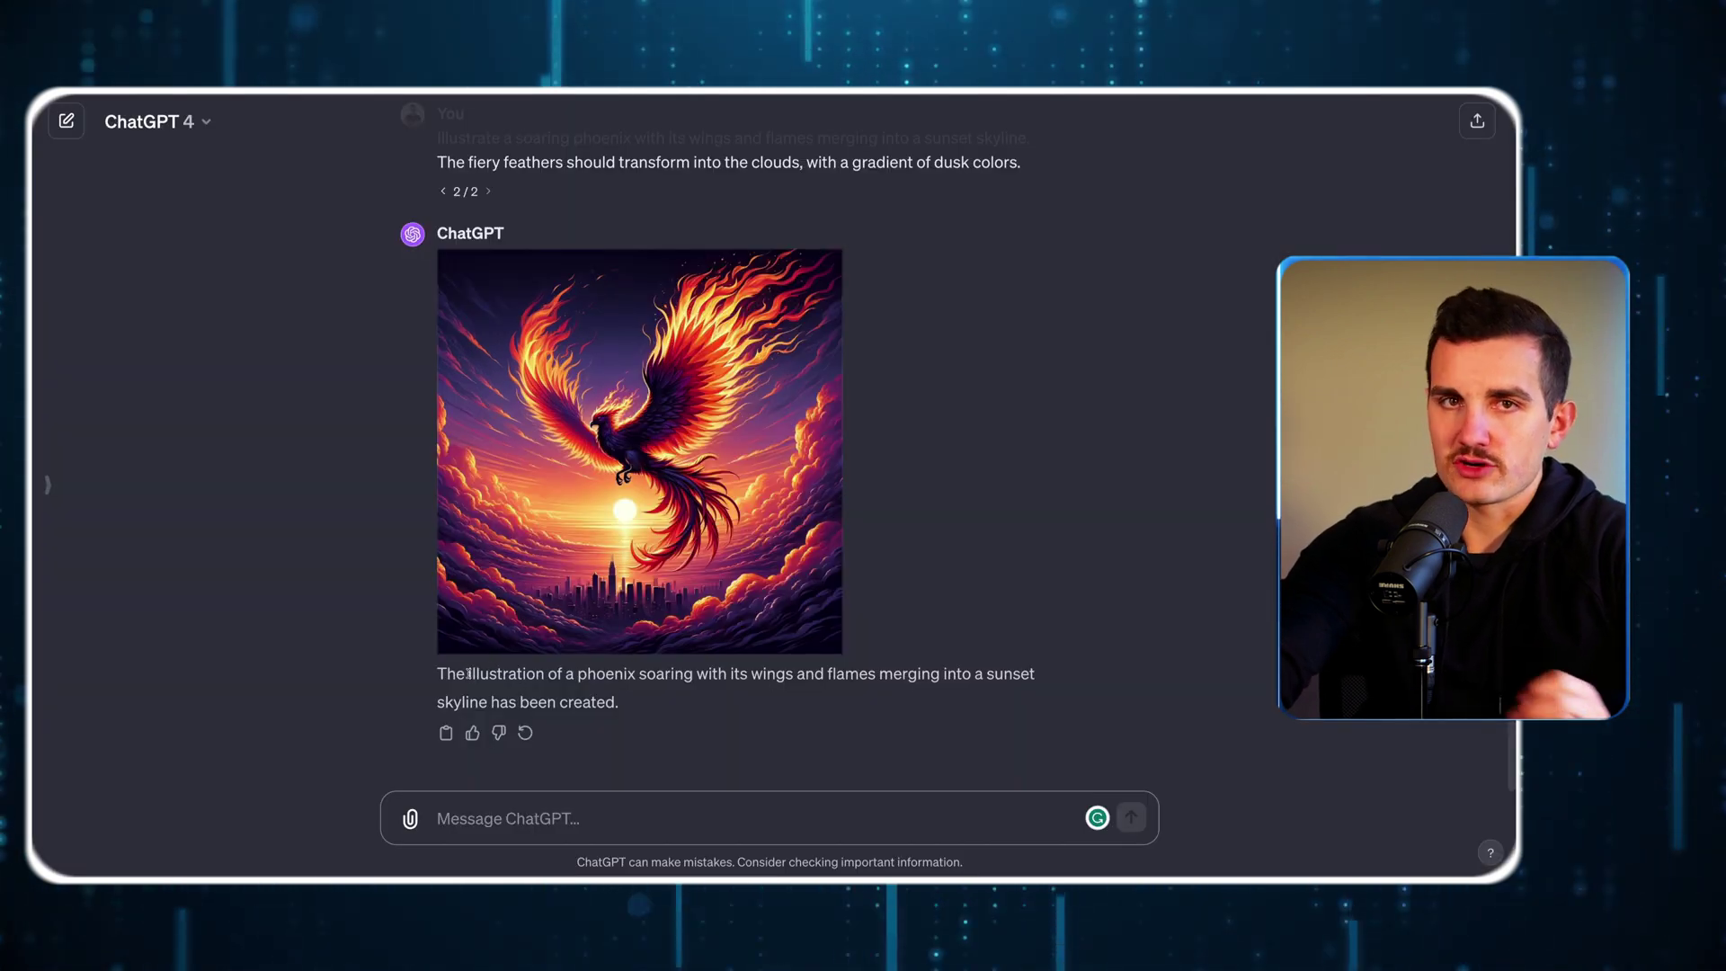
{"action": "left_click_drag", "start_coordinate": [468, 673], "coordinate": [545, 675]}
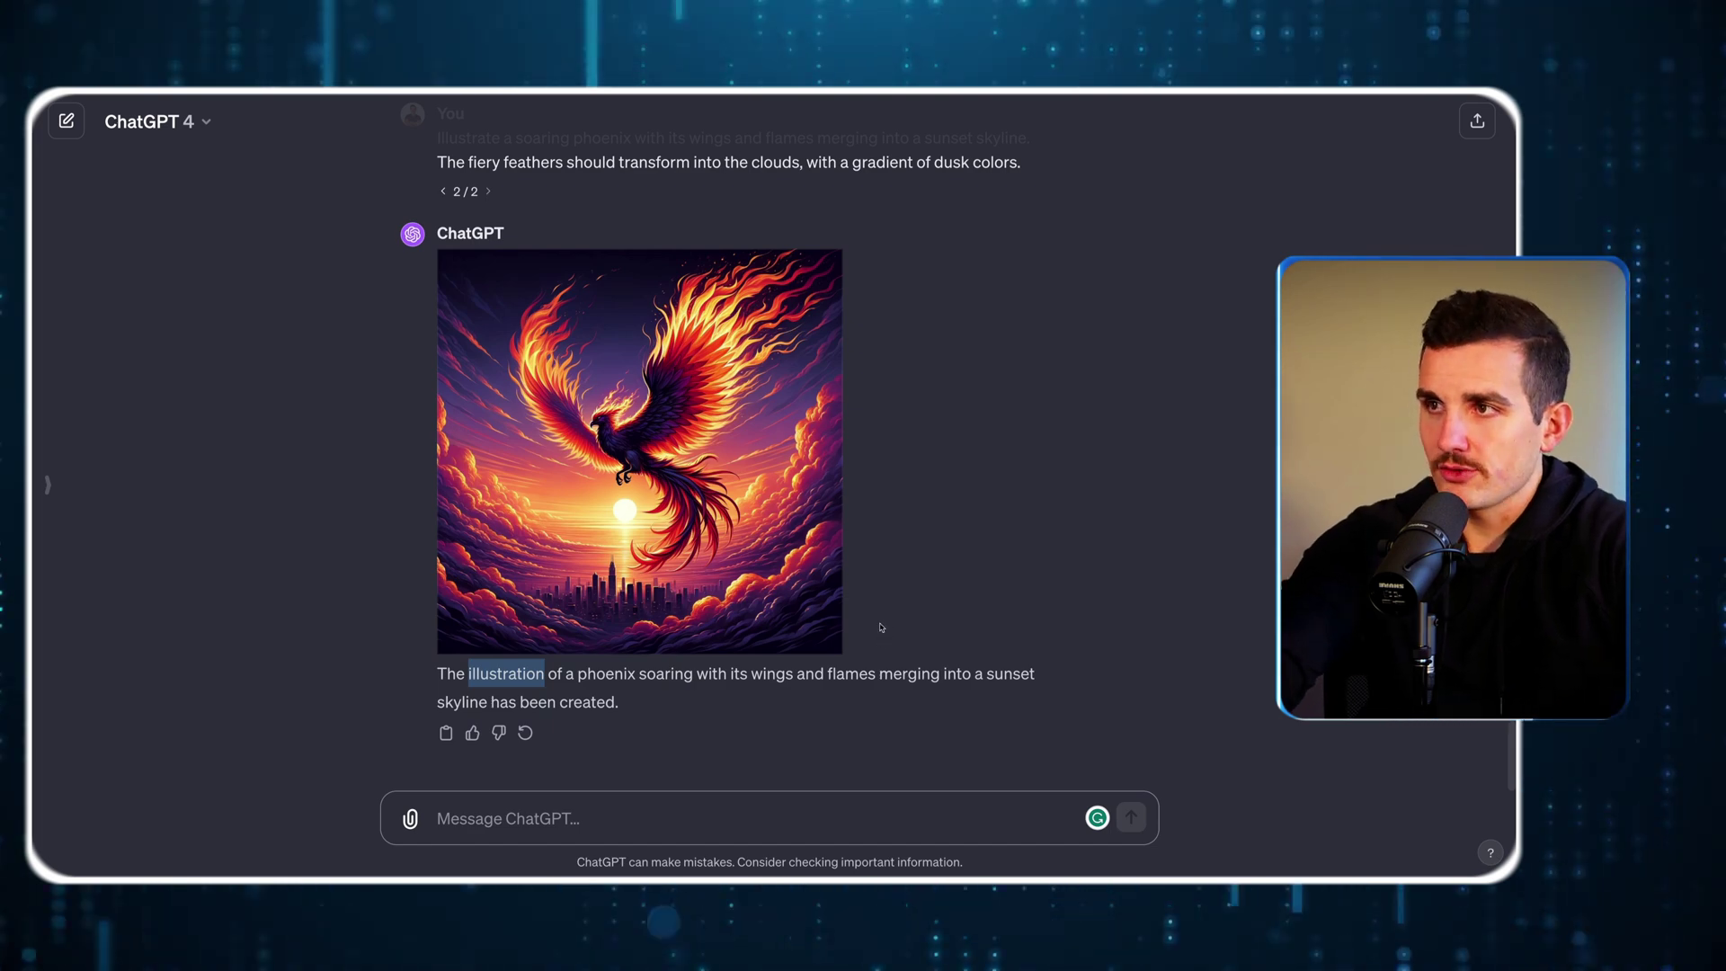
Step: Paste the copied template prompt into a new message and start a new line below it
{"action": "scroll", "coordinate": [882, 628], "scroll_direction": "up", "scroll_amount": 15}
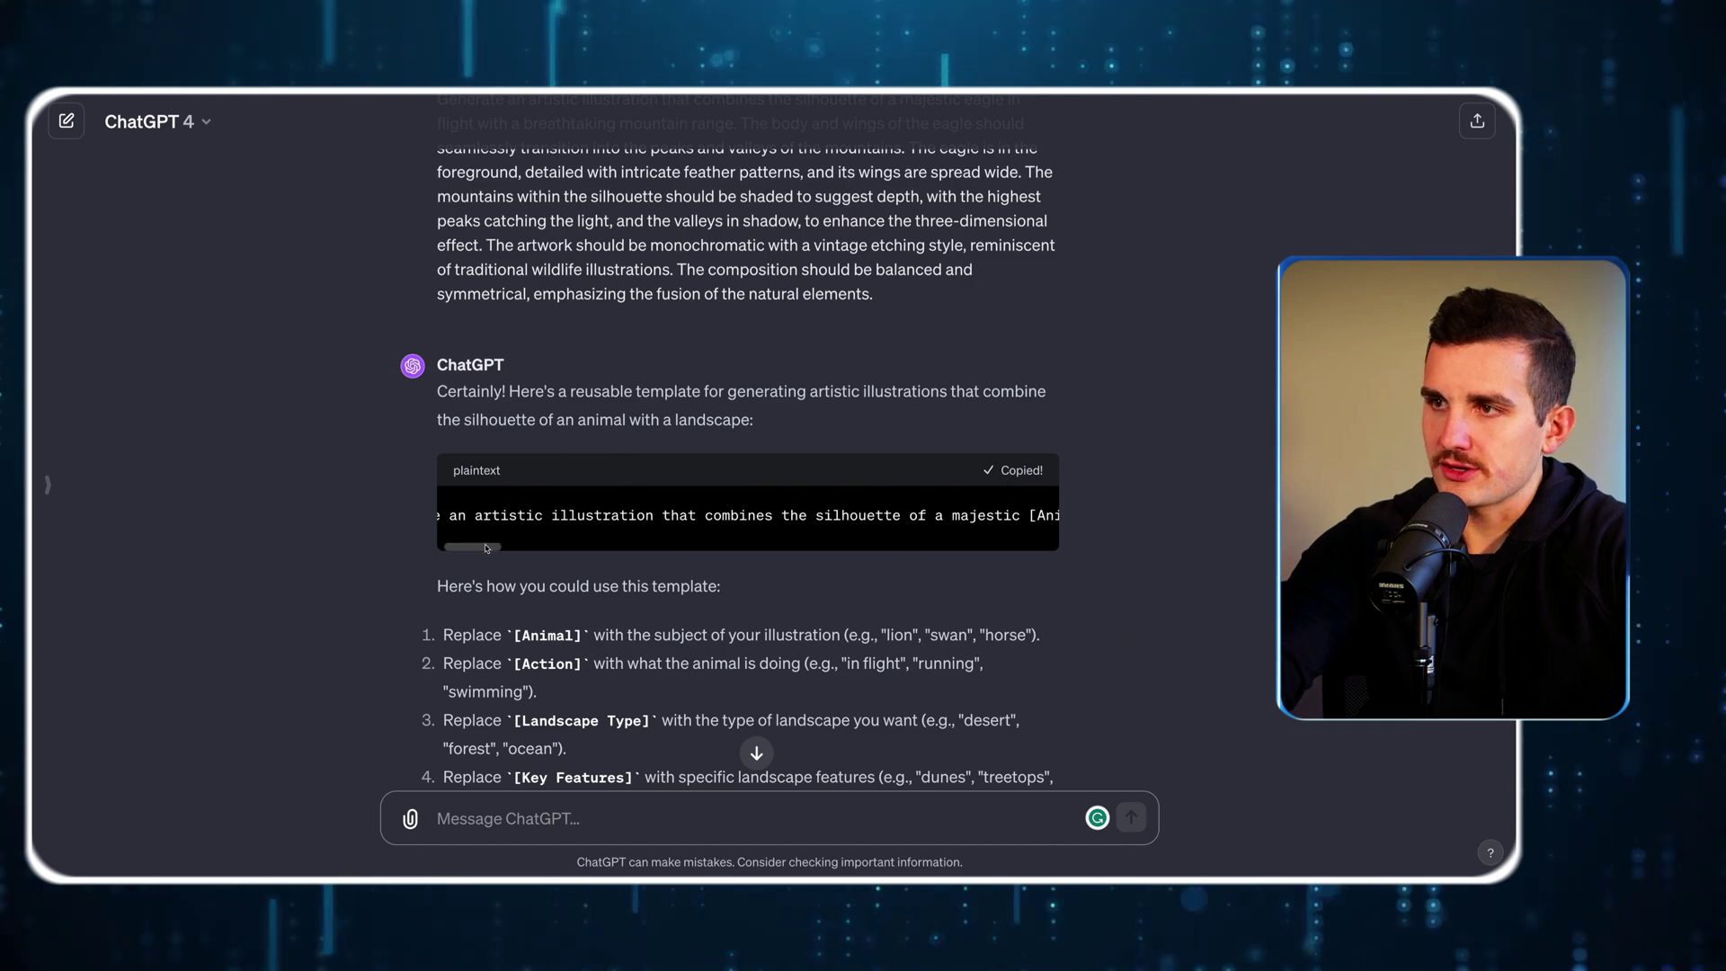
{"action": "mouse_move", "coordinate": [490, 545]}
{"action": "left_mouse_down"}
{"action": "mouse_move", "coordinate": [1053, 543]}
{"action": "mouse_move", "coordinate": [503, 546]}
{"action": "left_mouse_up"}
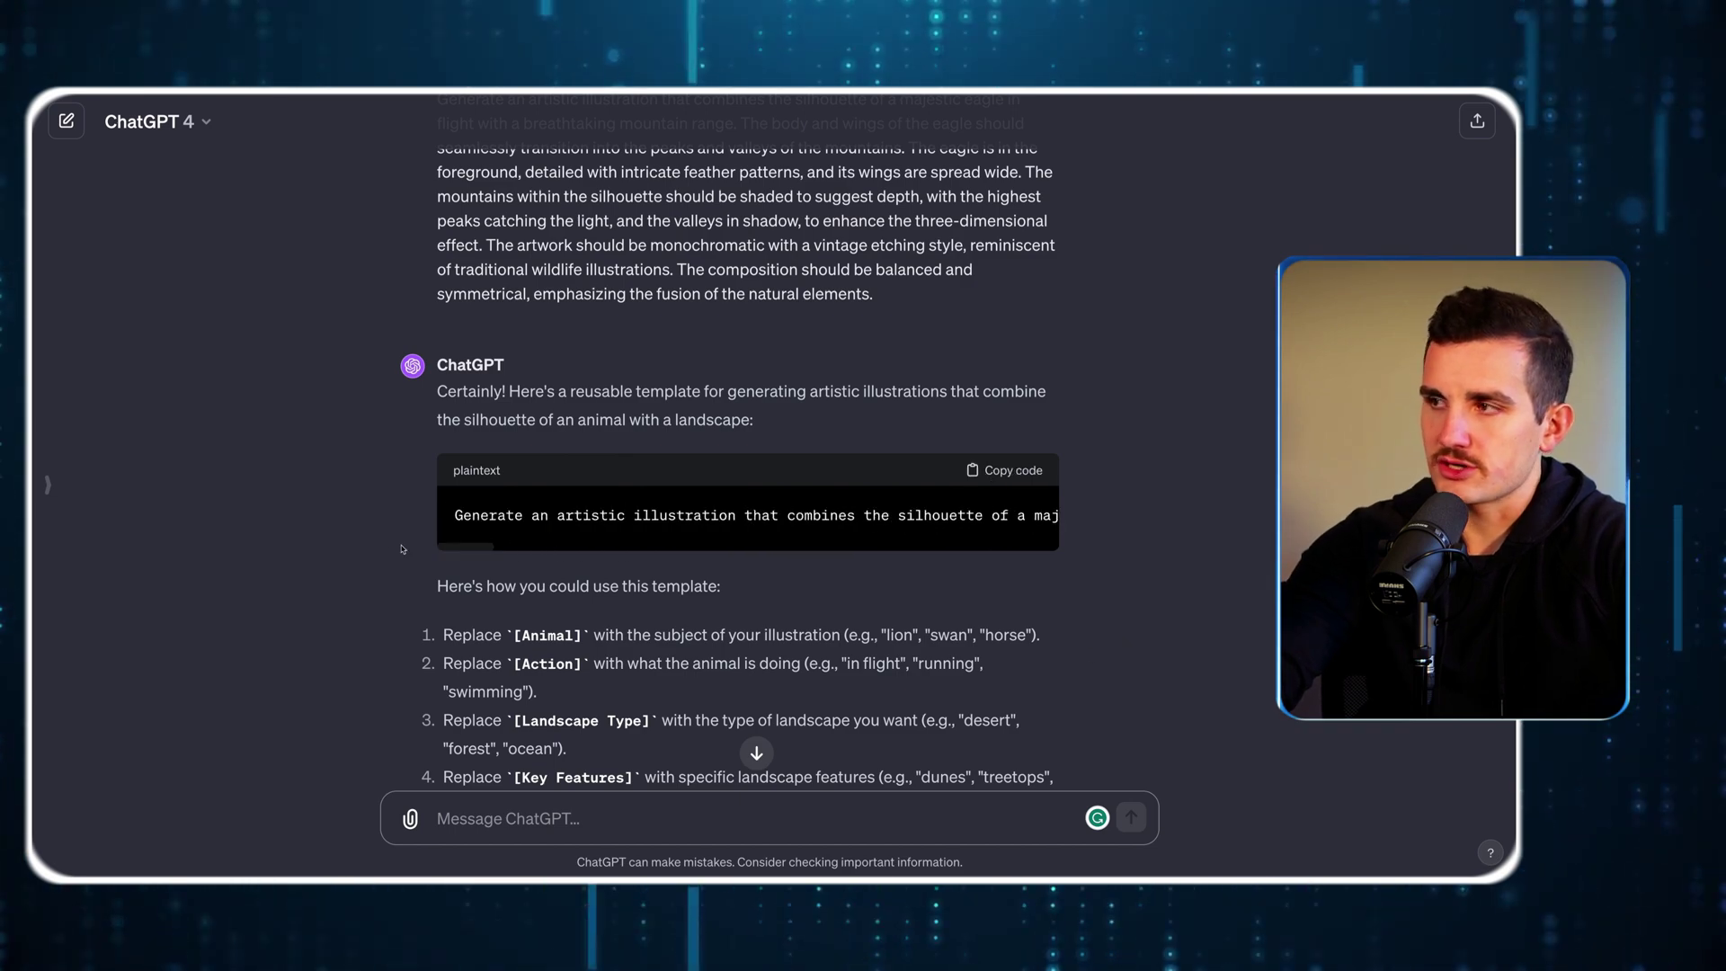
{"action": "scroll", "coordinate": [931, 623], "scroll_direction": "down", "scroll_amount": 15}
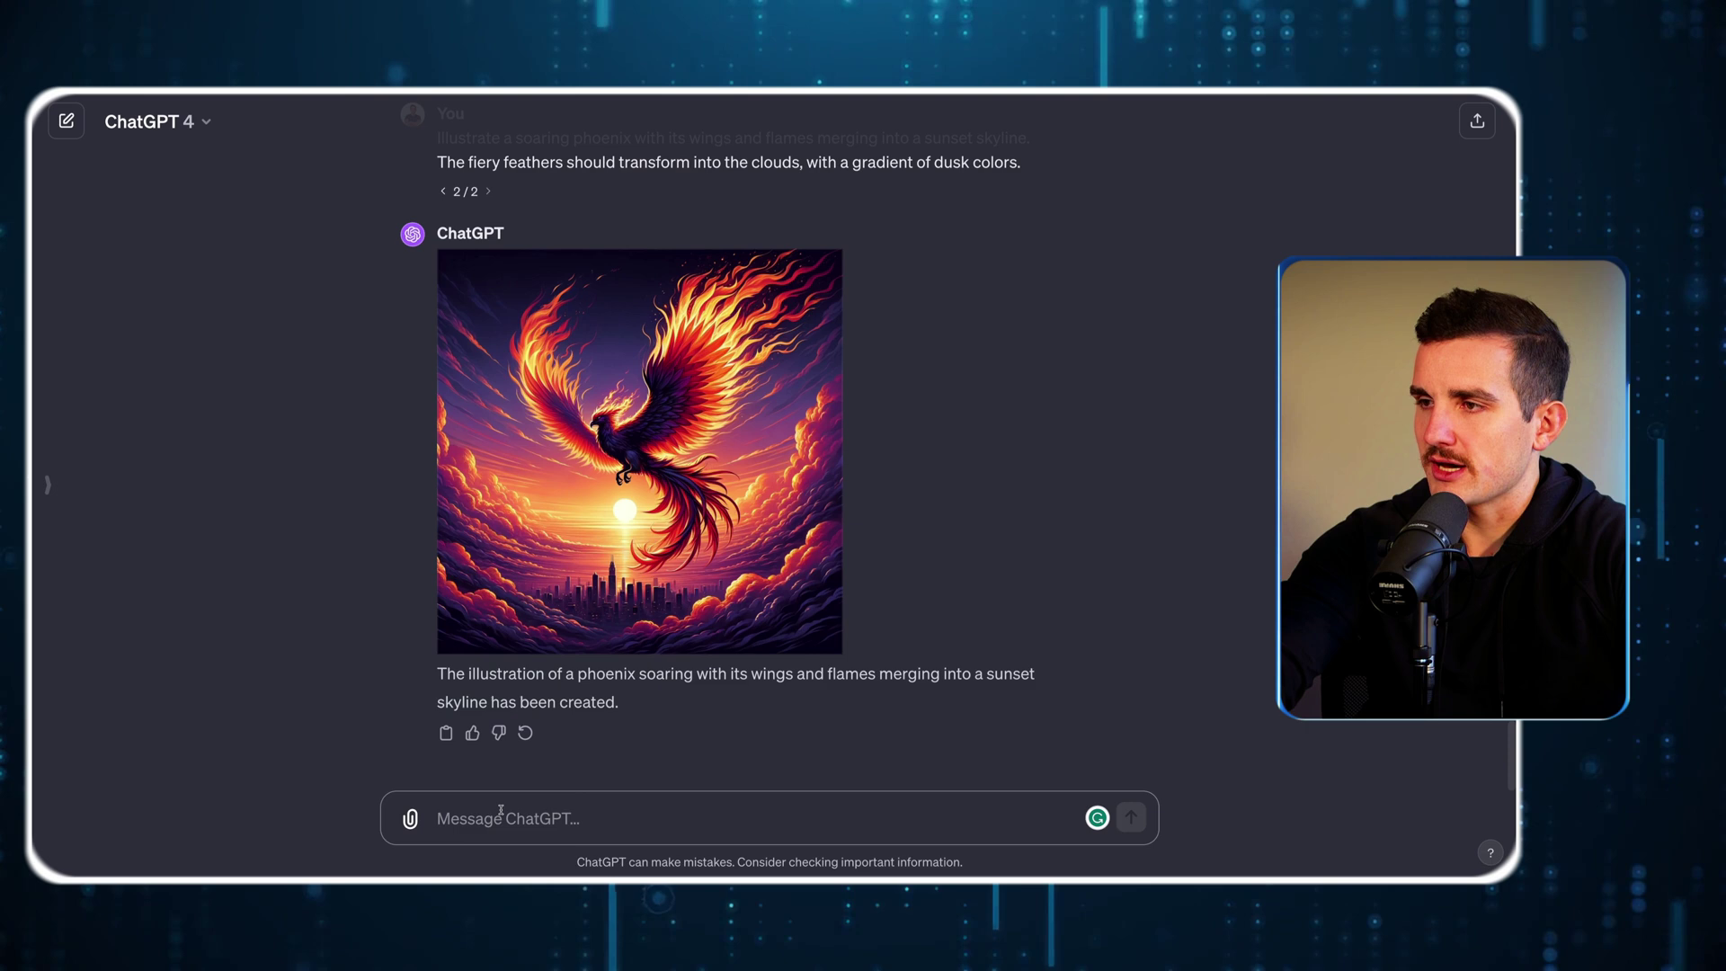
{"action": "left_click", "coordinate": [618, 810]}
{"action": "key", "text": "ctrl+v"}
{"action": "key", "text": "shift+Return"}
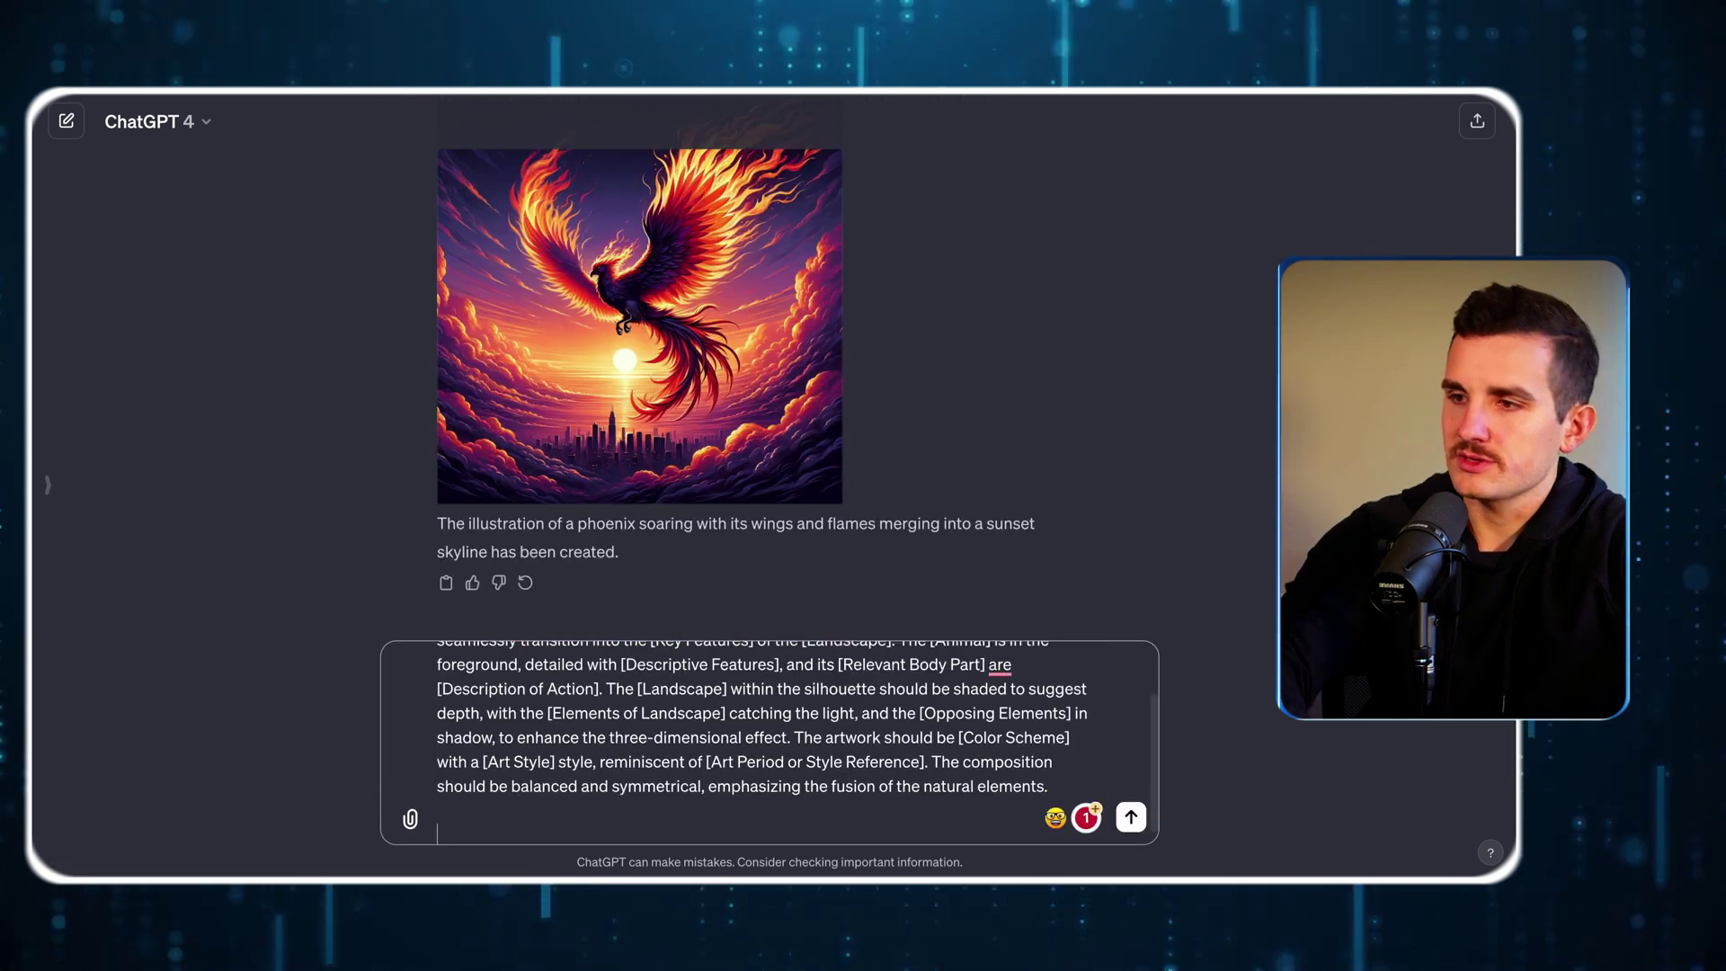
Step: Add 'Use this prompt formula to make 20 graphic t-shirt designs', centered on white/black, and send
{"action": "type", "text": "Use "}
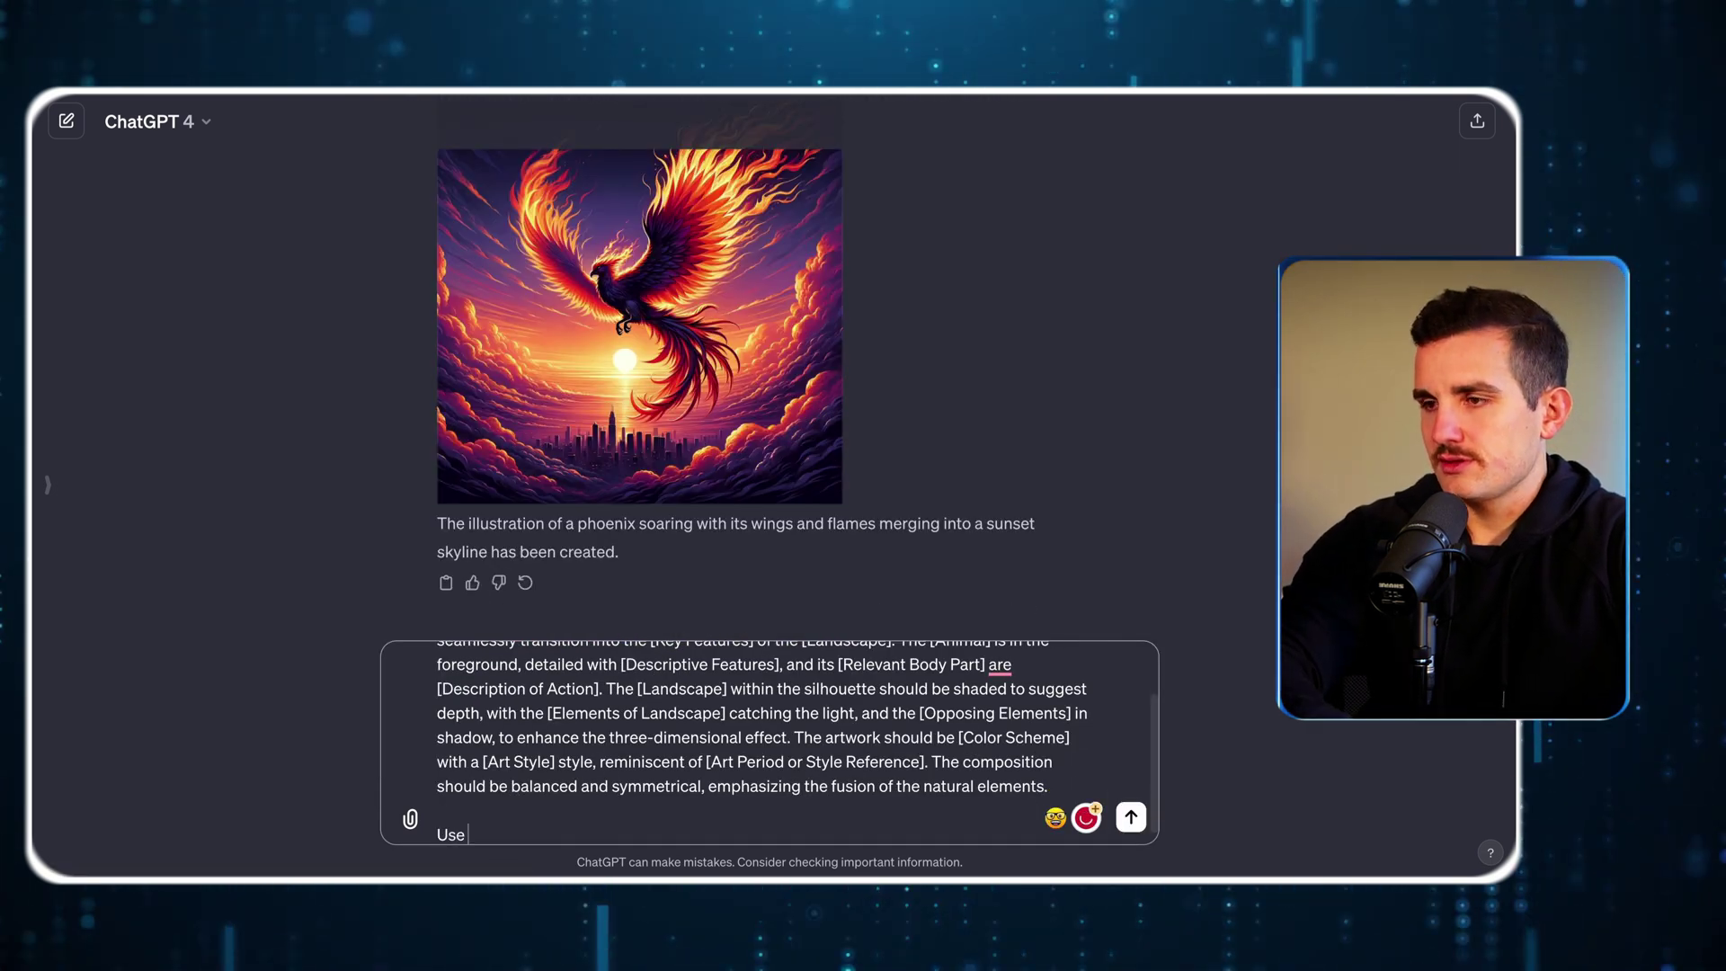
{"action": "type", "text": "this prompt formula t"}
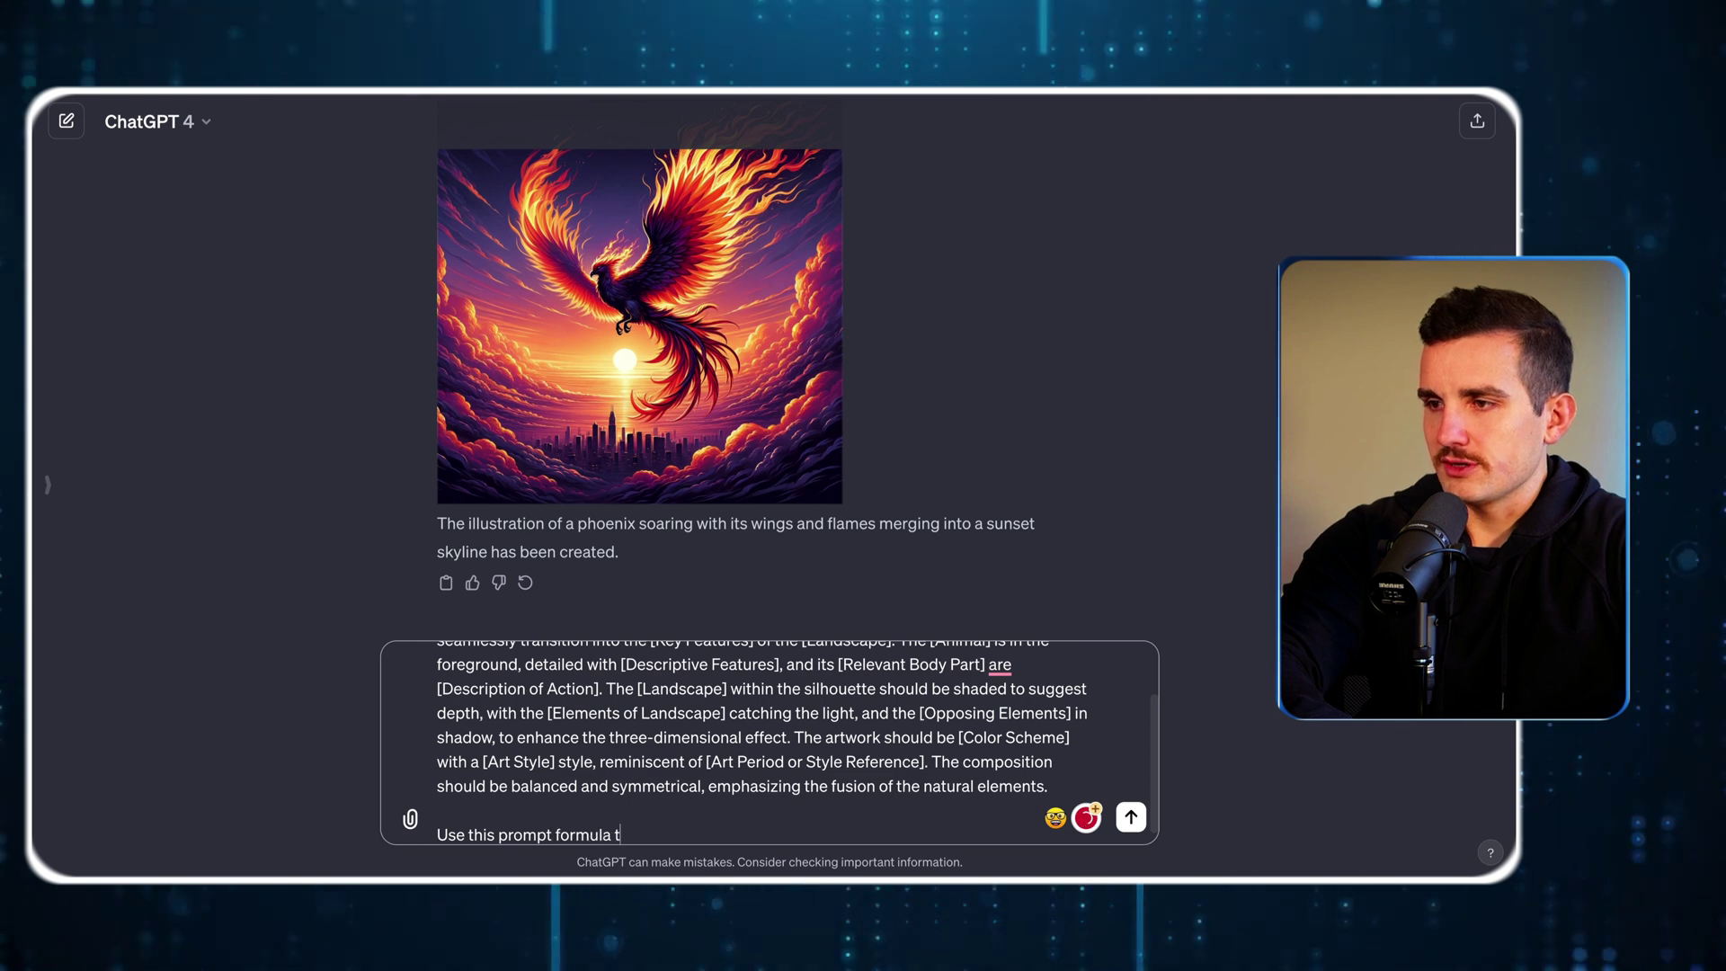
{"action": "type", "text": "o make graphic t-shirt designs."}
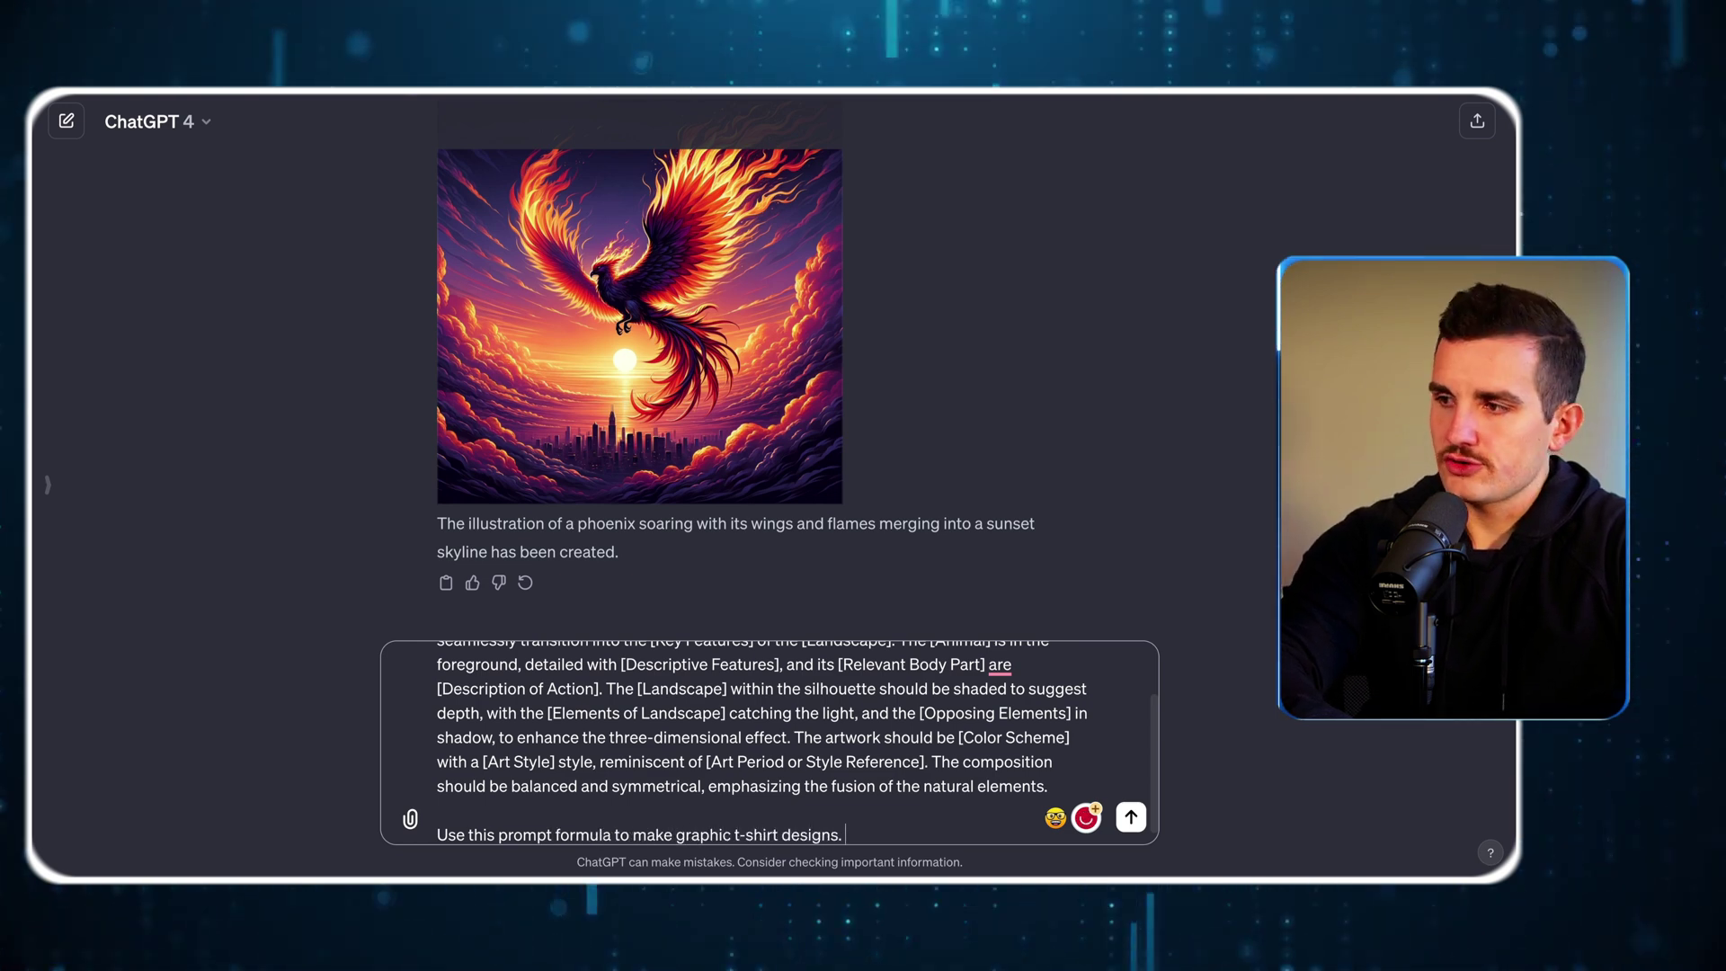
{"action": "type", "text": " Make sure all"}
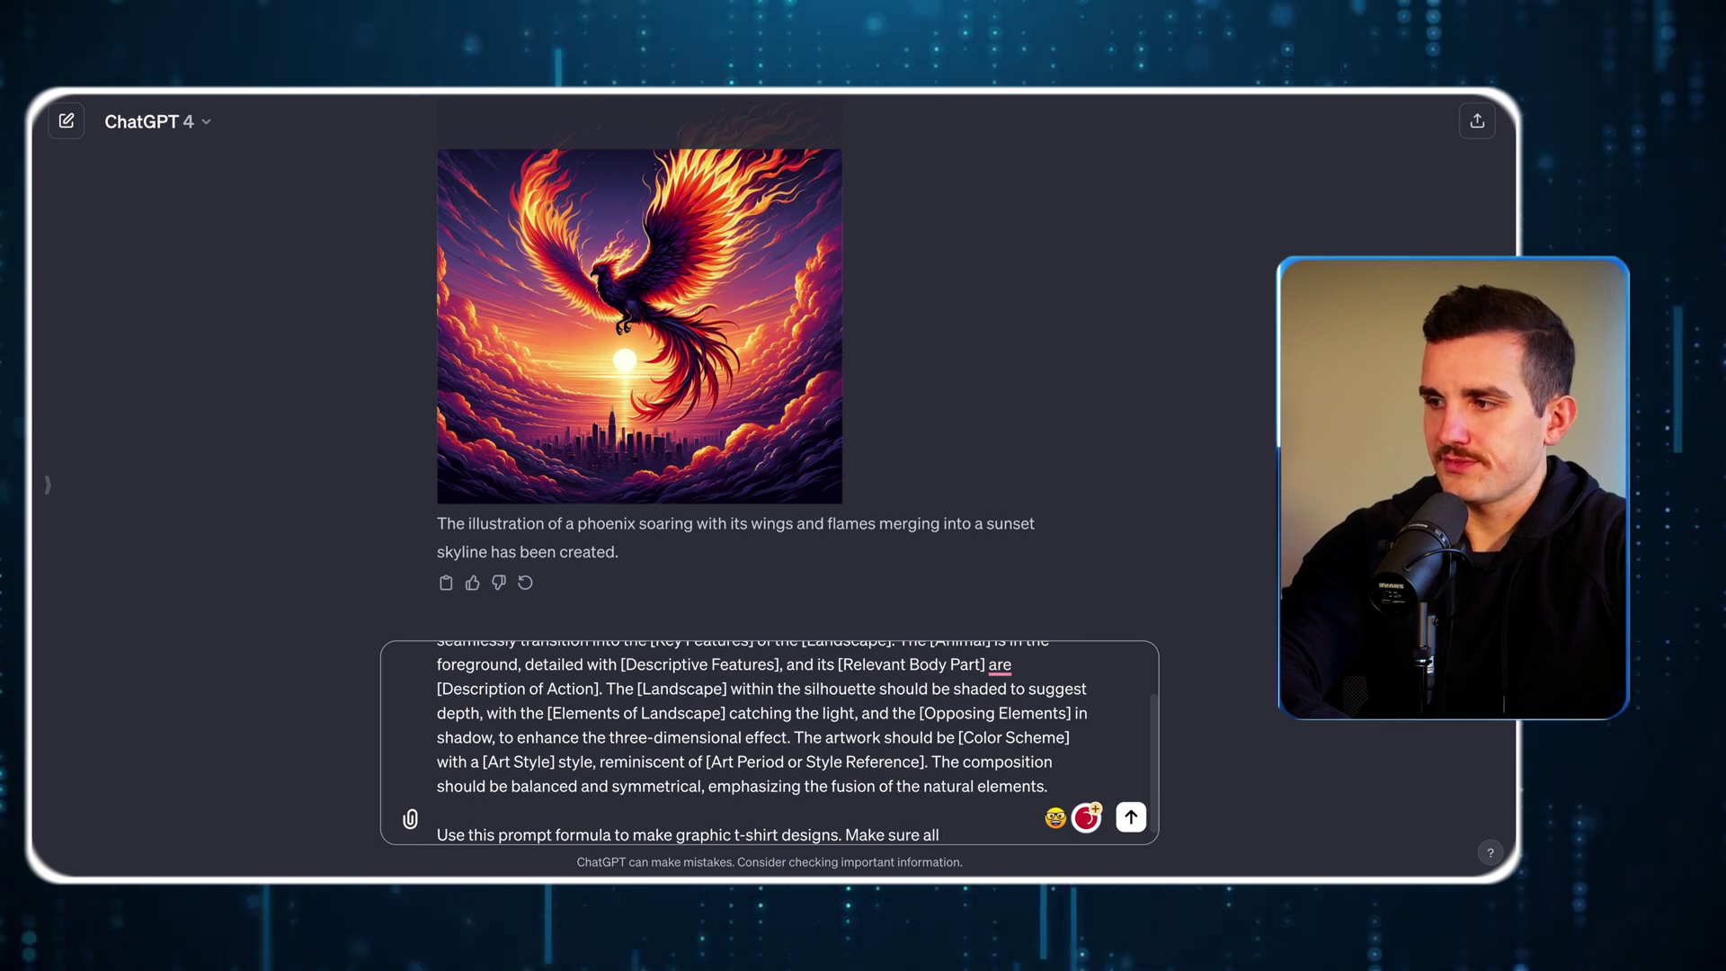
{"action": "type", "text": " designs are centered"}
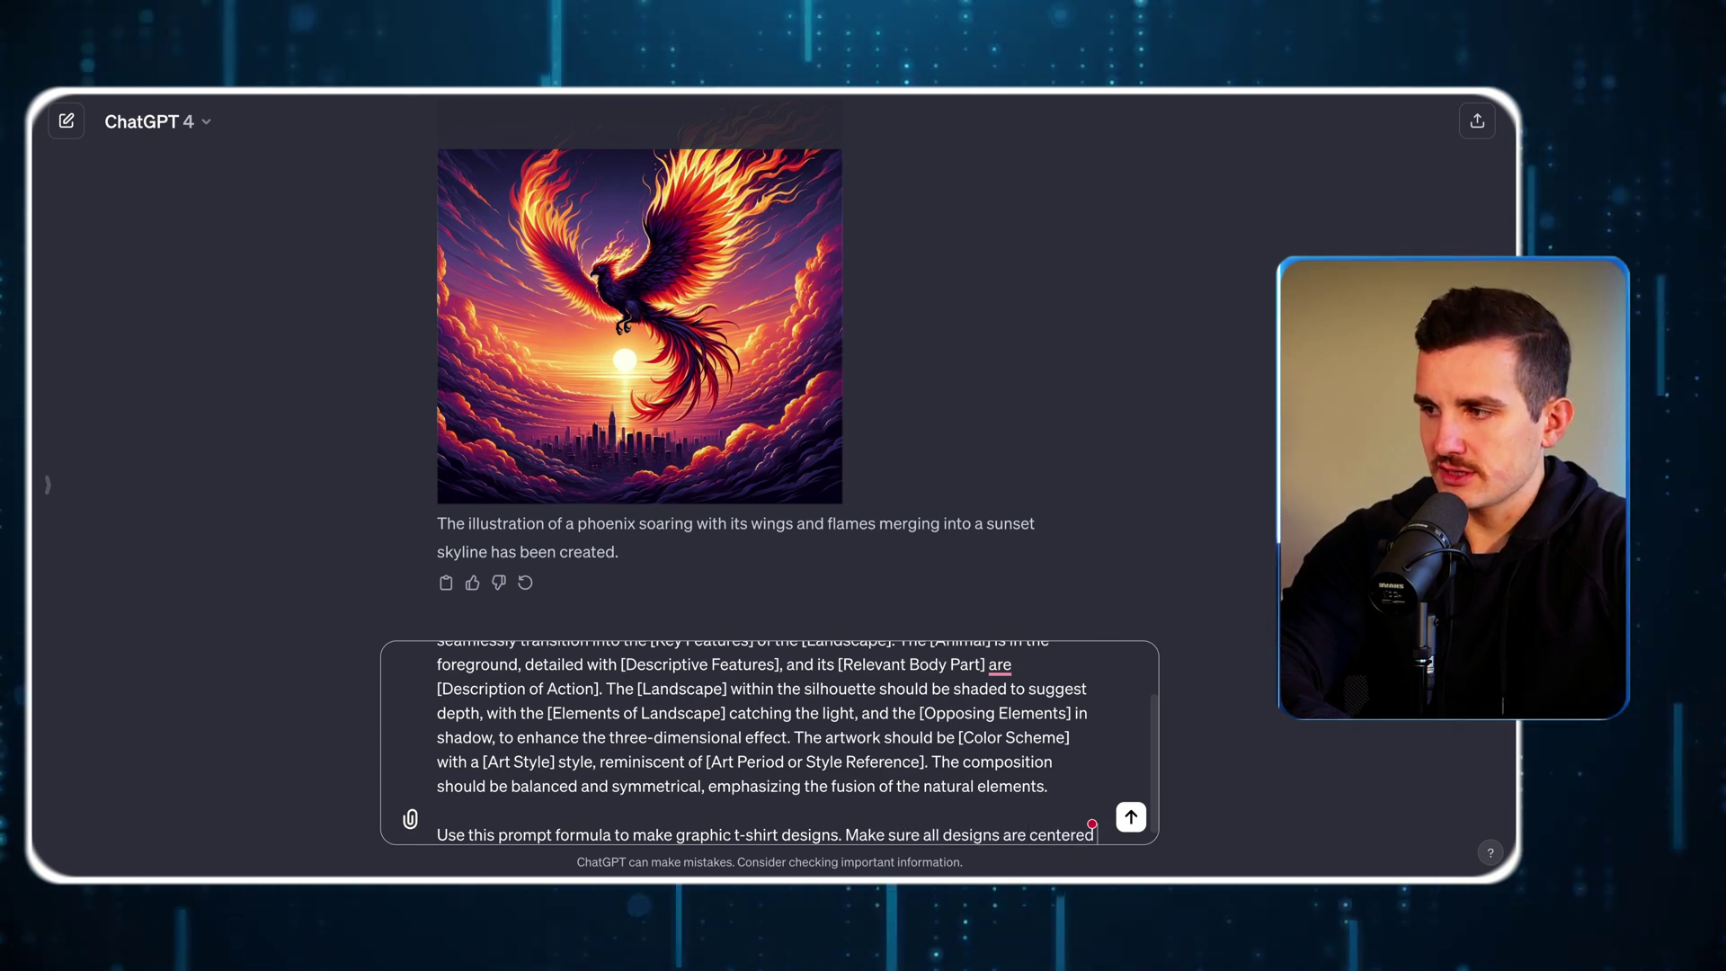
{"action": "type", "text": " and isolated on a pris"}
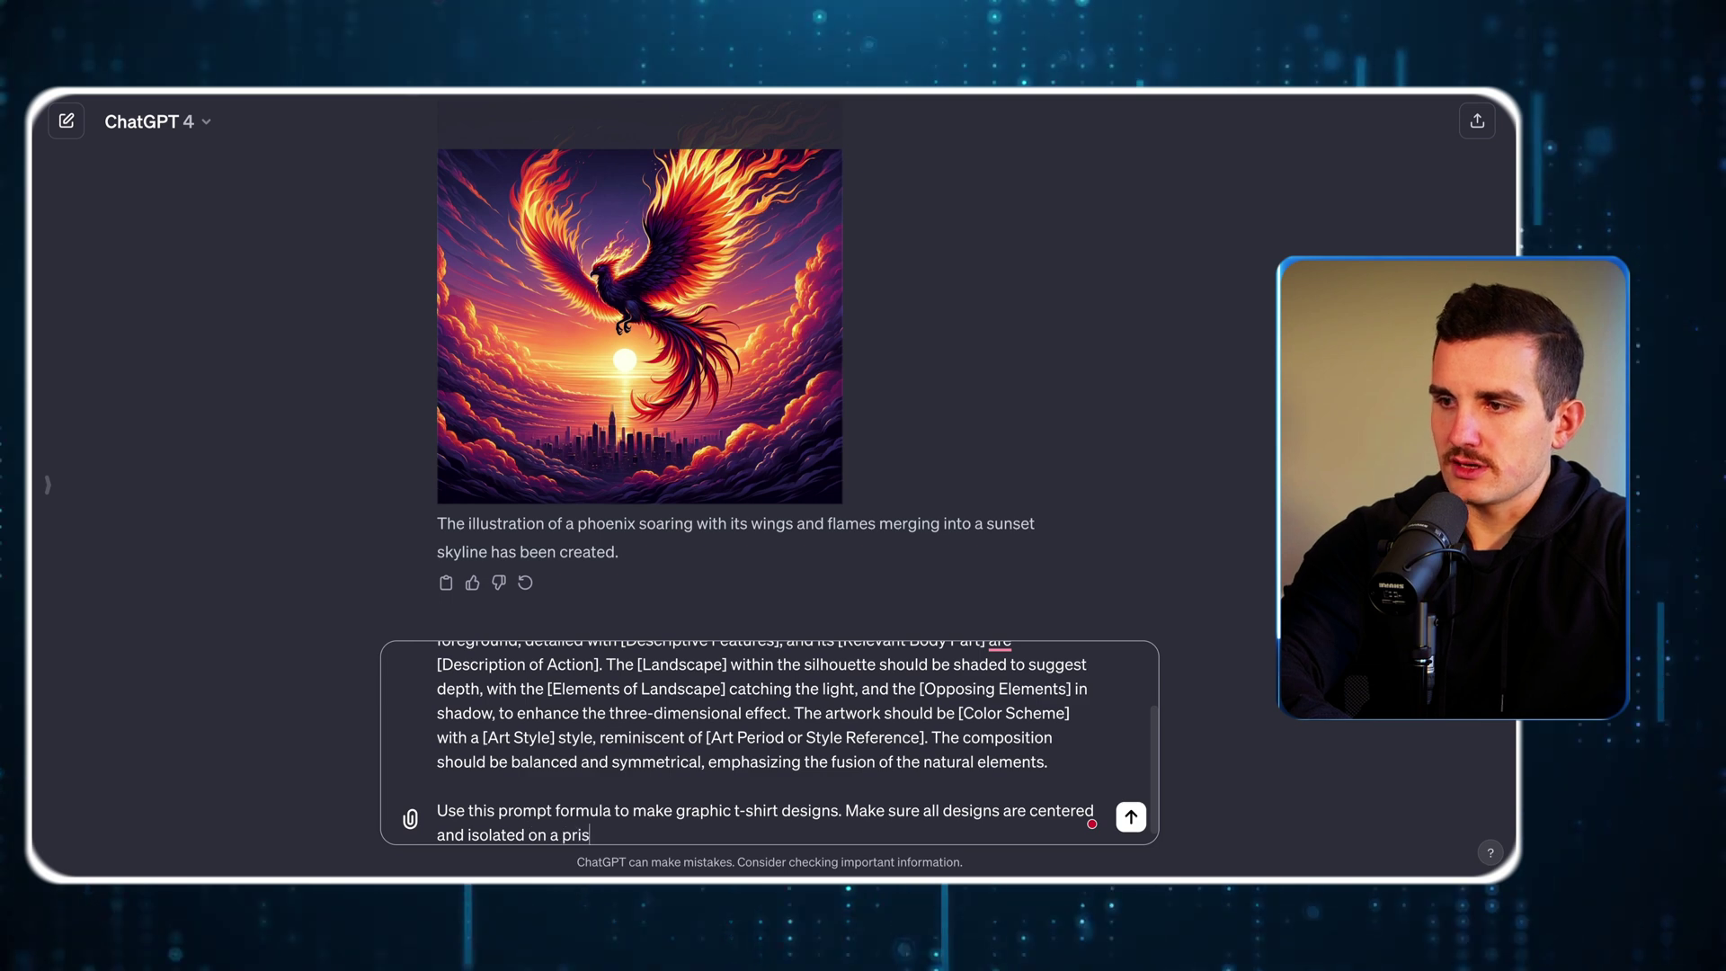
{"action": "type", "text": "tine white/black background."}
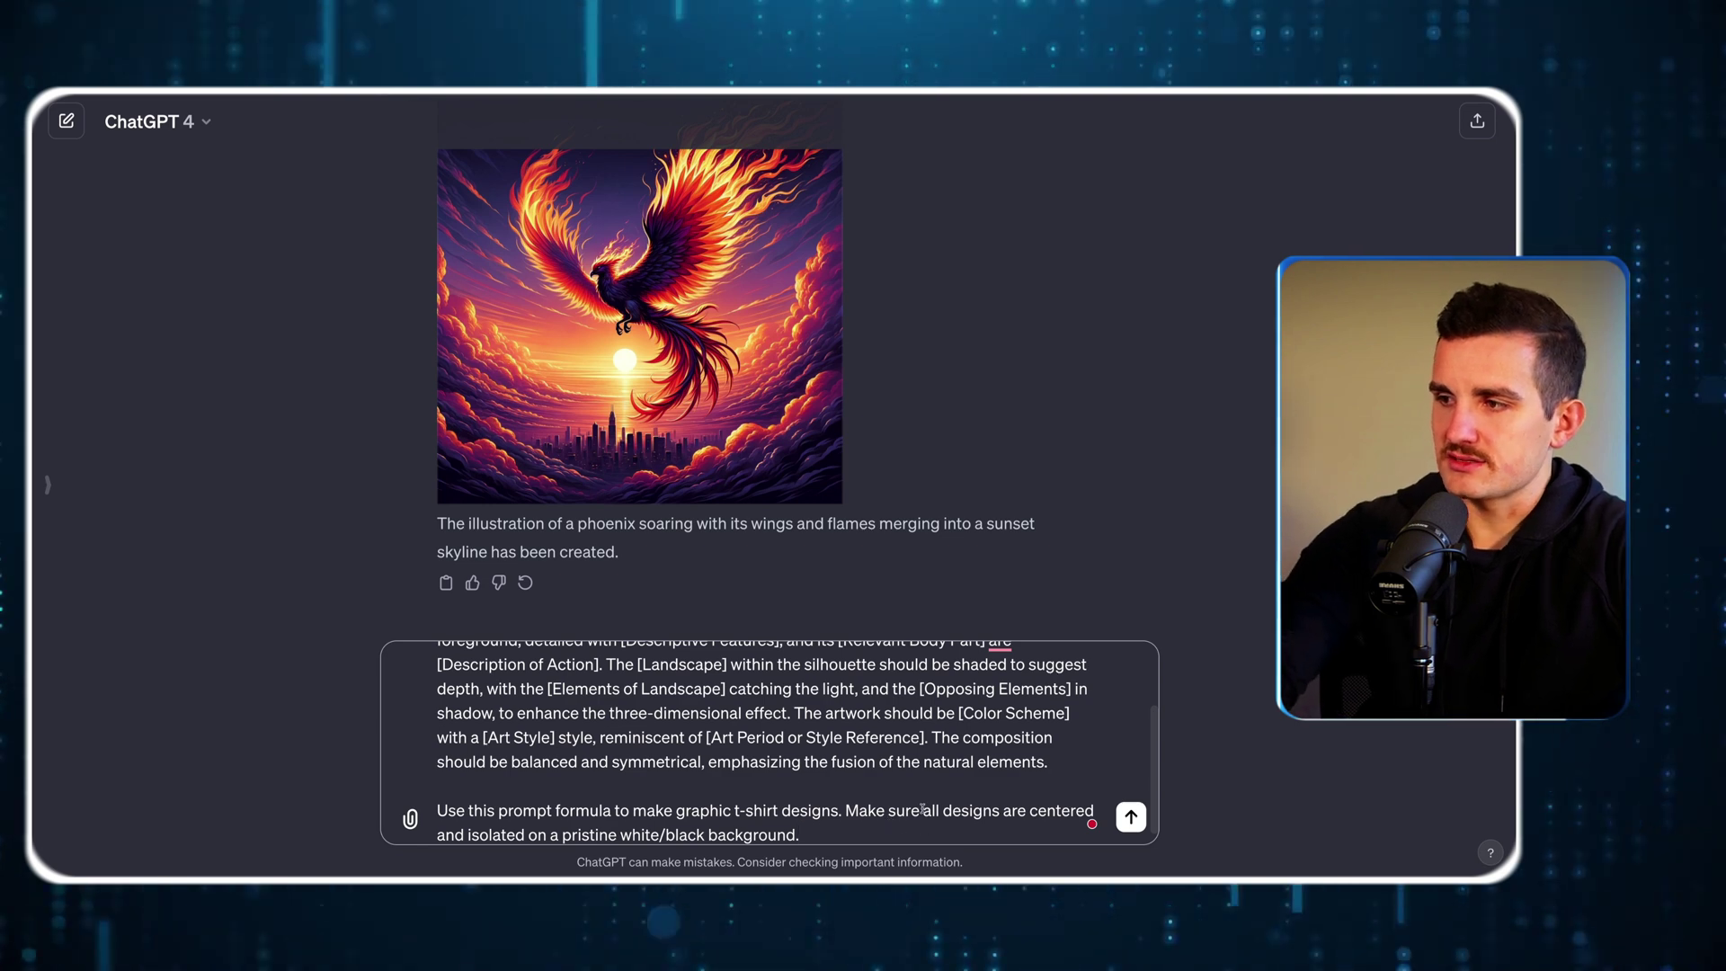
{"action": "left_click_drag", "start_coordinate": [1029, 810], "coordinate": [1013, 826]}
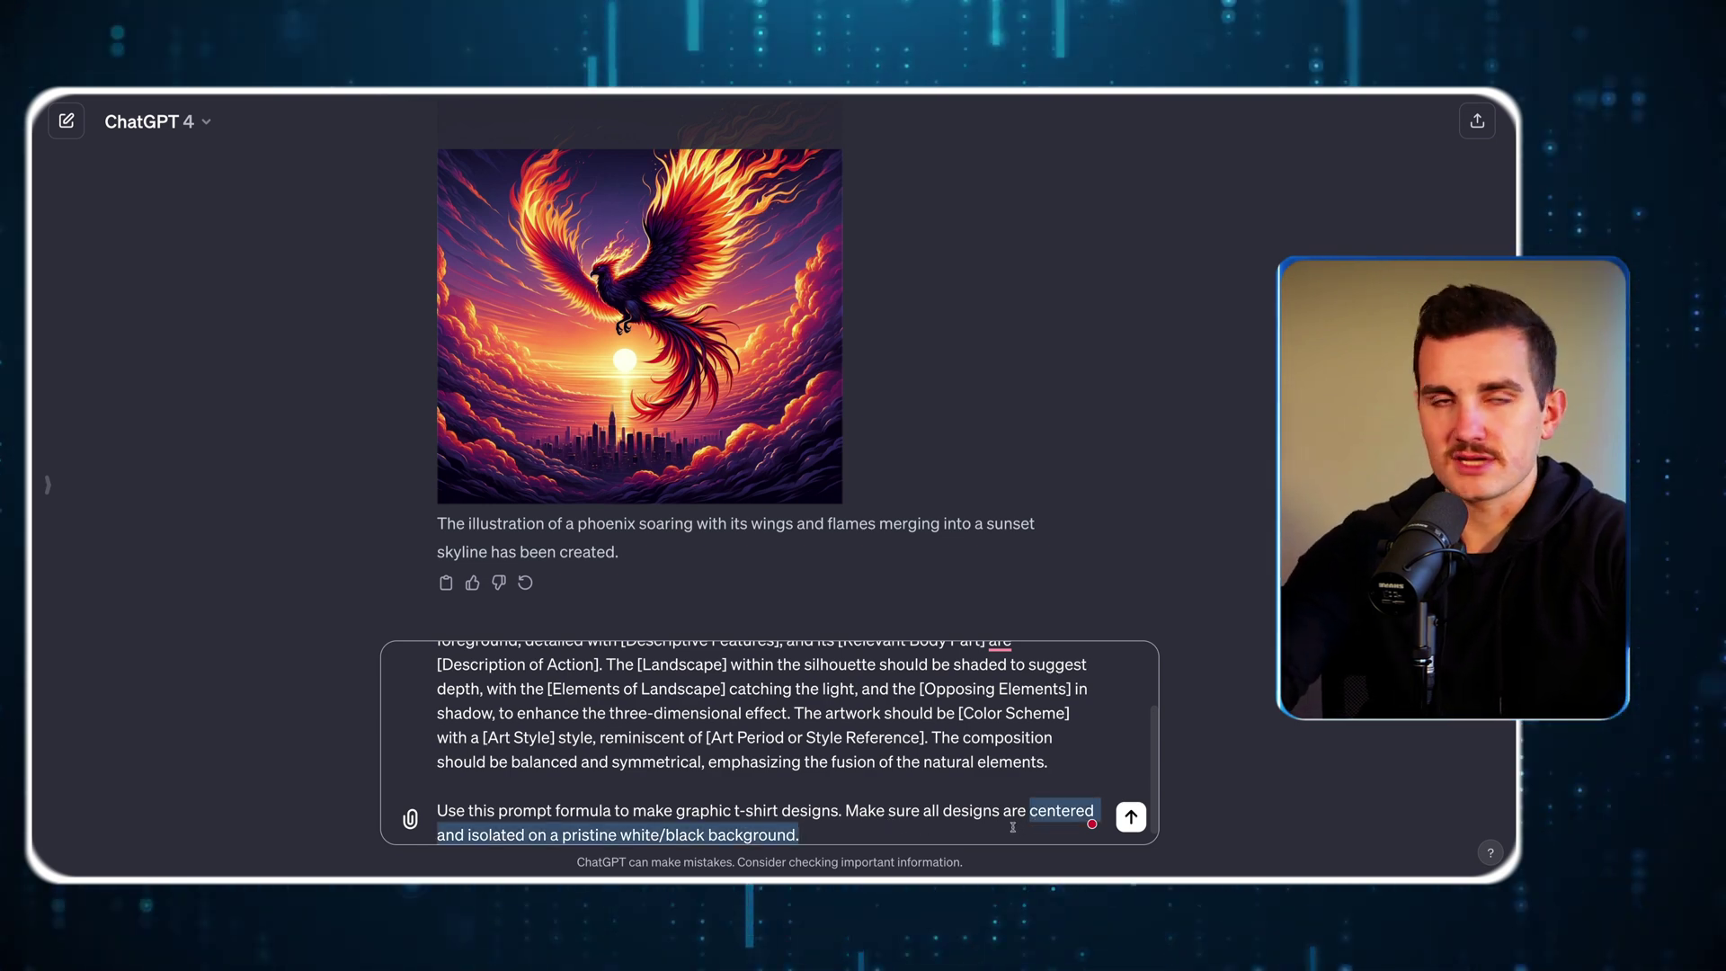
{"action": "left_click", "coordinate": [1054, 816]}
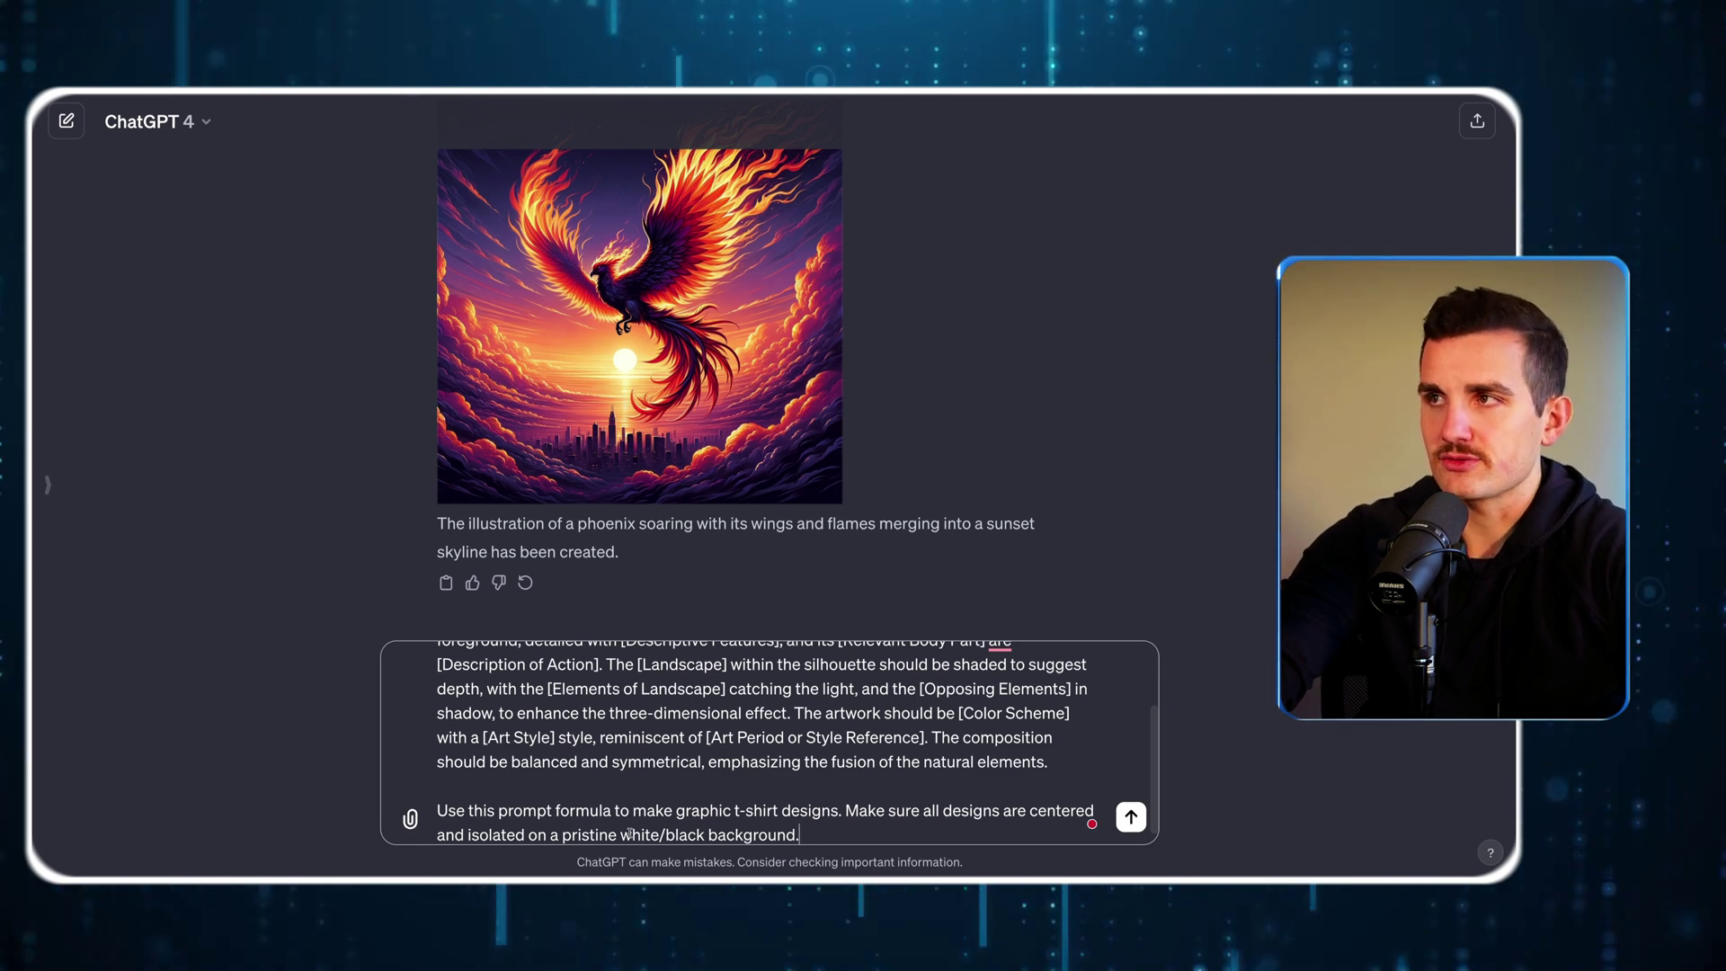
{"action": "left_click", "coordinate": [675, 811]}
{"action": "type", "text": "20"}
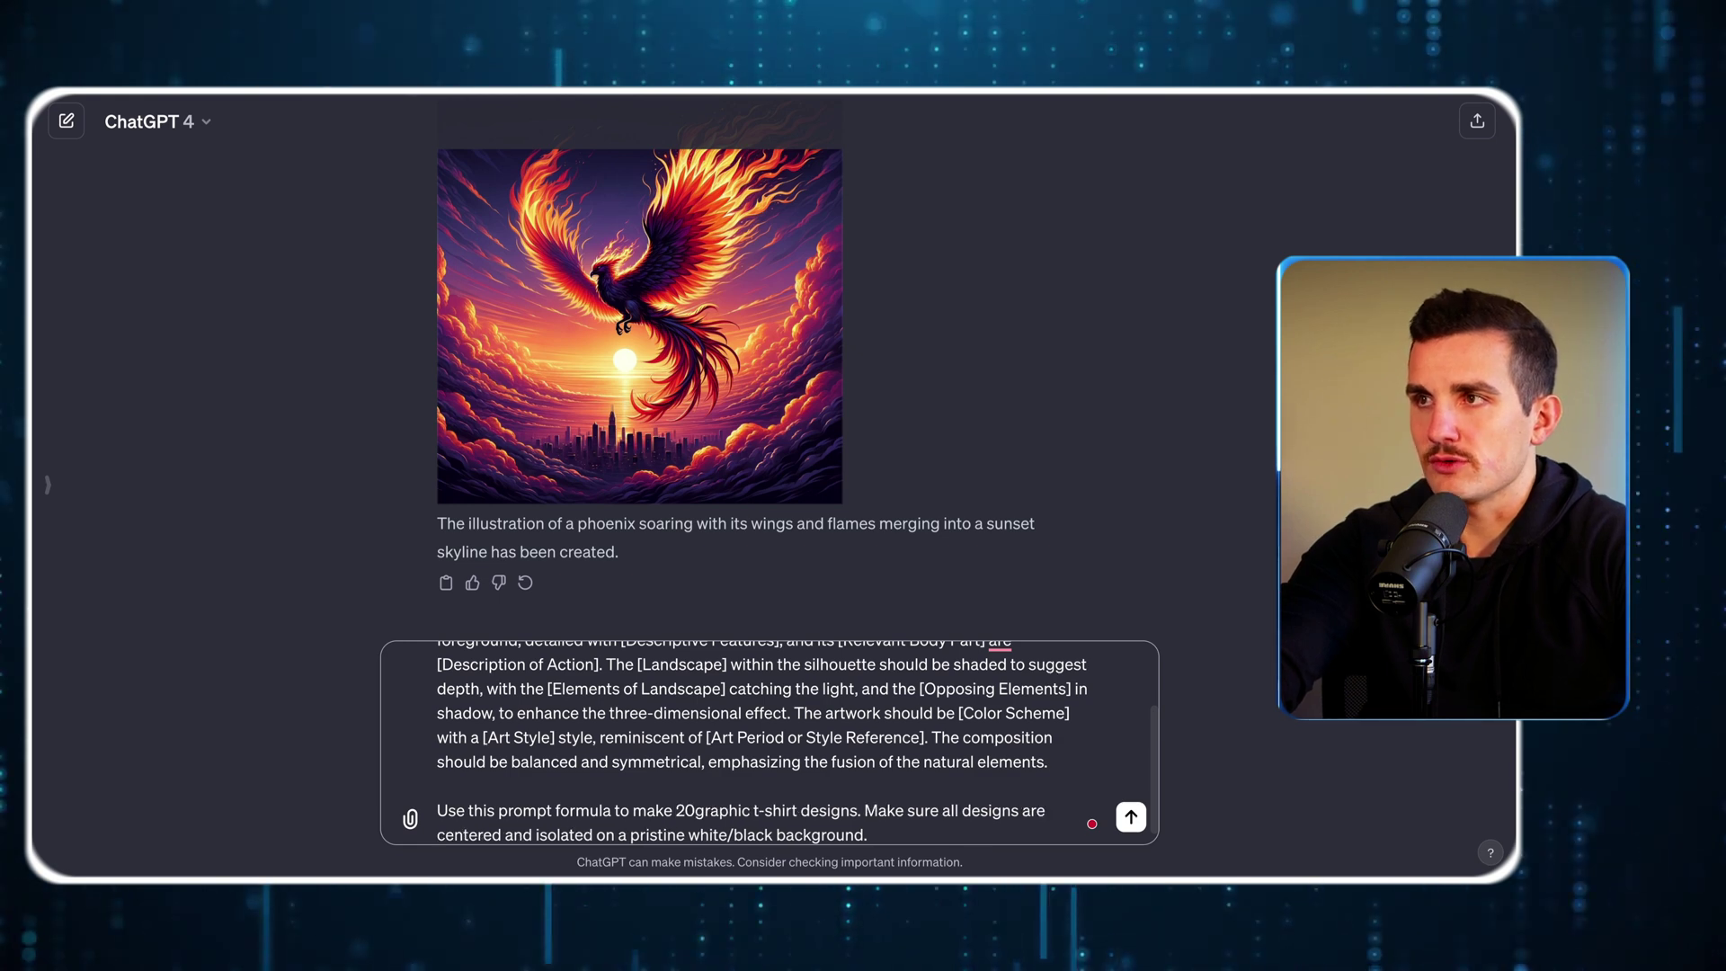
{"action": "left_click", "coordinate": [1131, 816]}
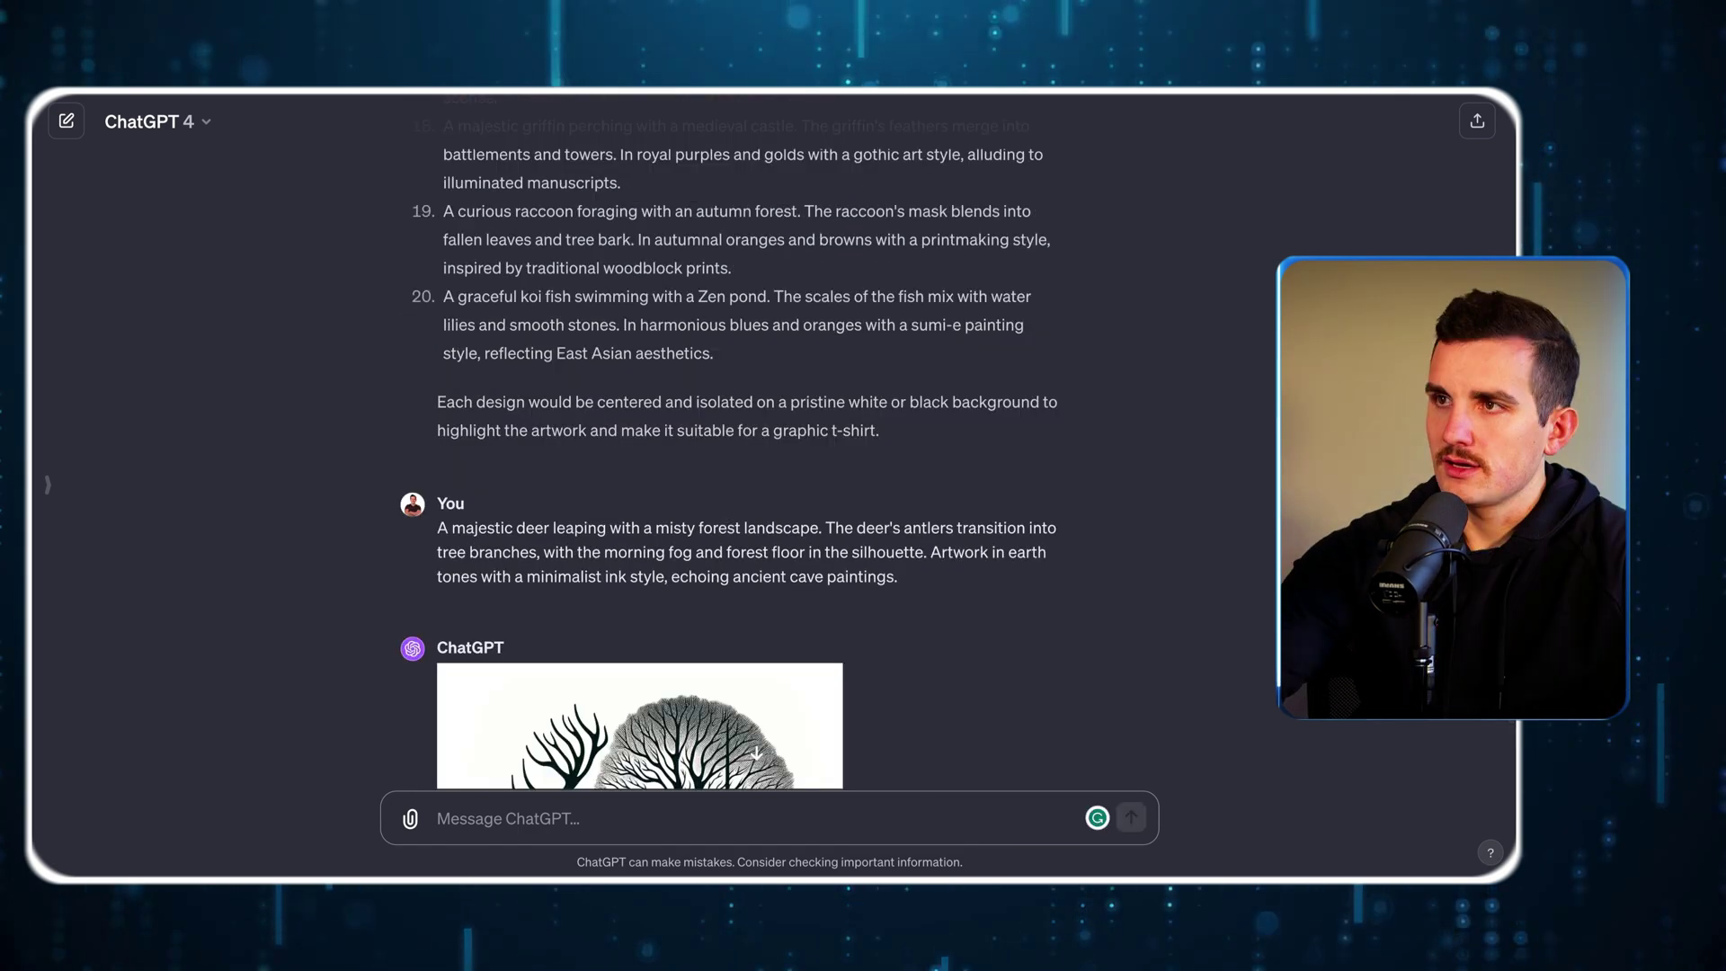
{"action": "scroll", "coordinate": [746, 449], "scroll_direction": "up", "scroll_amount": 20}
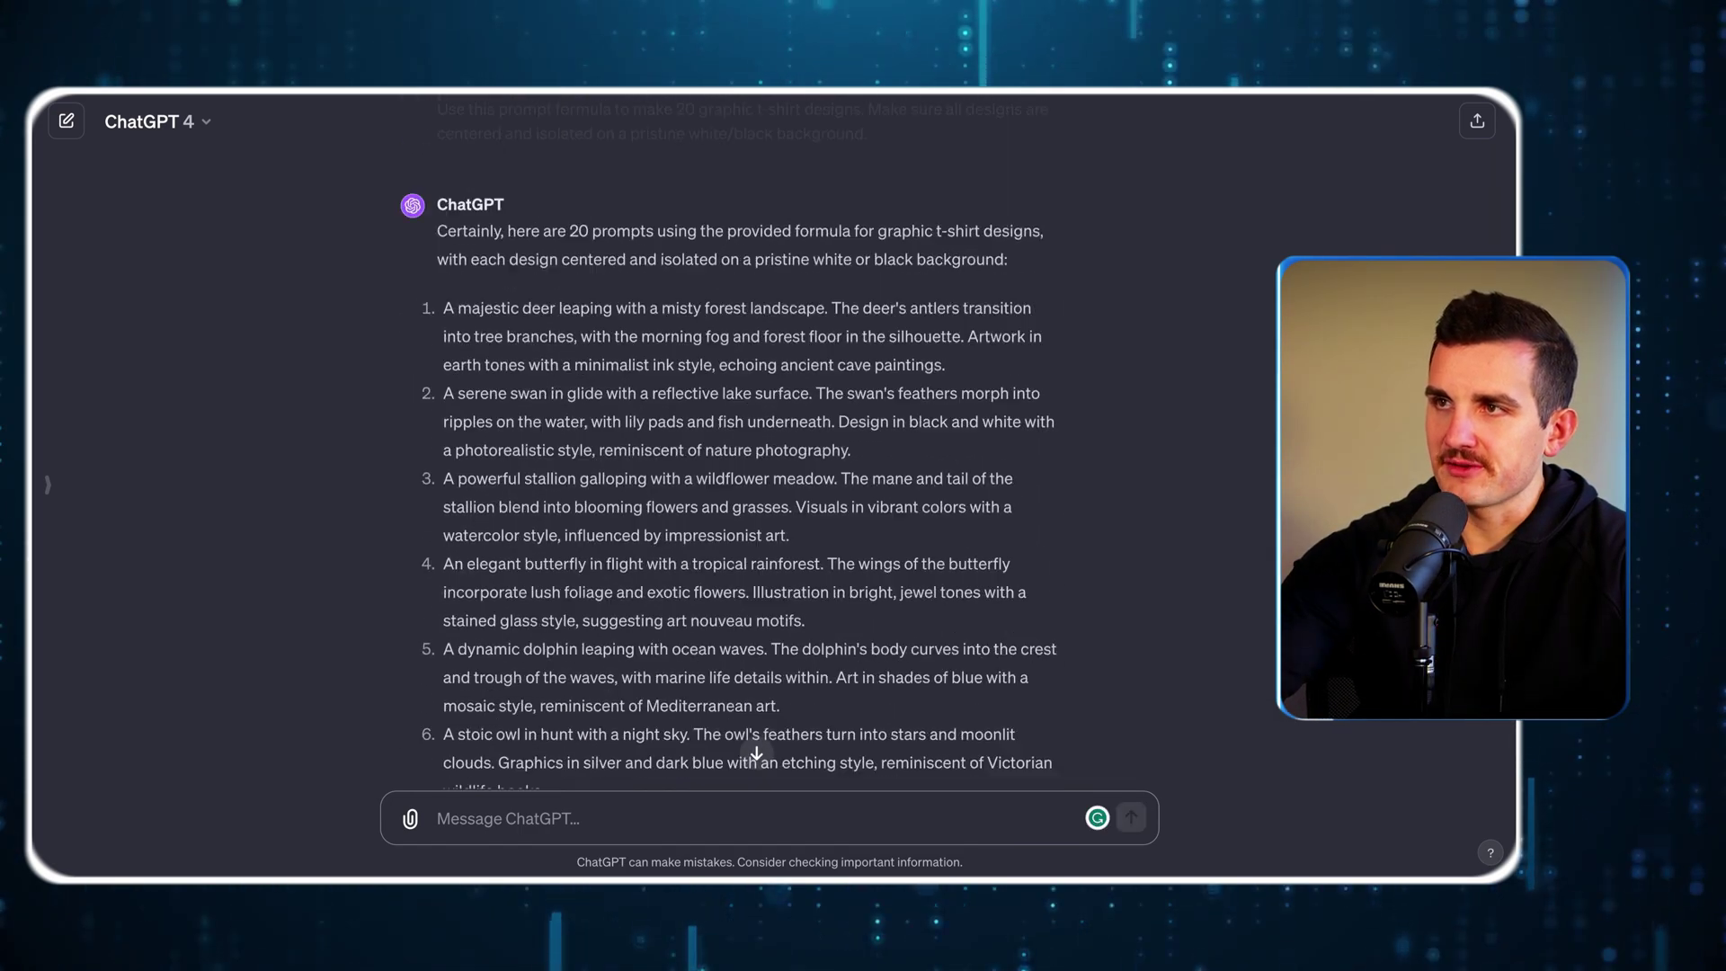
{"action": "scroll", "coordinate": [746, 450], "scroll_direction": "down", "scroll_amount": 20}
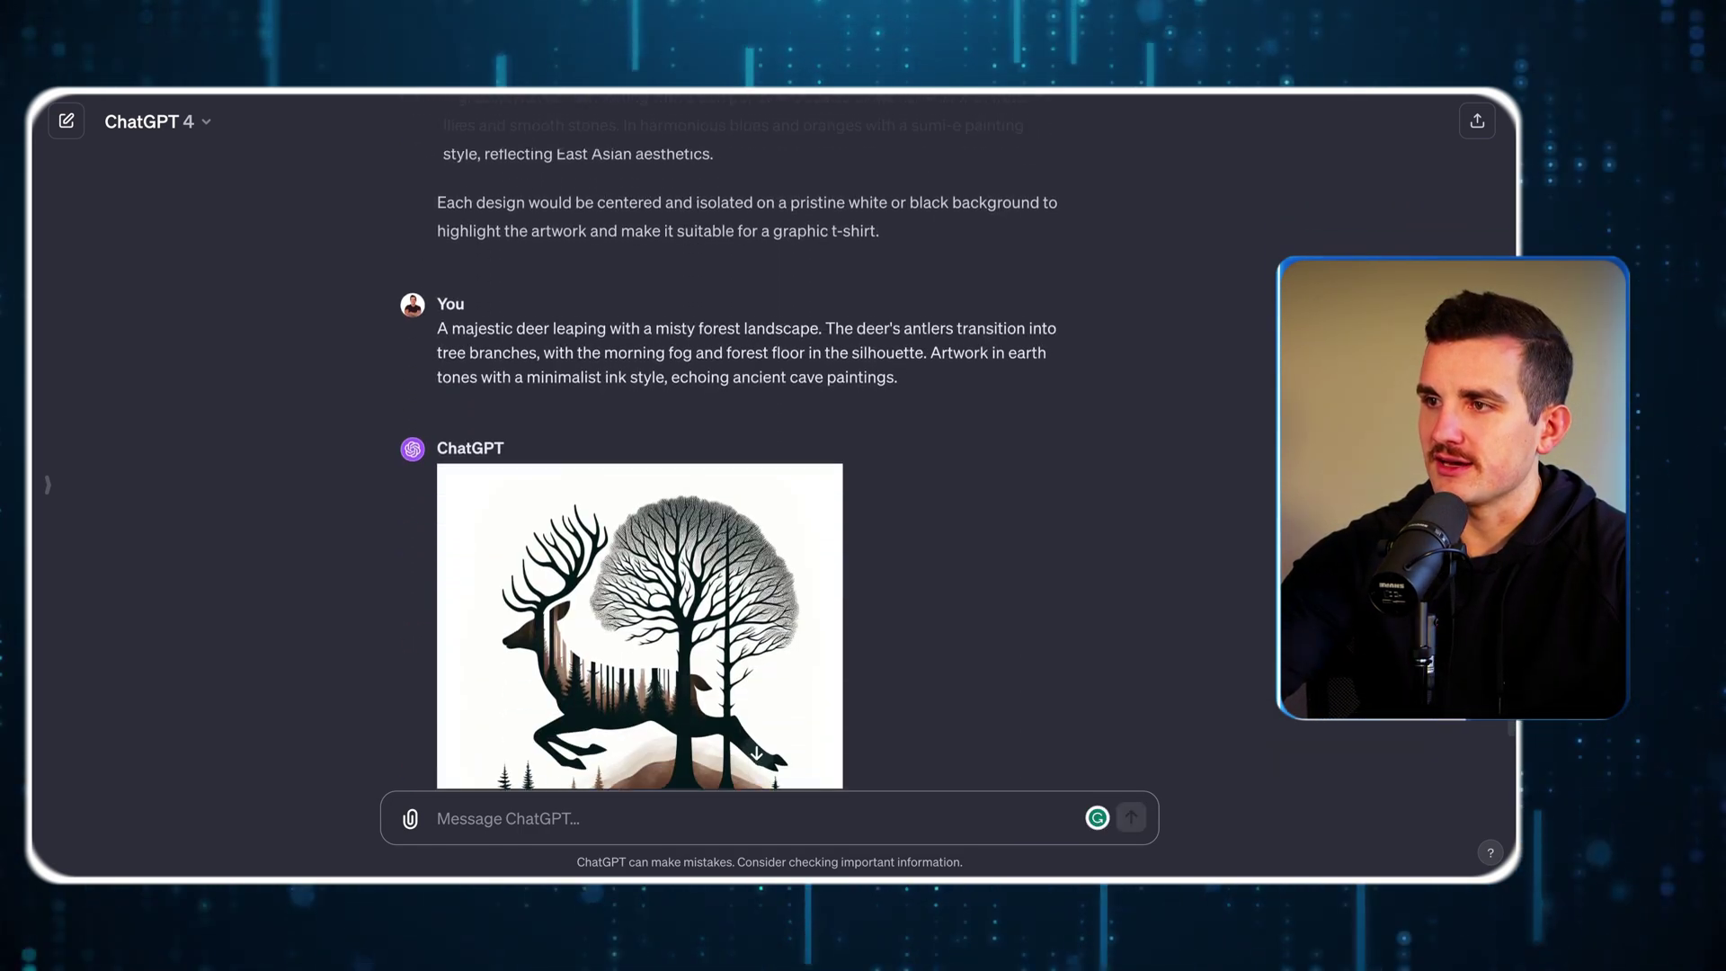
{"action": "scroll", "coordinate": [746, 449], "scroll_direction": "down", "scroll_amount": 2}
{"action": "scroll", "coordinate": [746, 450], "scroll_direction": "down", "scroll_amount": 1}
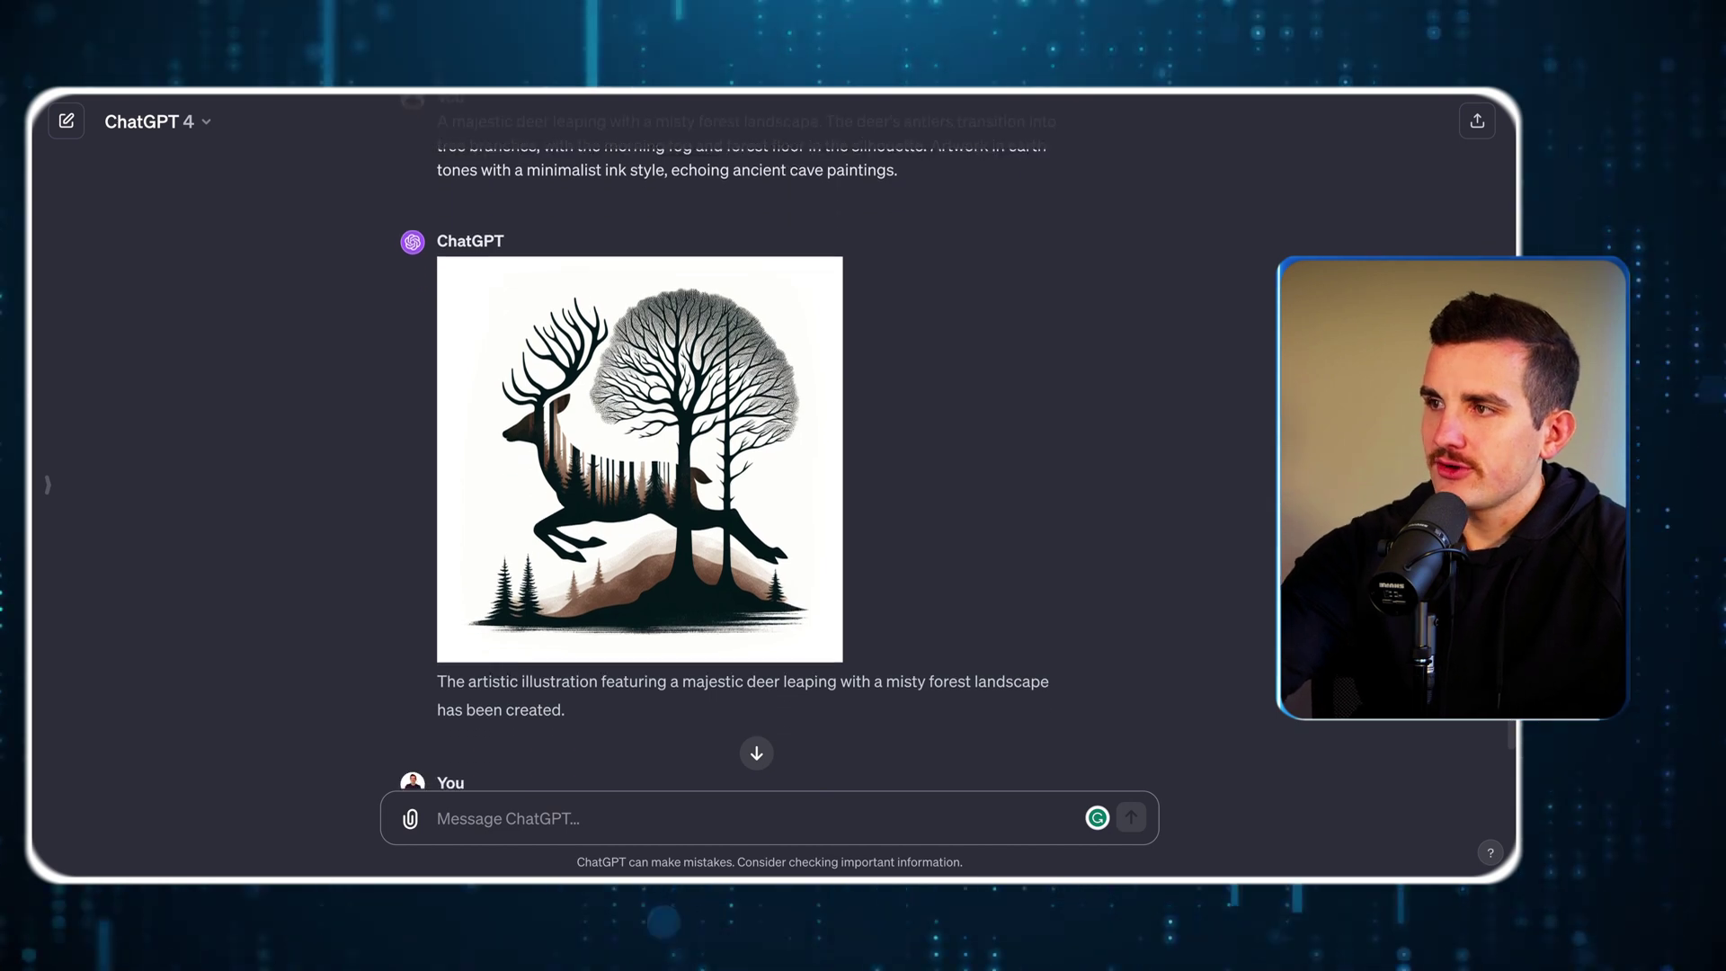
{"action": "left_click", "coordinate": [743, 466]}
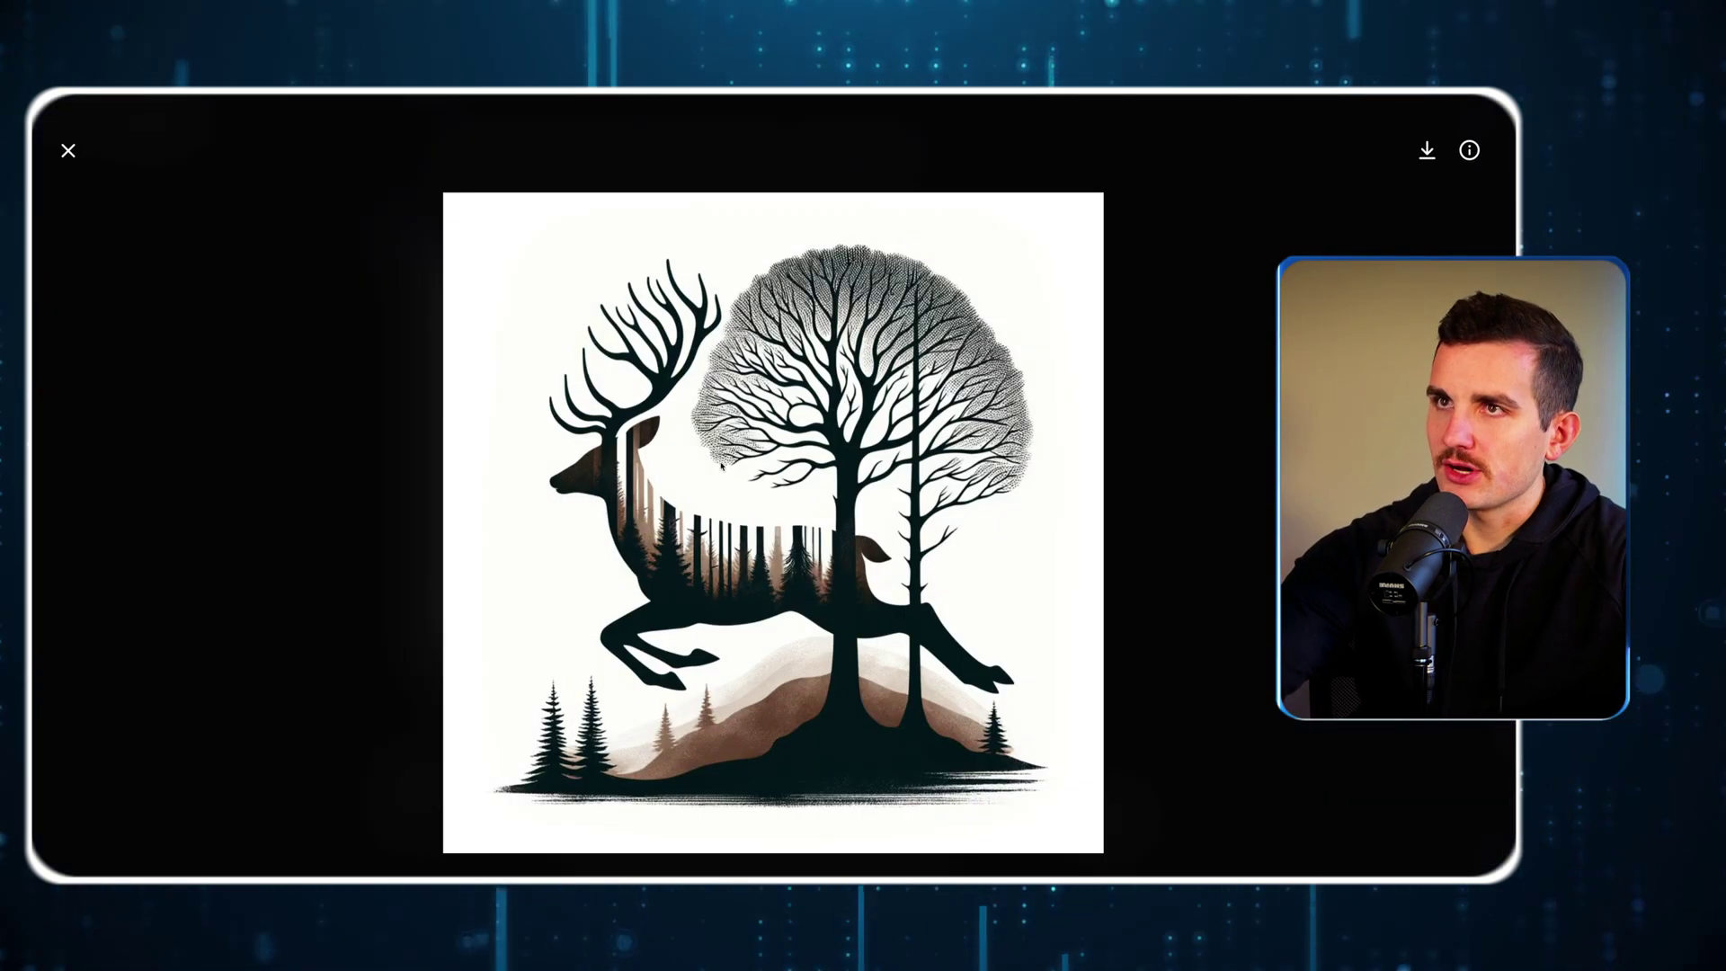
{"action": "left_click", "coordinate": [68, 150]}
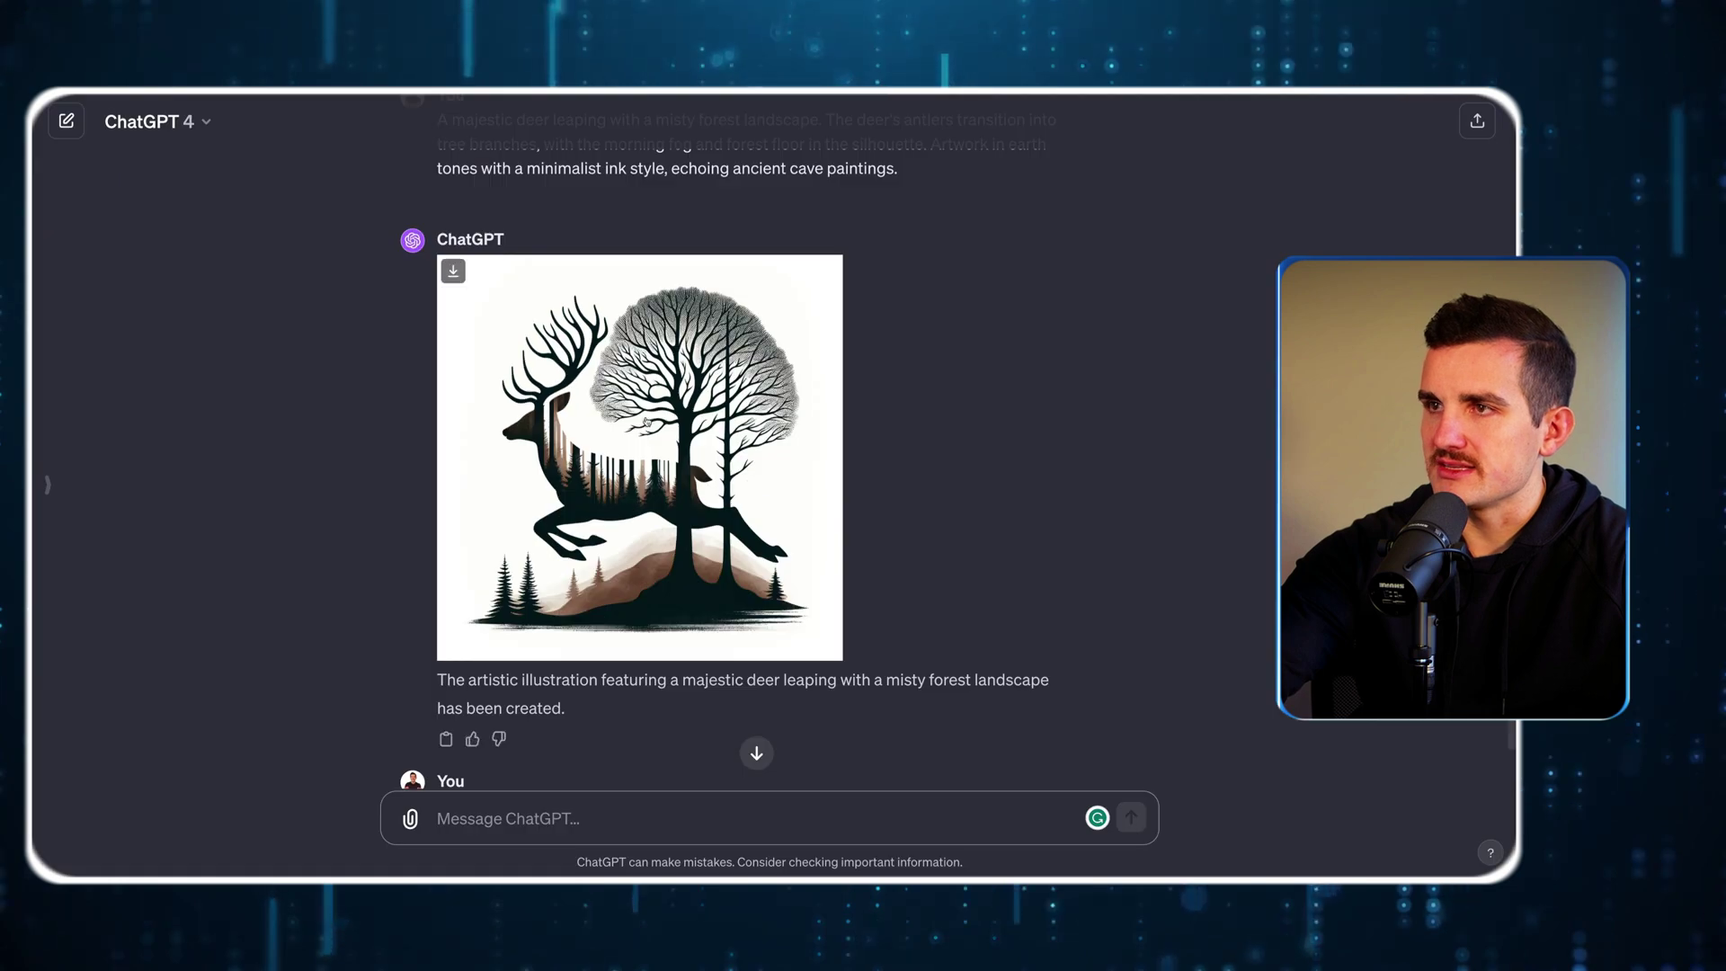
{"action": "scroll", "coordinate": [1017, 455], "scroll_direction": "down", "scroll_amount": 10}
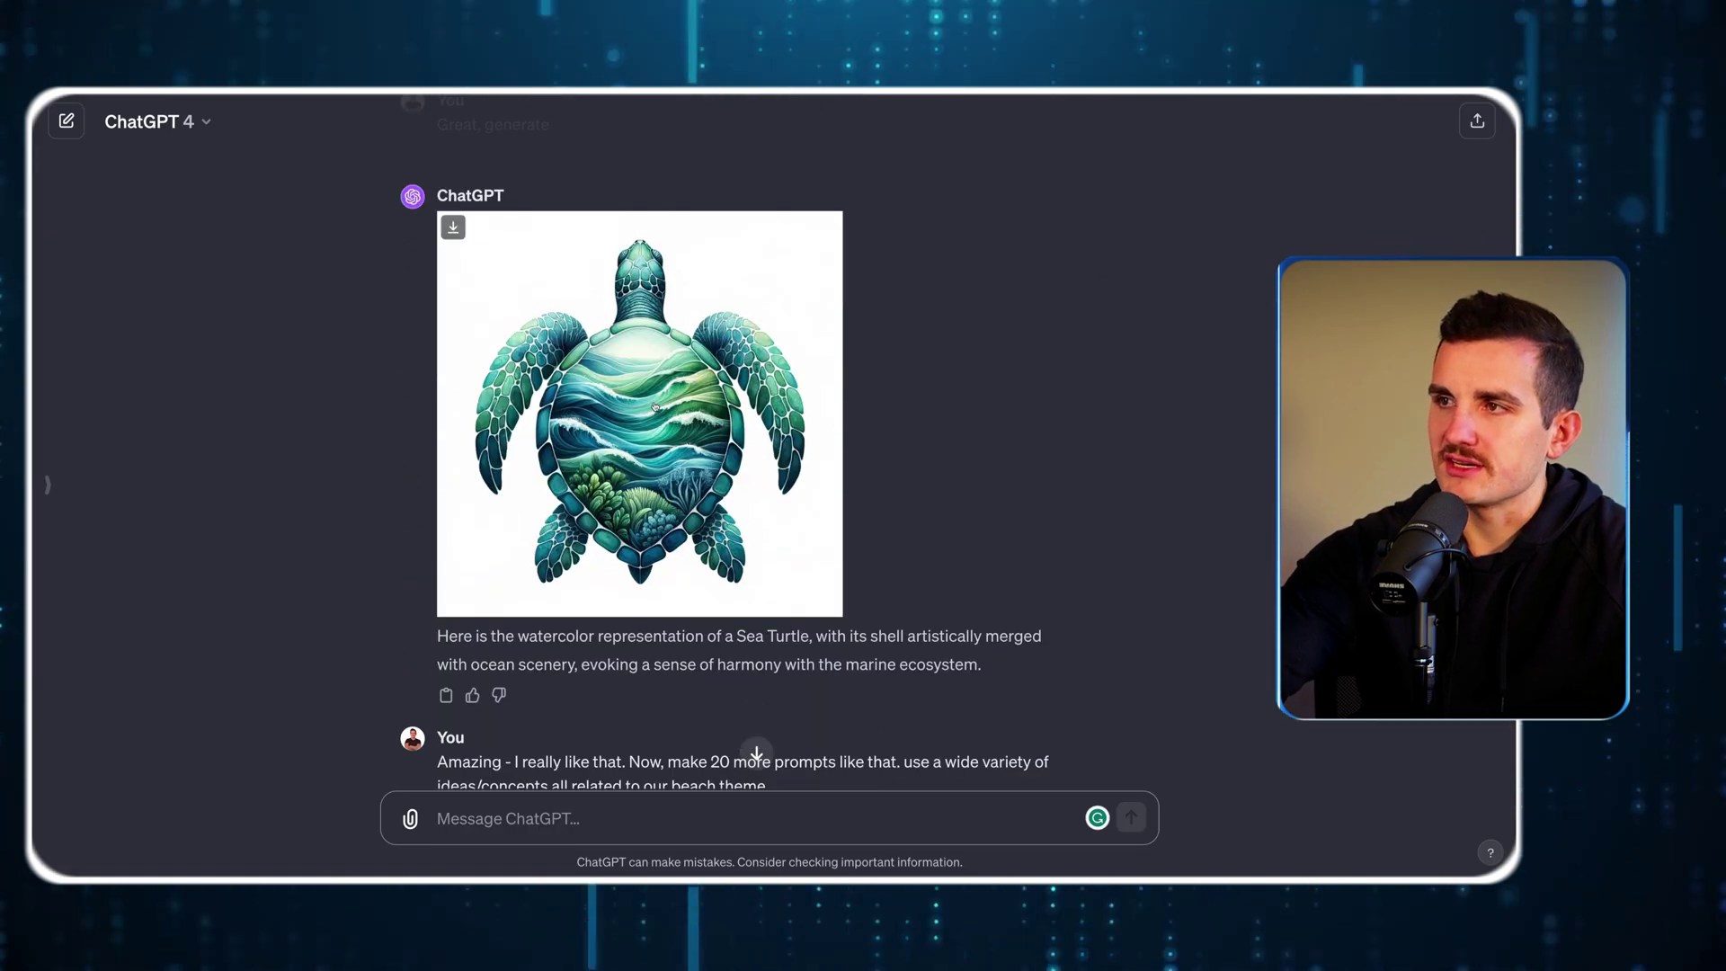
Step: View the sea-turtle and crab designs full size, then generate the Ancient Mythology T-Shirts art in WeScale
{"action": "left_click", "coordinate": [791, 423]}
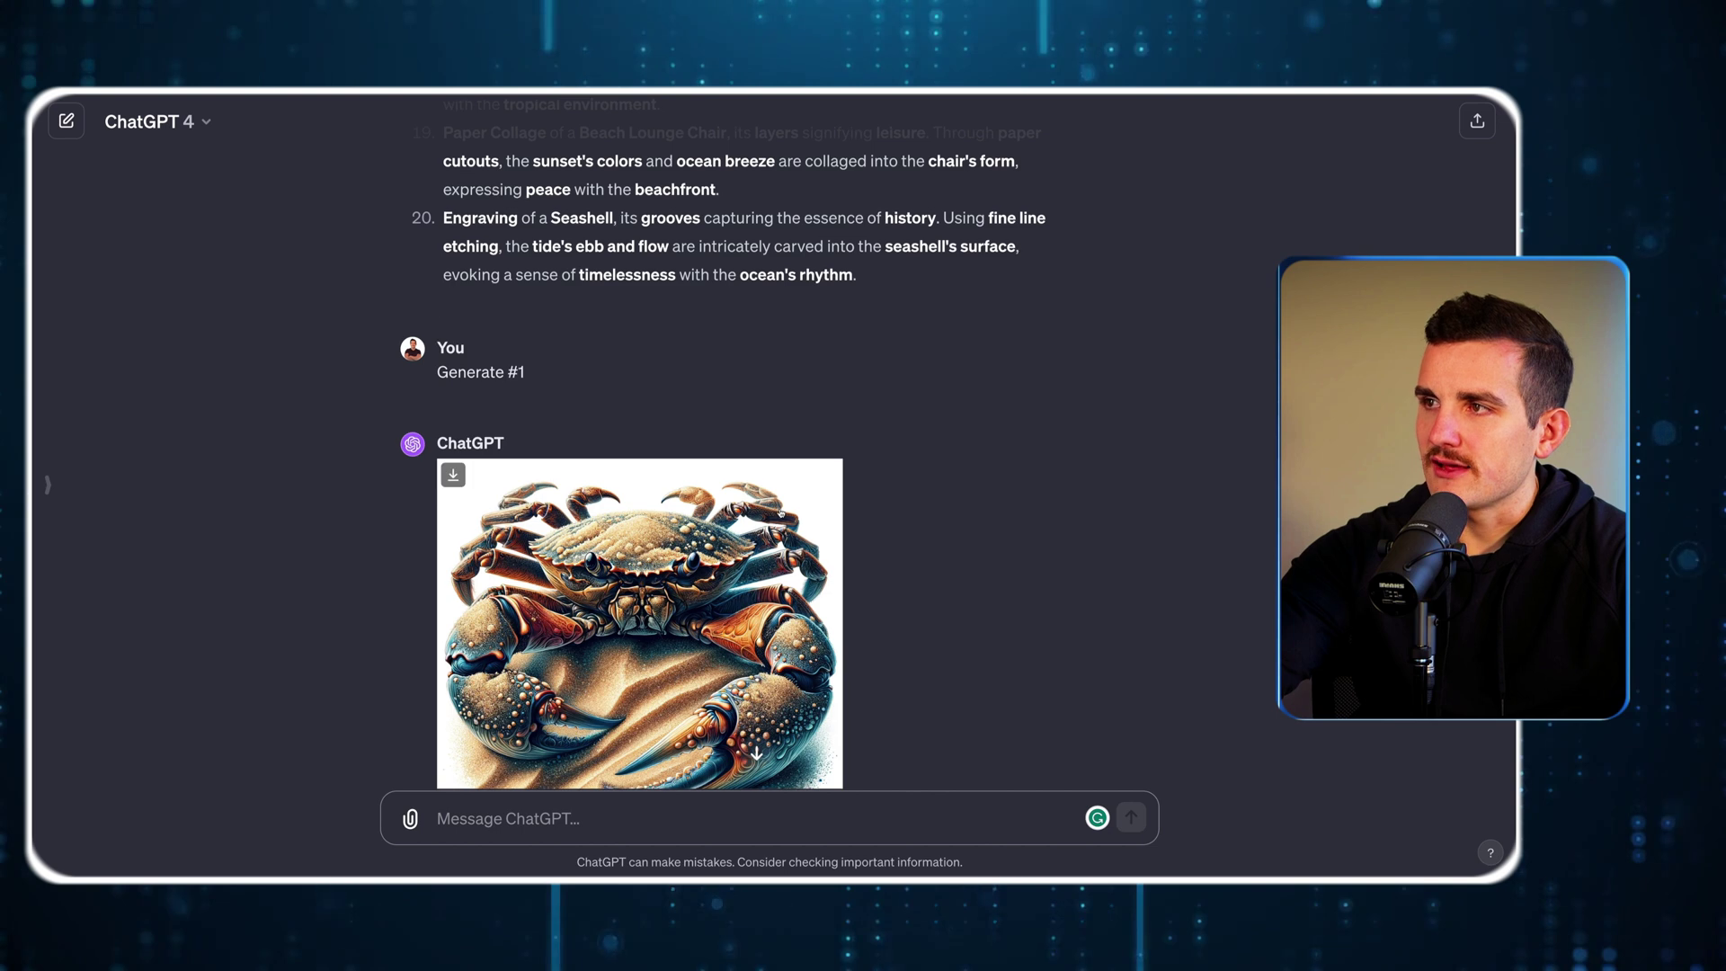
{"action": "scroll", "coordinate": [780, 513], "scroll_direction": "down", "scroll_amount": 2}
{"action": "left_click", "coordinate": [780, 513]}
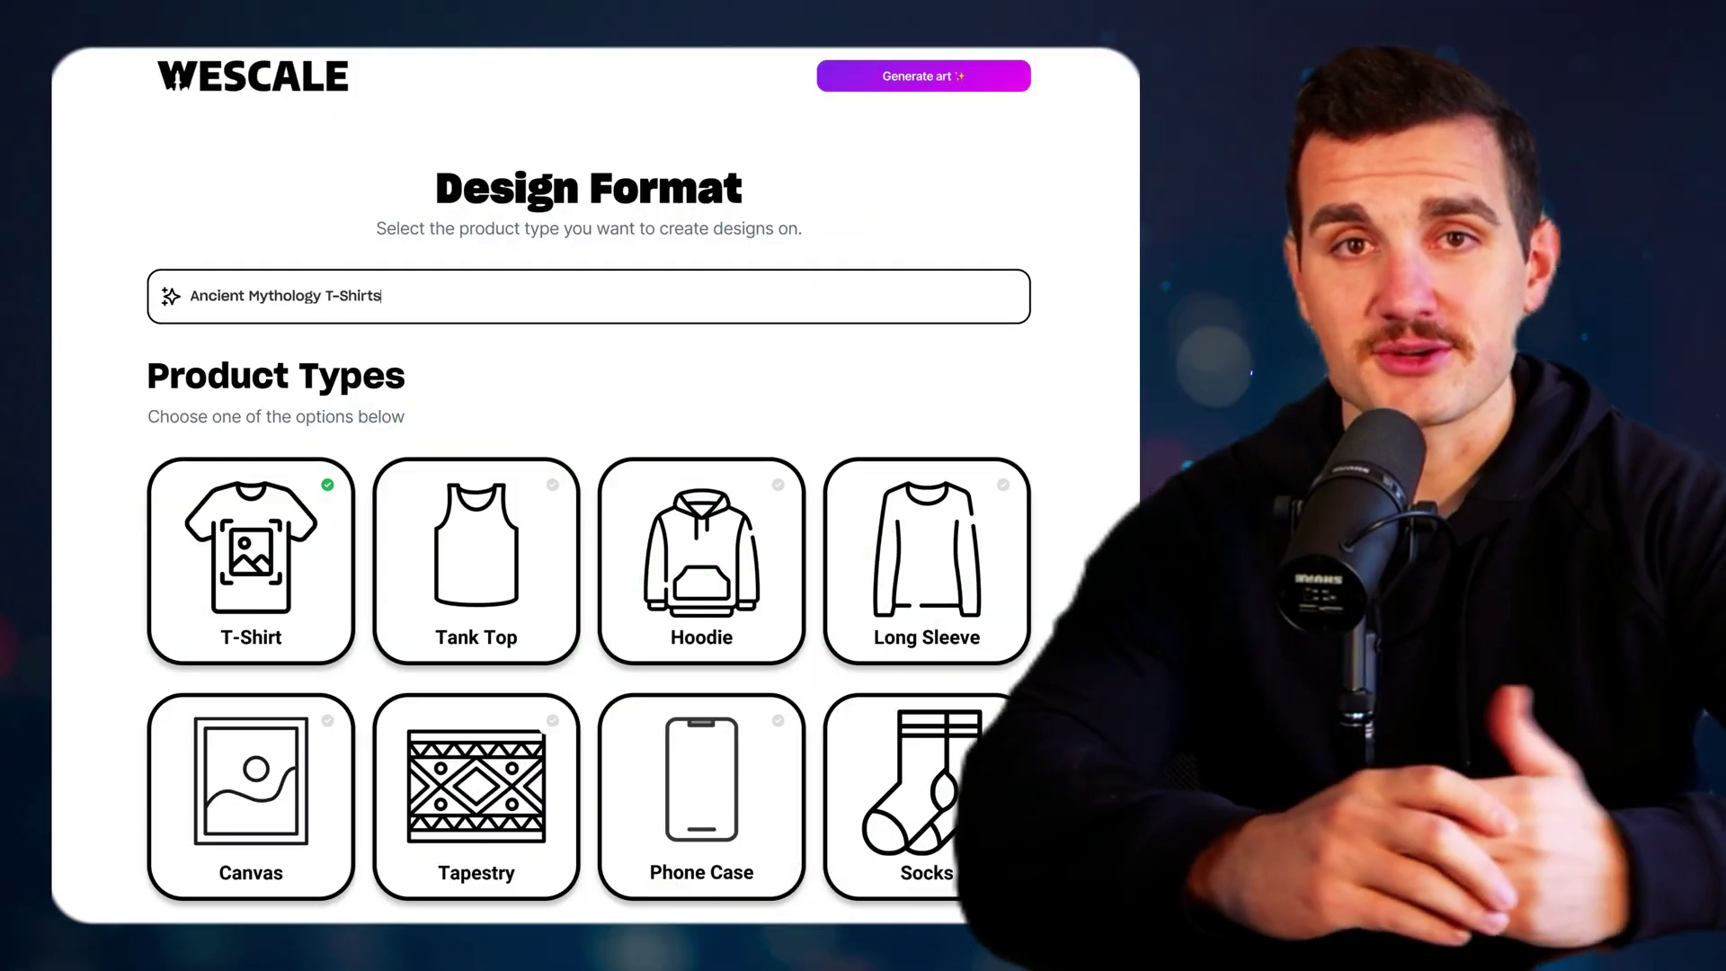
{"action": "left_click", "coordinate": [927, 81]}
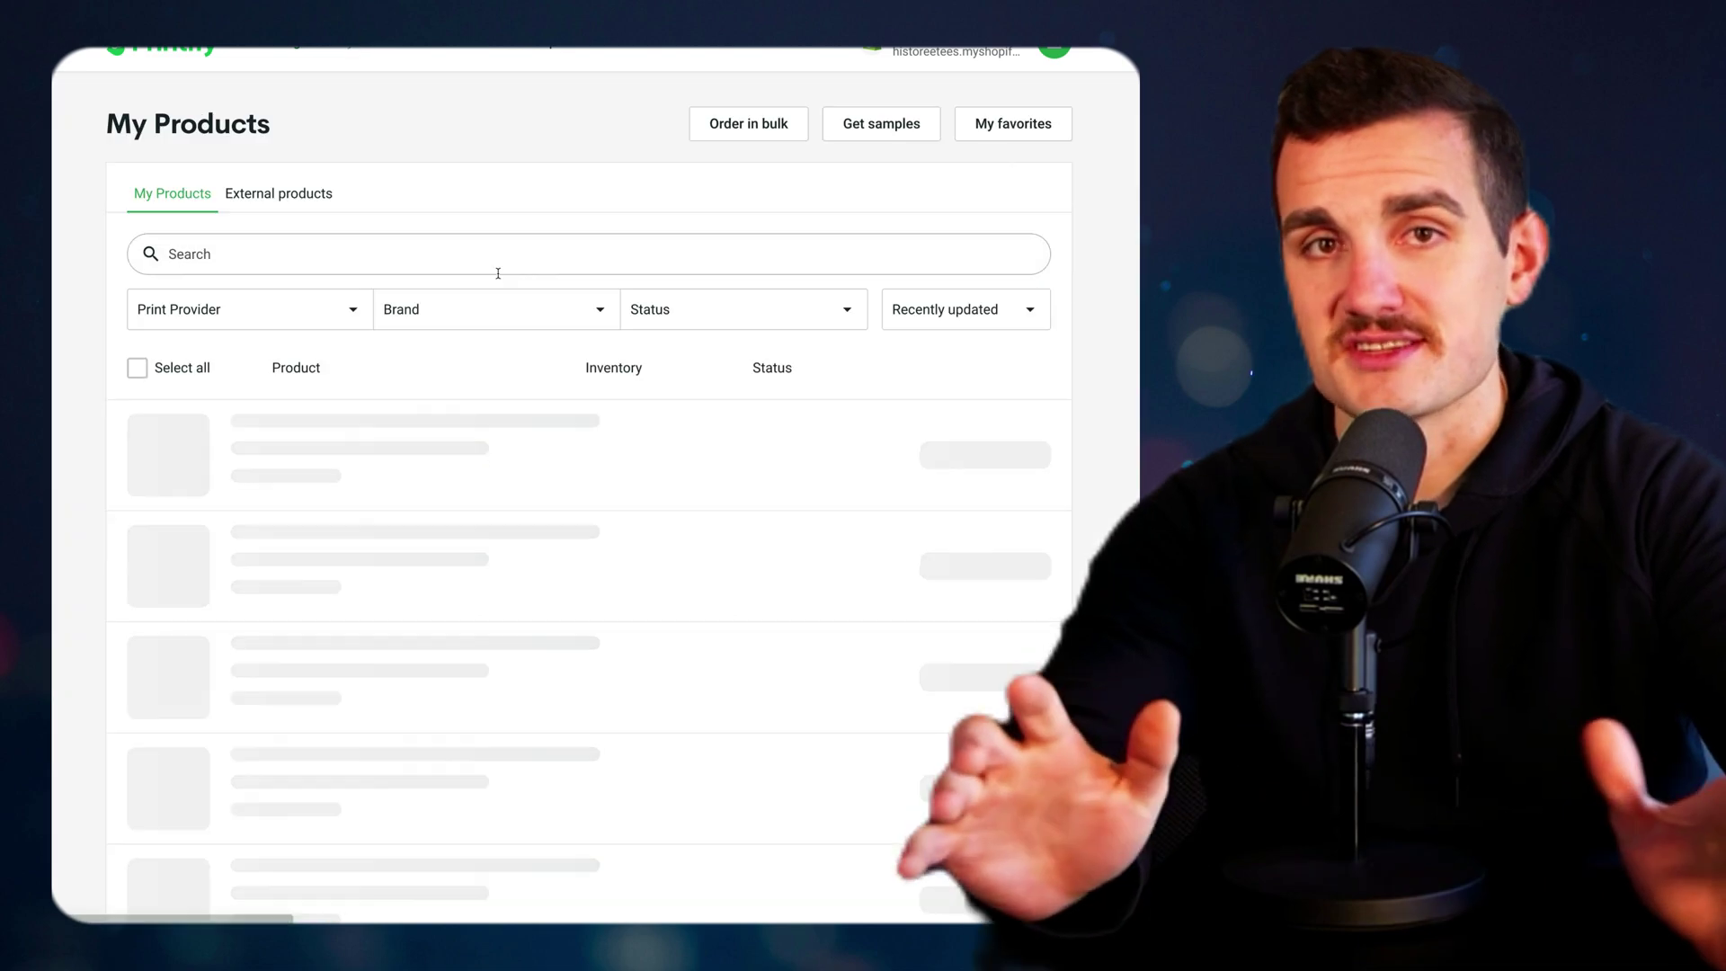
Step: Preview Printify product mockups, including a black-shirt view and the Hades Underworld T-Shirt
{"action": "scroll", "coordinate": [497, 270], "scroll_direction": "down", "scroll_amount": 4}
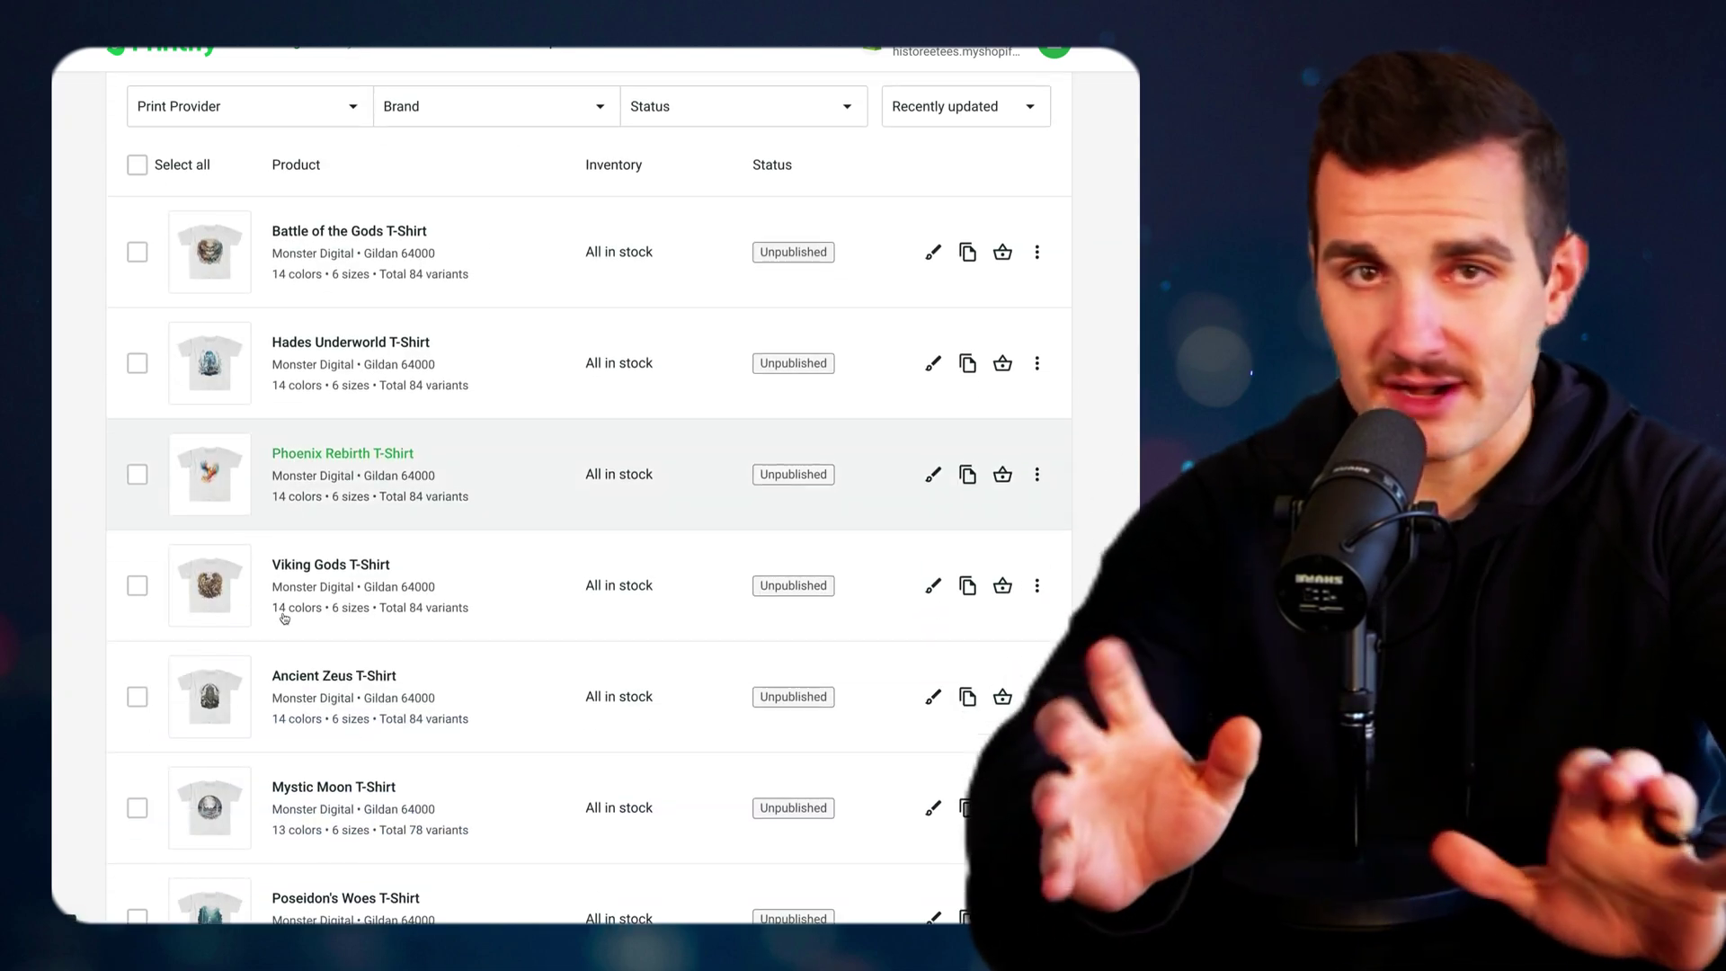
{"action": "left_click", "coordinate": [223, 251]}
{"action": "left_click", "coordinate": [763, 444]}
{"action": "left_click", "coordinate": [135, 389]}
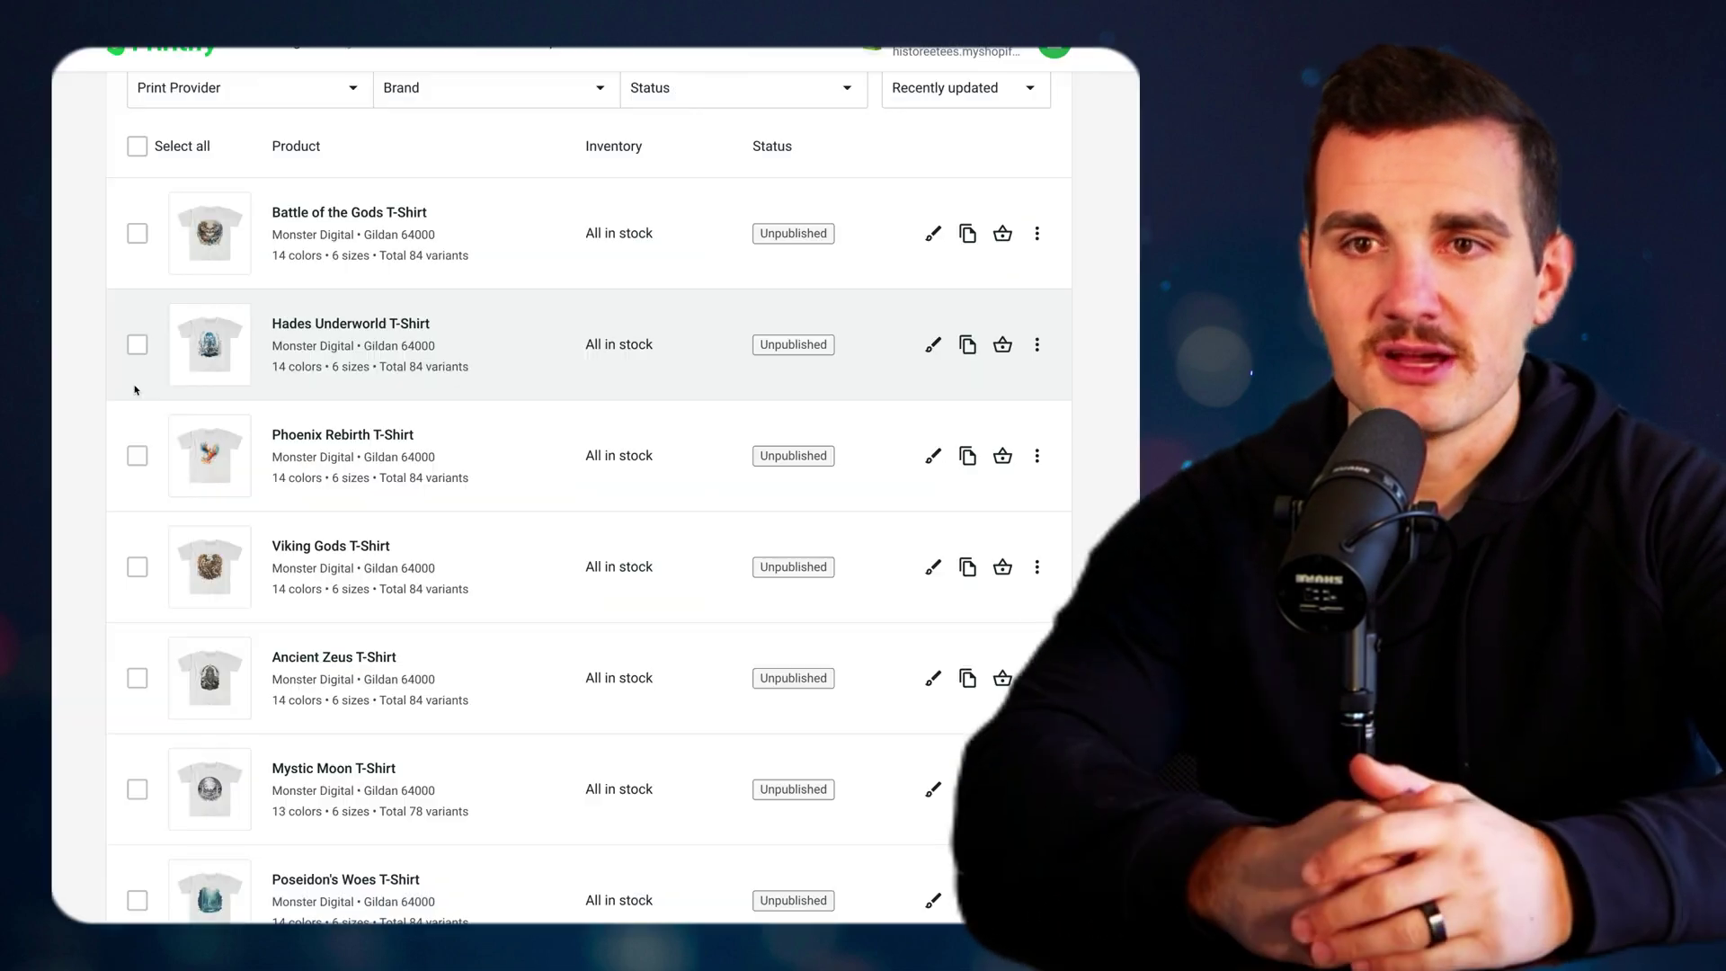
{"action": "left_click", "coordinate": [209, 346]}
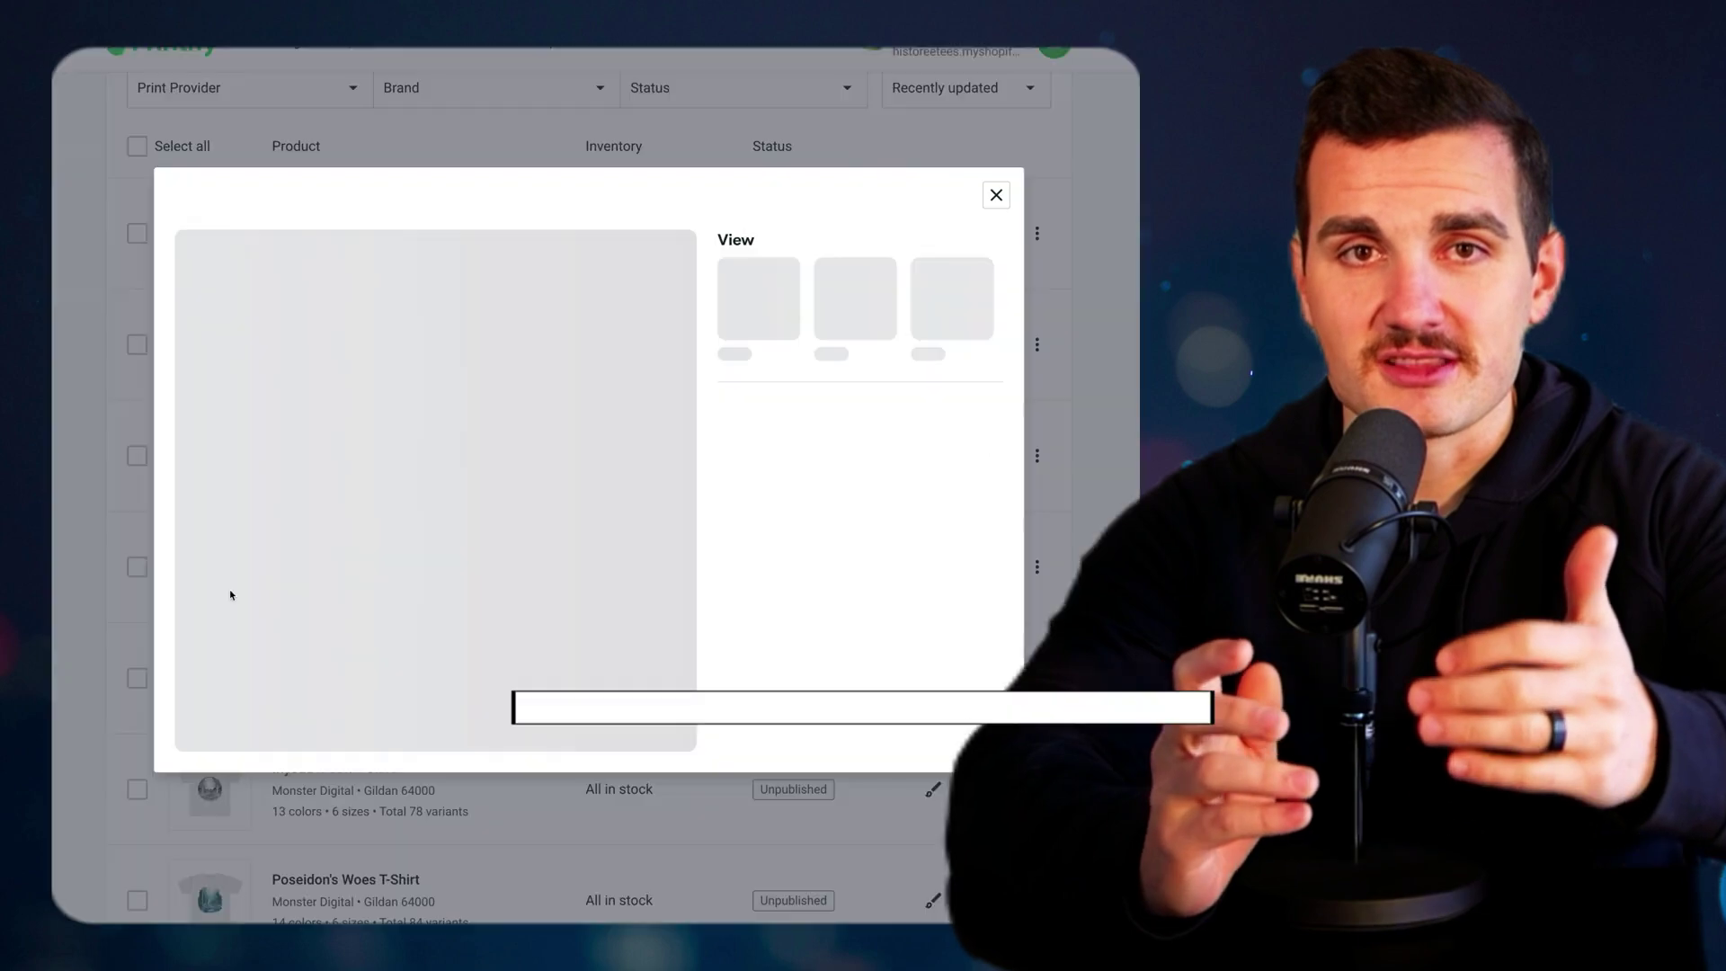